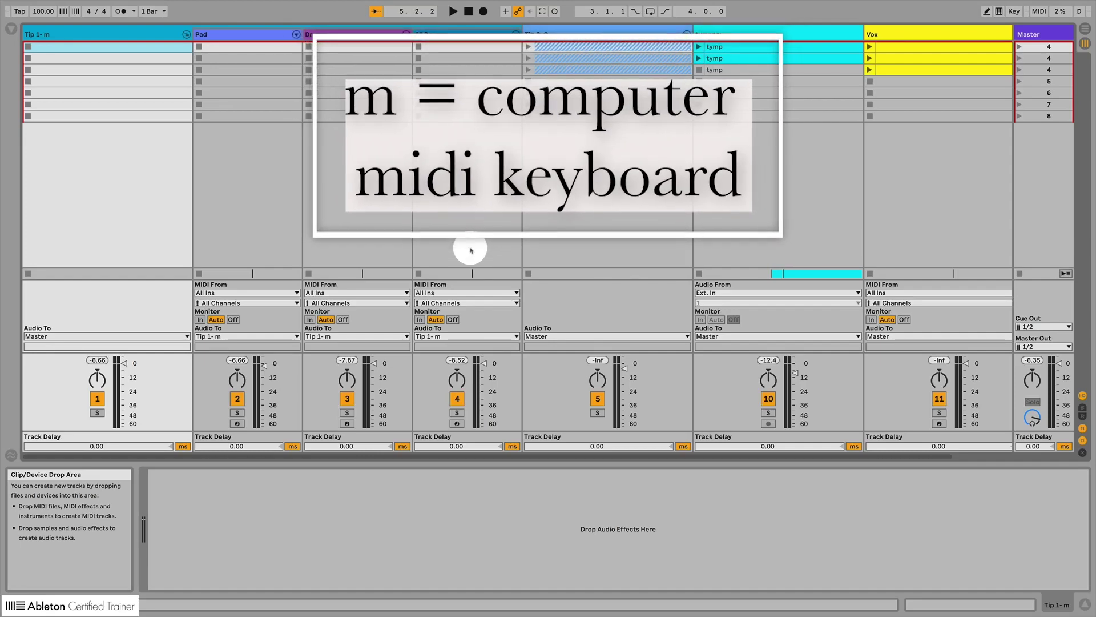
Toggle the Computer MIDI Keyboard with the M key so it ends up on
key(m)
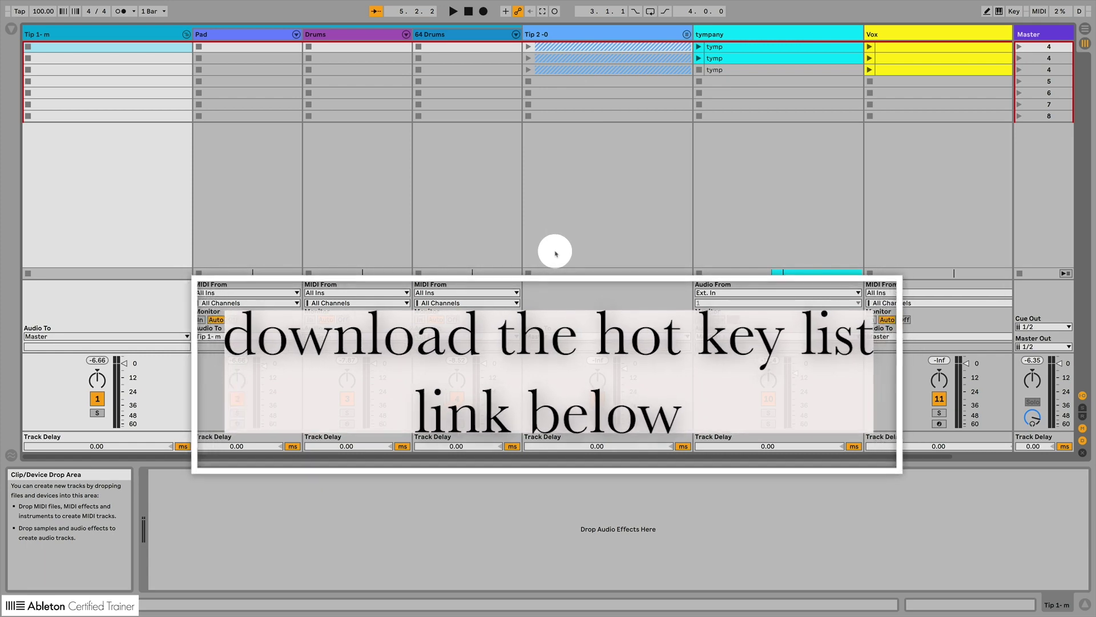
key(m)
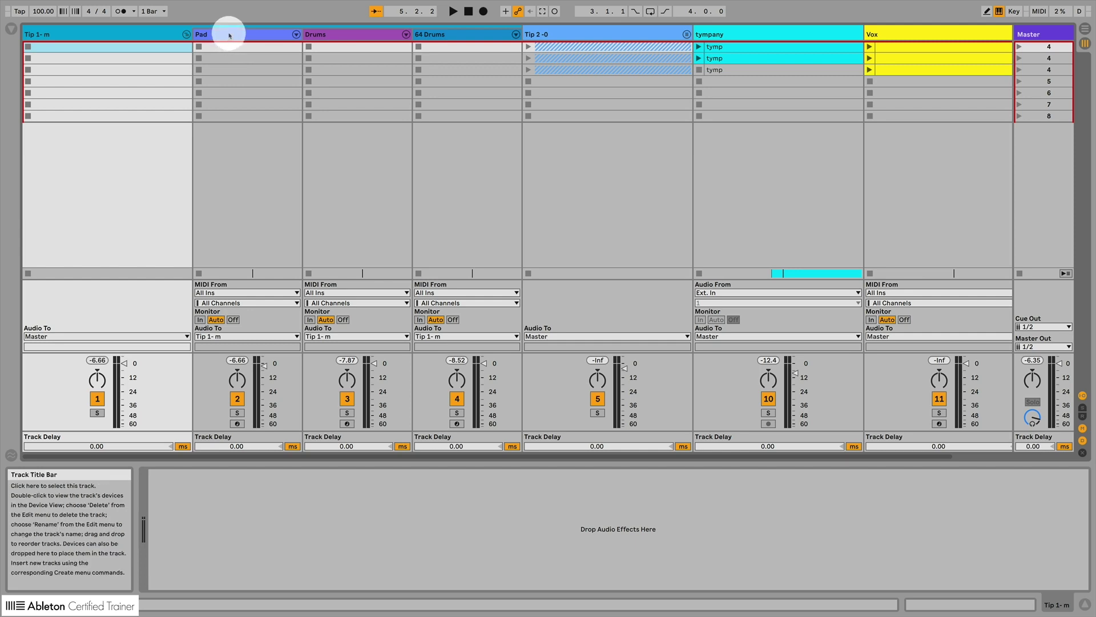
Select the Pad track and play a rising scale A, S, D, G, J, K on Tower Pad
click(229, 34)
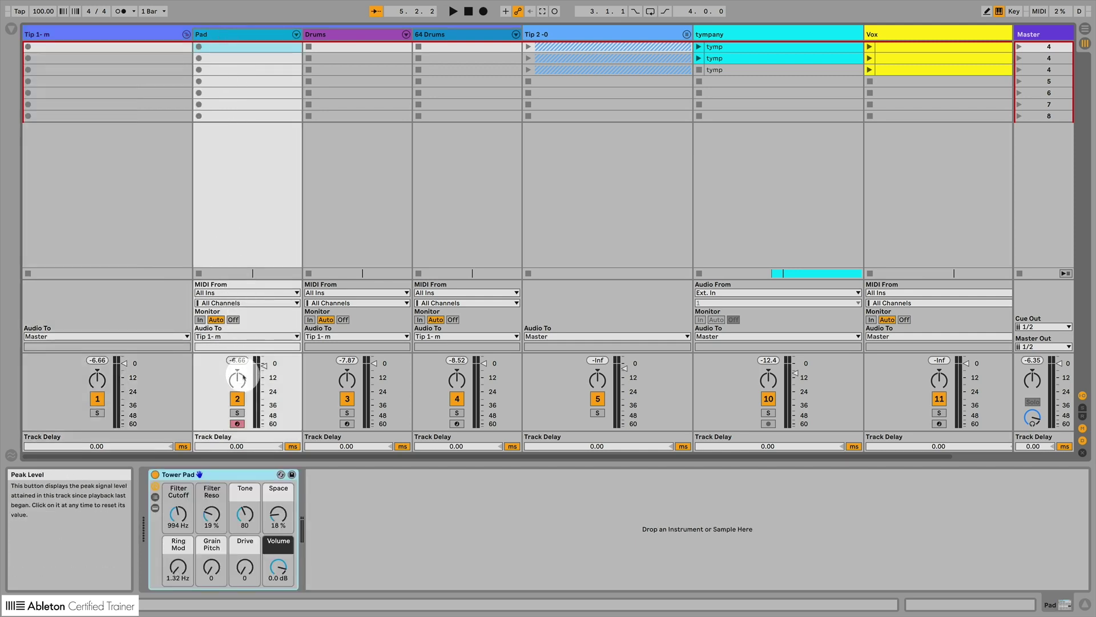
click(247, 35)
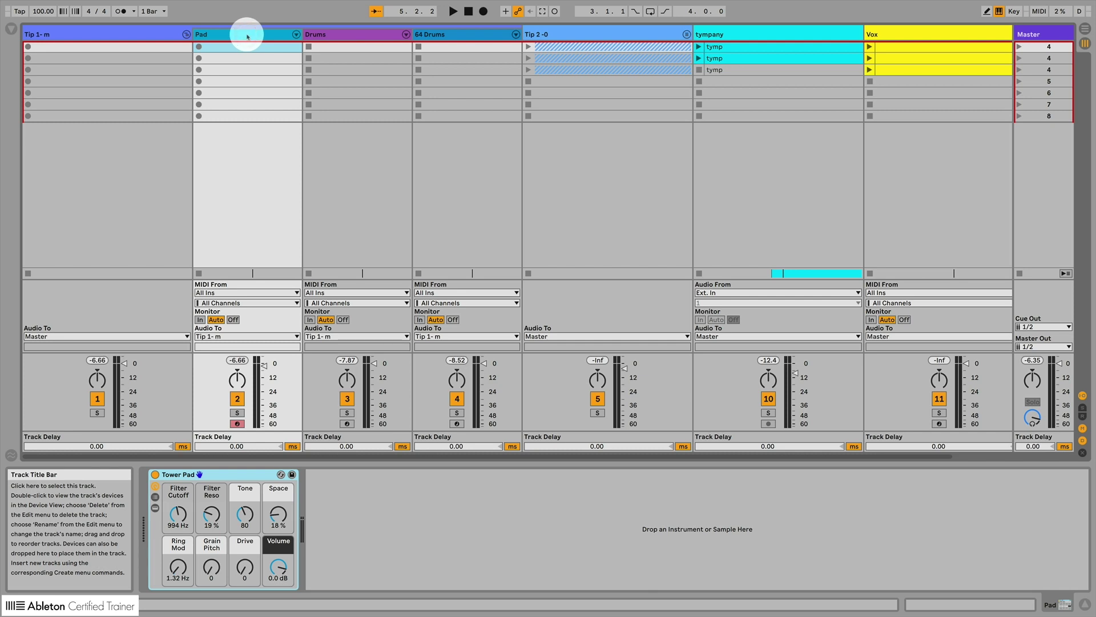
key(d)
key(g)
key(a)
key(s)
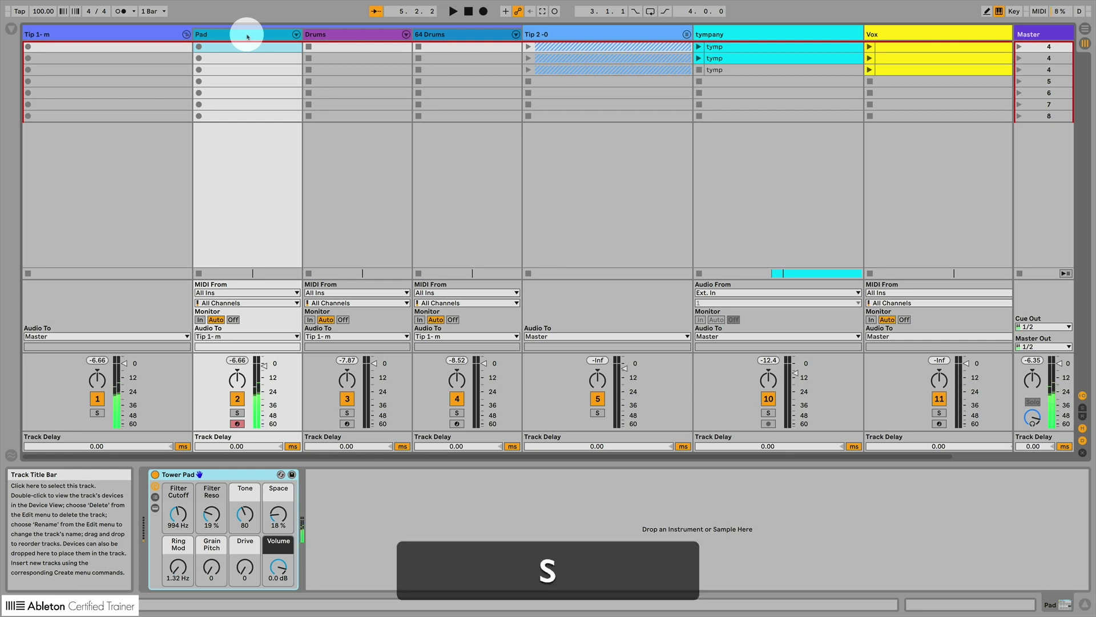
key(d)
key(g)
key(j)
key(k)
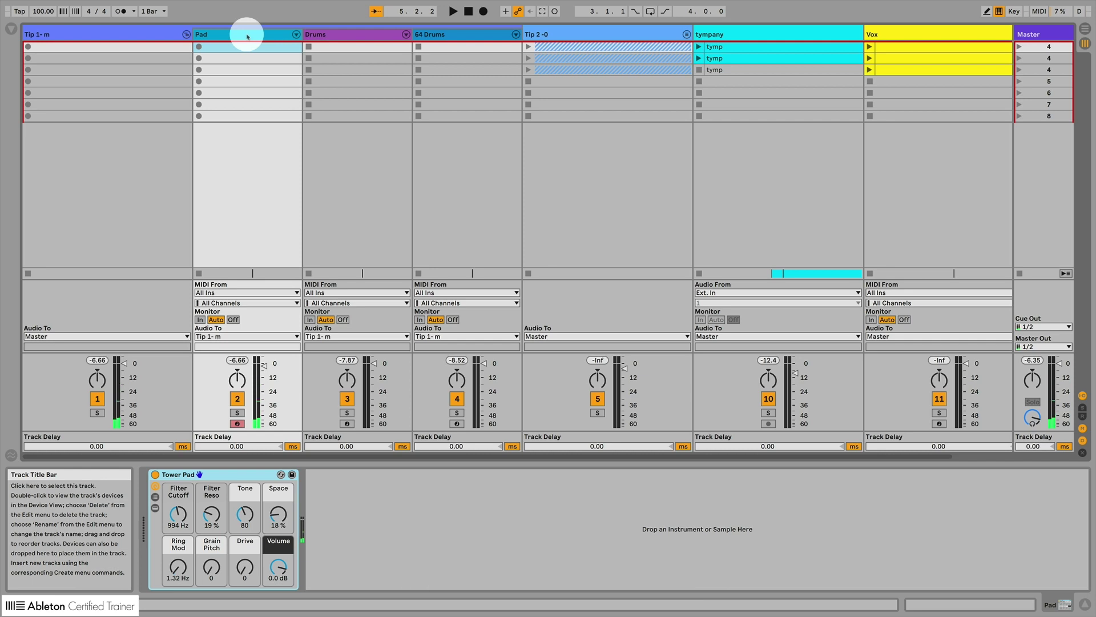
Play white-key and sharp notes (A, W, S, E … O, L) across the keyboard range
key(a)
key(w)
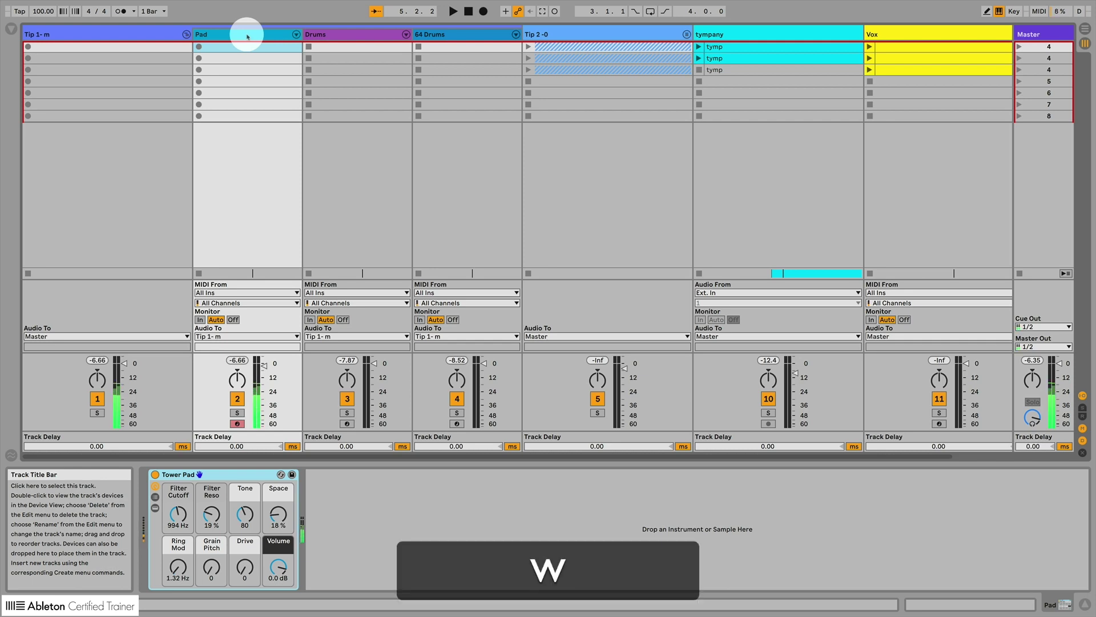
key(s)
key(e)
key(d)
key(f)
key(t)
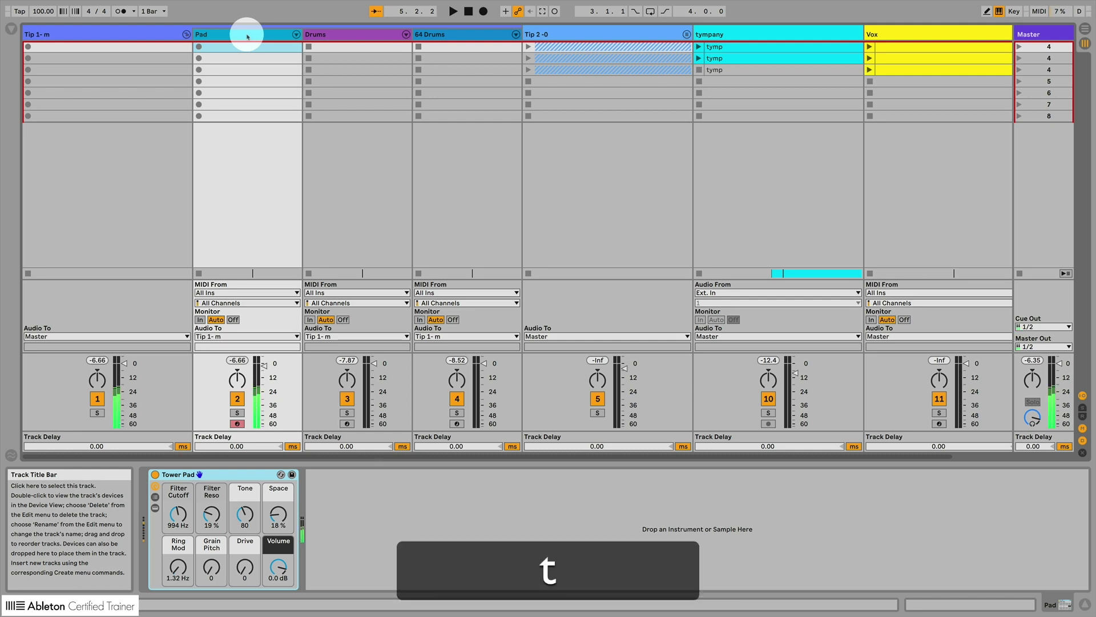
key(y)
key(h)
key(u)
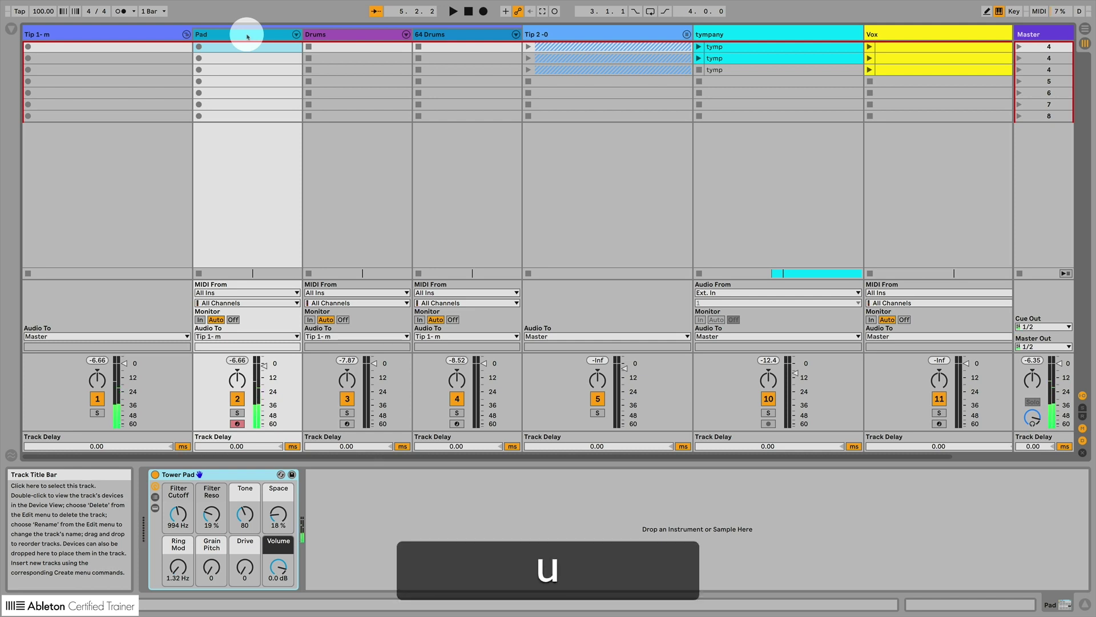
key(j)
key(o)
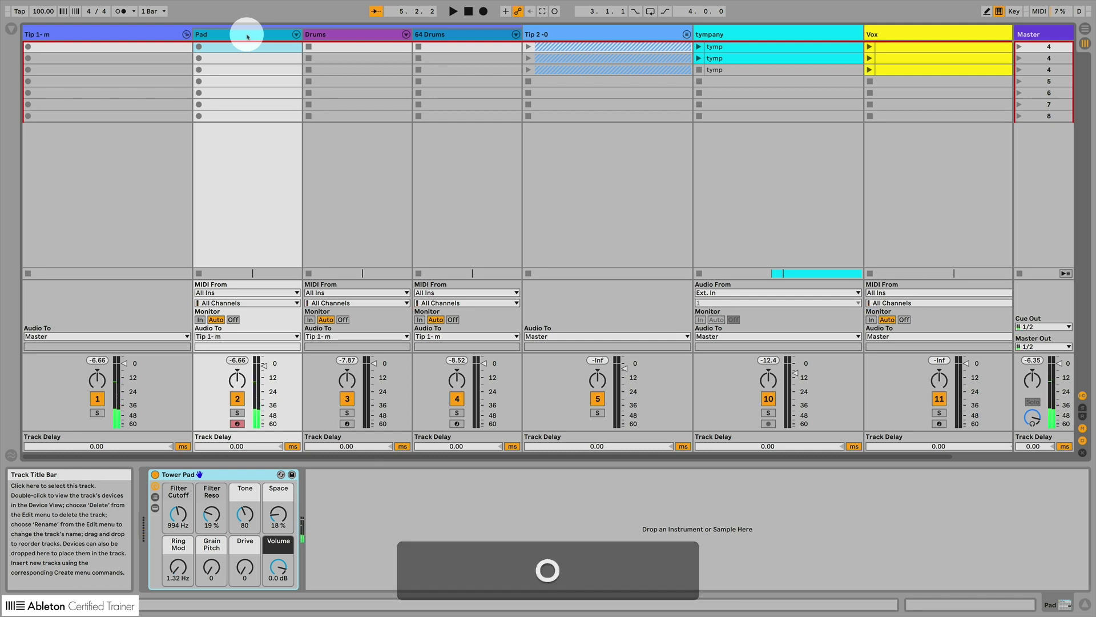
key(l)
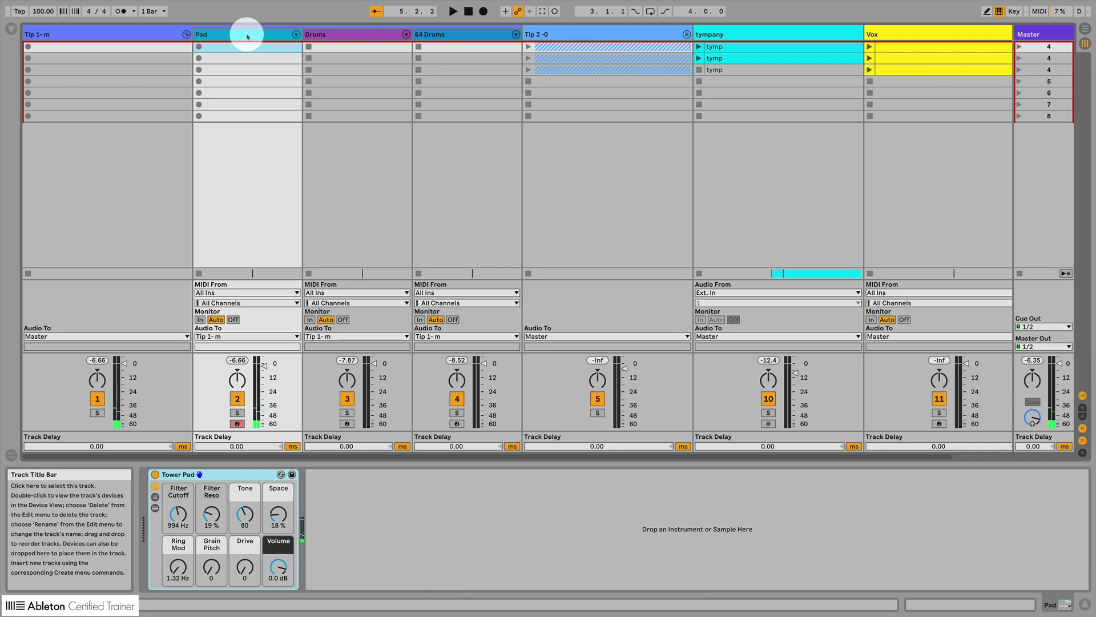
Play the A-D-G three-note chord and the A-E two-note pair on the Pad
key(a)
key(d)
key(a)
key(d)
key(g)
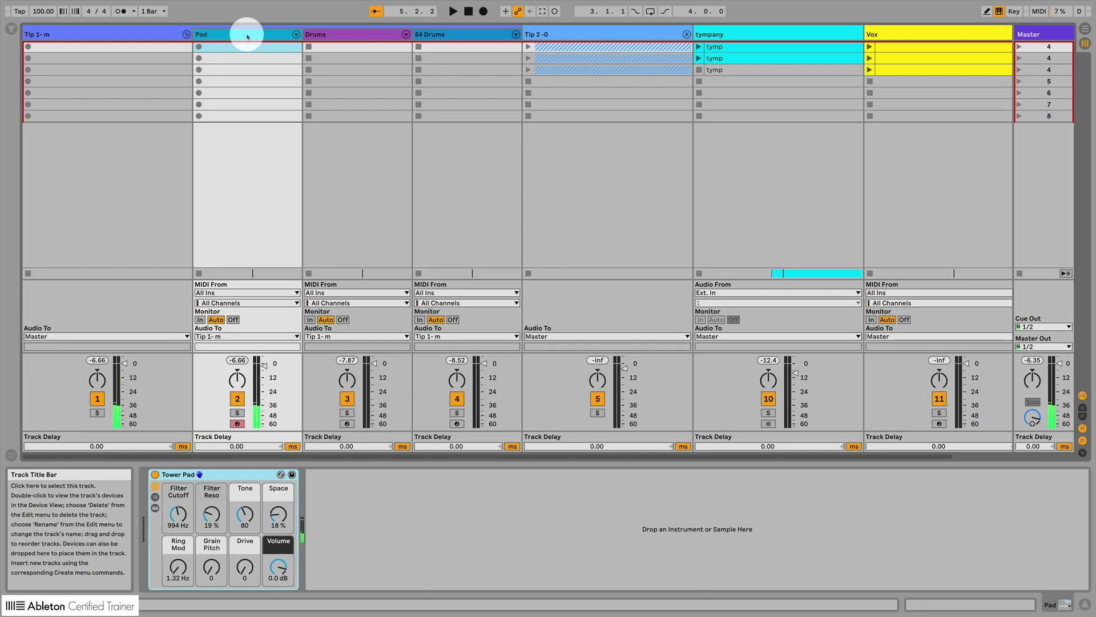
key(a)
key(e)
Select the Drums track and trigger its pads with A, S and D starting at C2
click(319, 34)
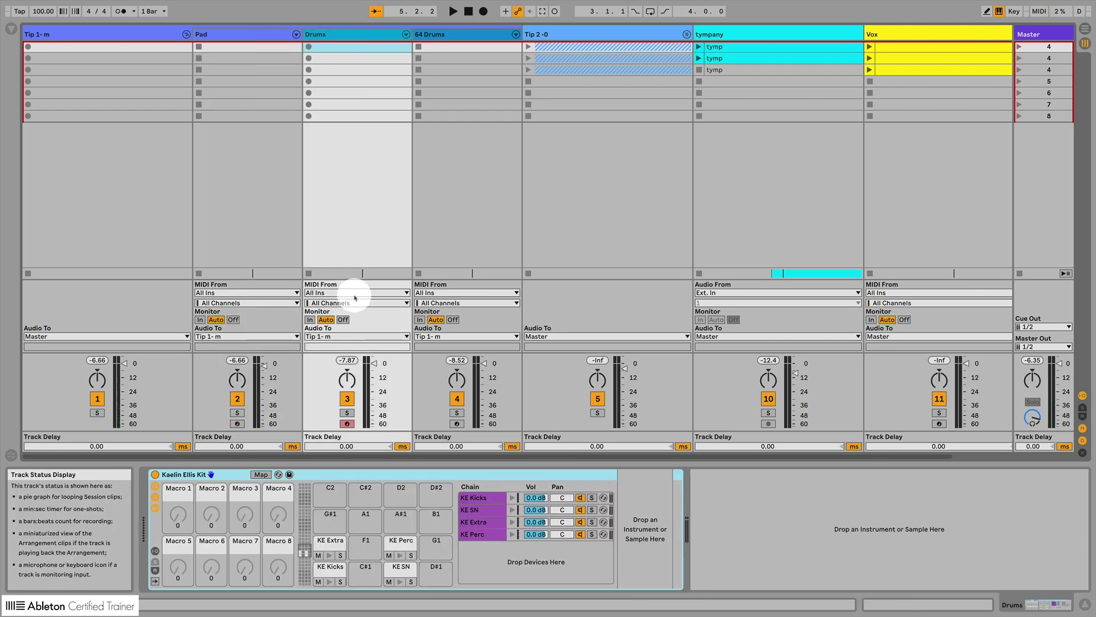
key(a)
key(a)
key(a)
key(a)
key(a)
key(a)
key(a)
key(a)
key(a)
key(a)
key(a)
key(a)
key(a)
key(a)
key(a)
key(a)
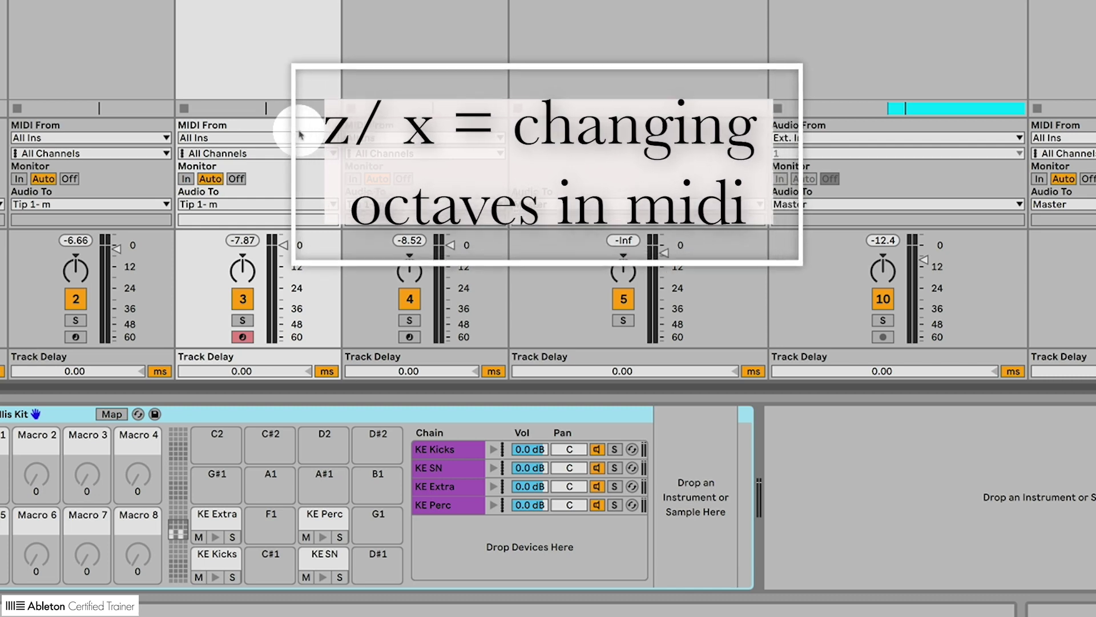
key(a)
key(d)
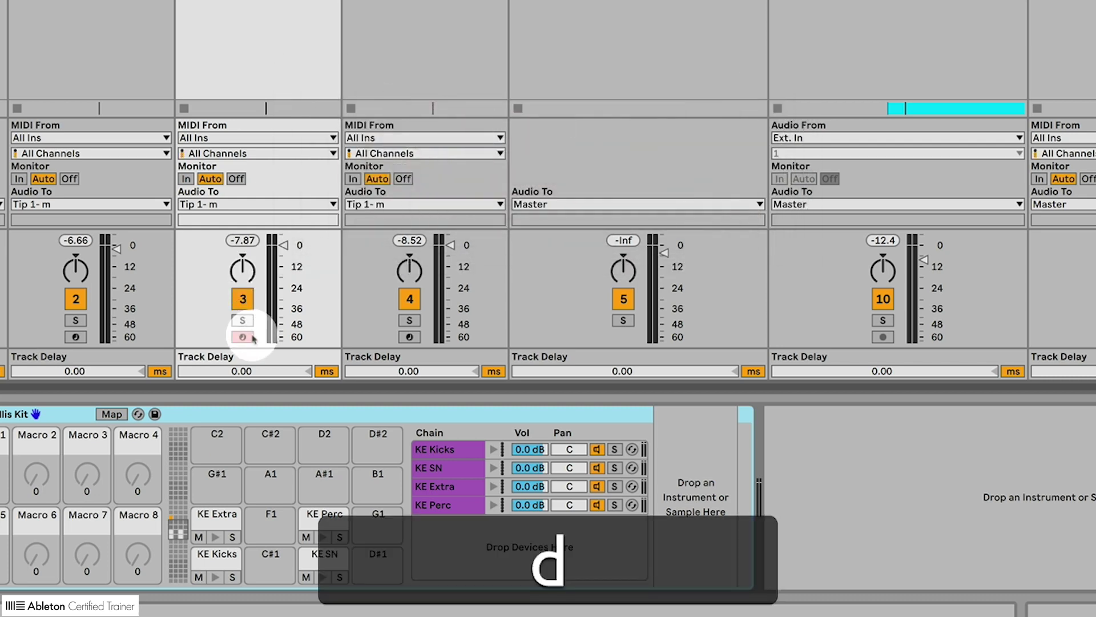
key(s)
key(a)
key(s)
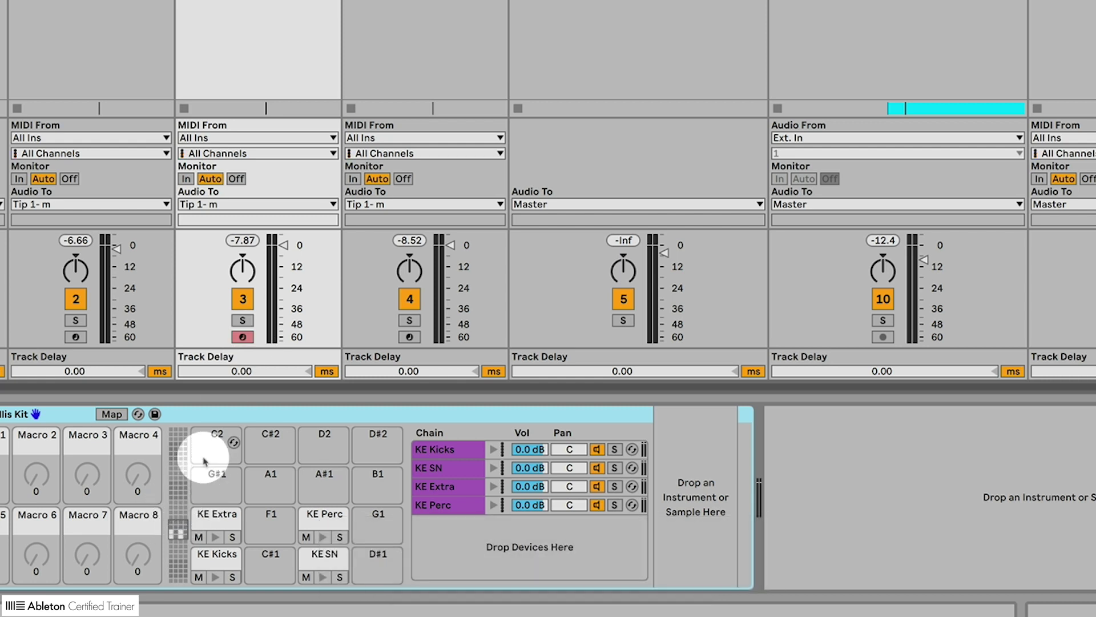
Shift the drum range down two octaves with Z, alternating the KE Kicks and KE SN notes
key(z)
key(a)
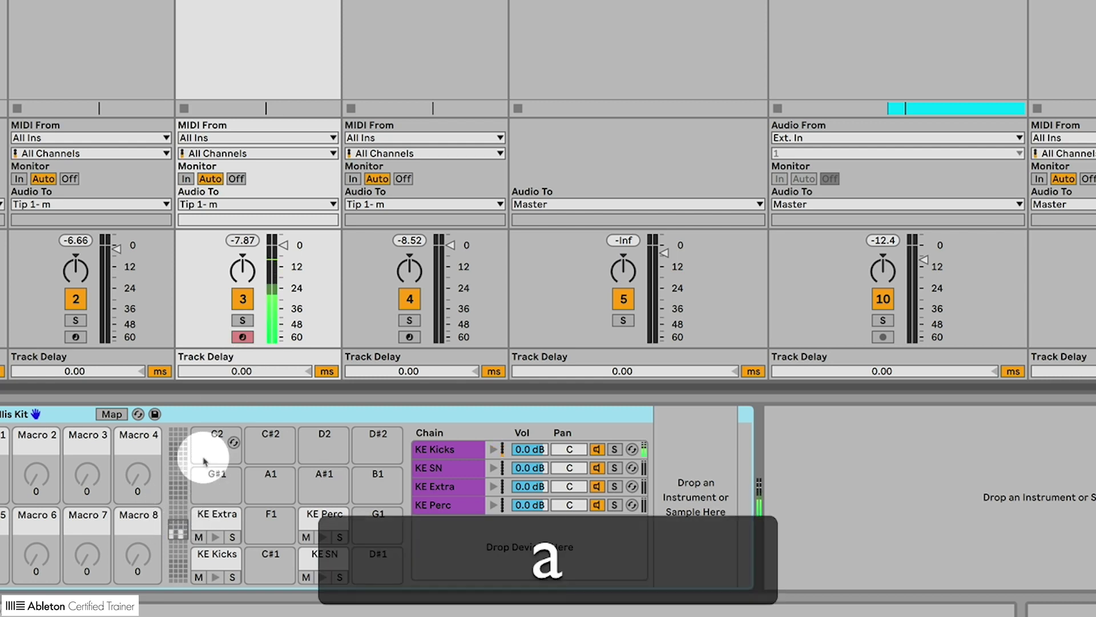
key(a)
key(s)
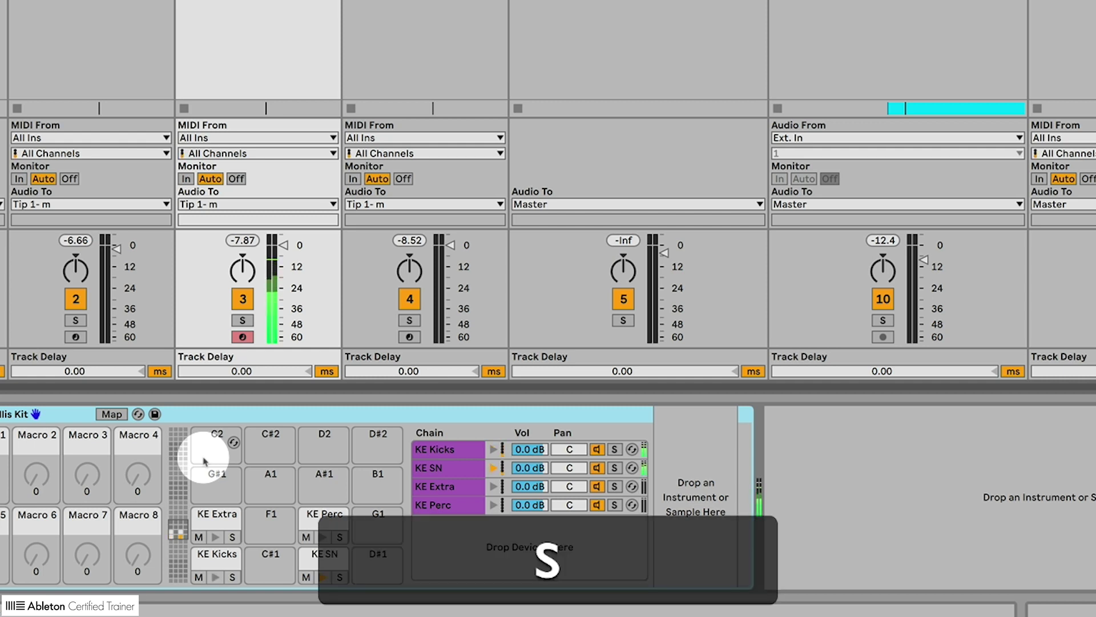
key(a)
key(s)
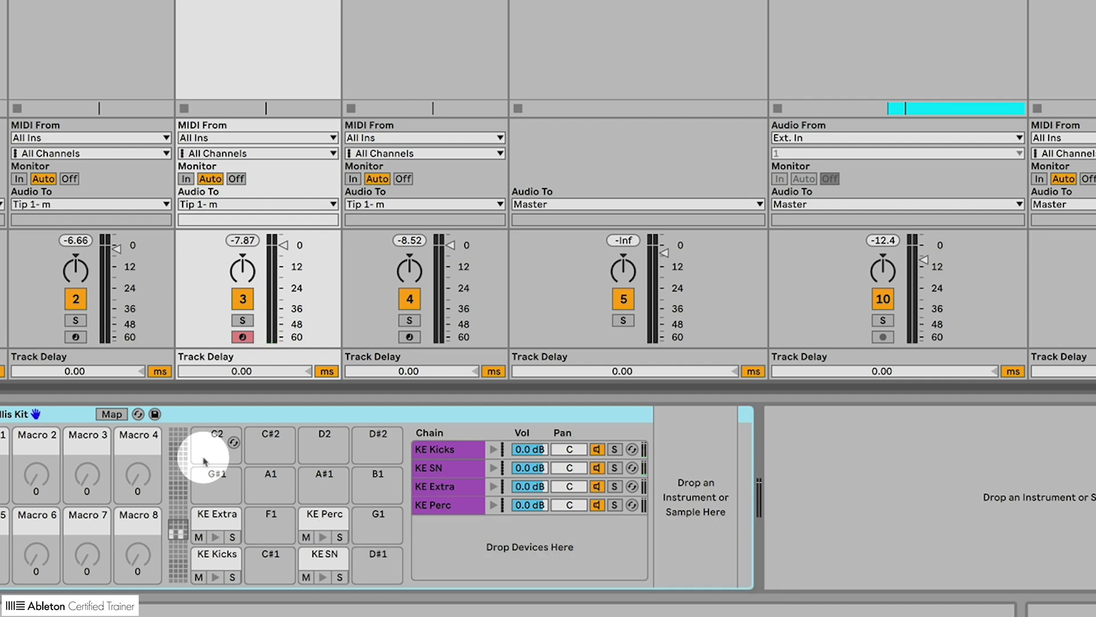
key(z)
key(a)
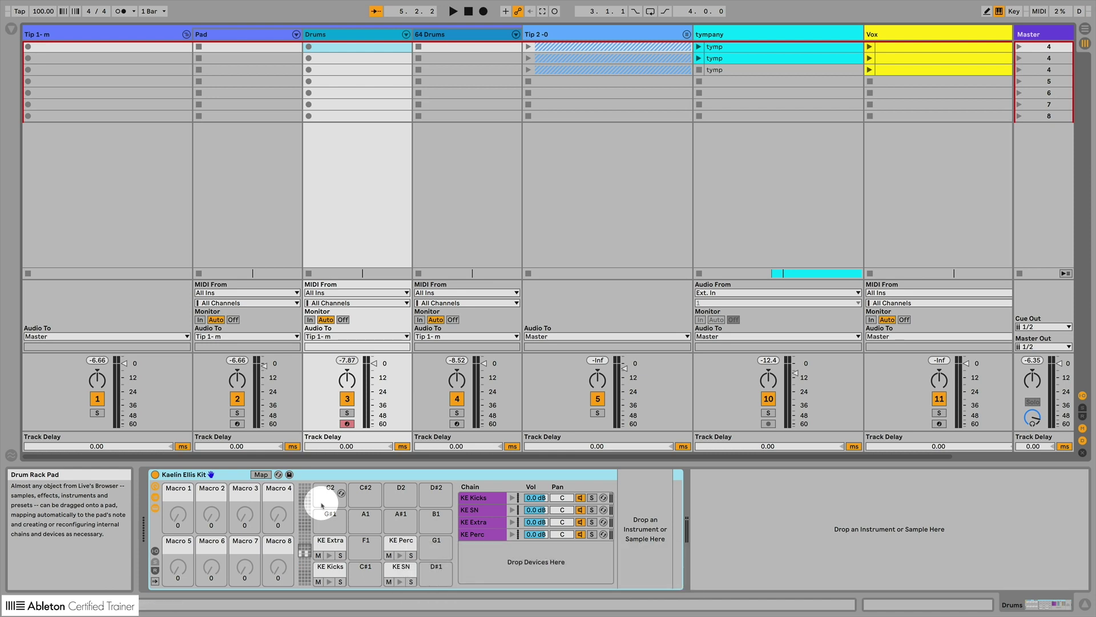
key(a)
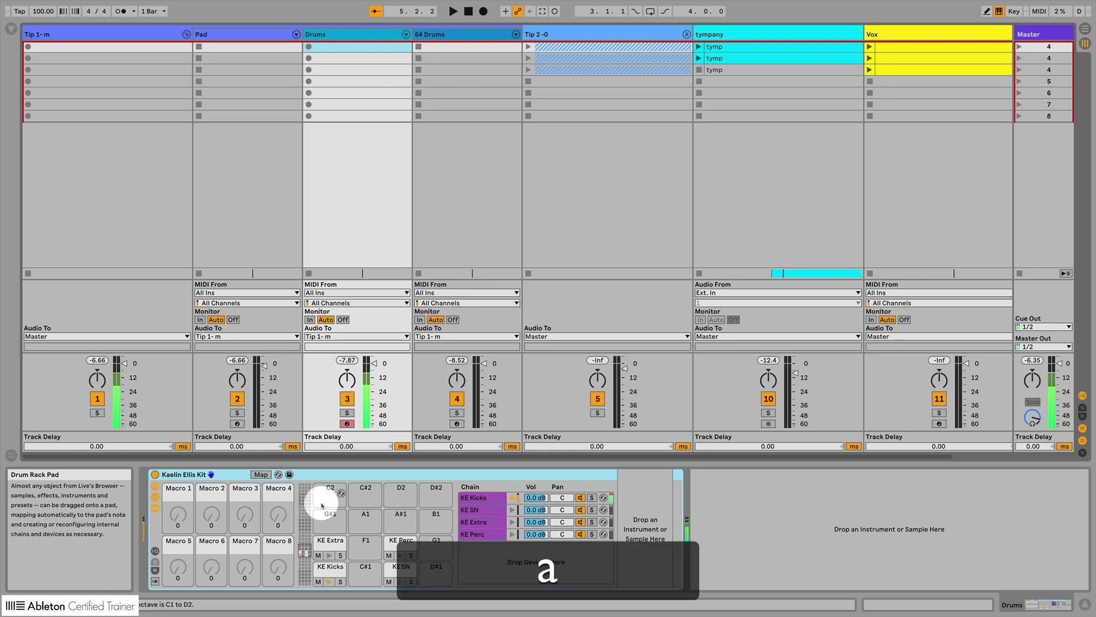
key(s)
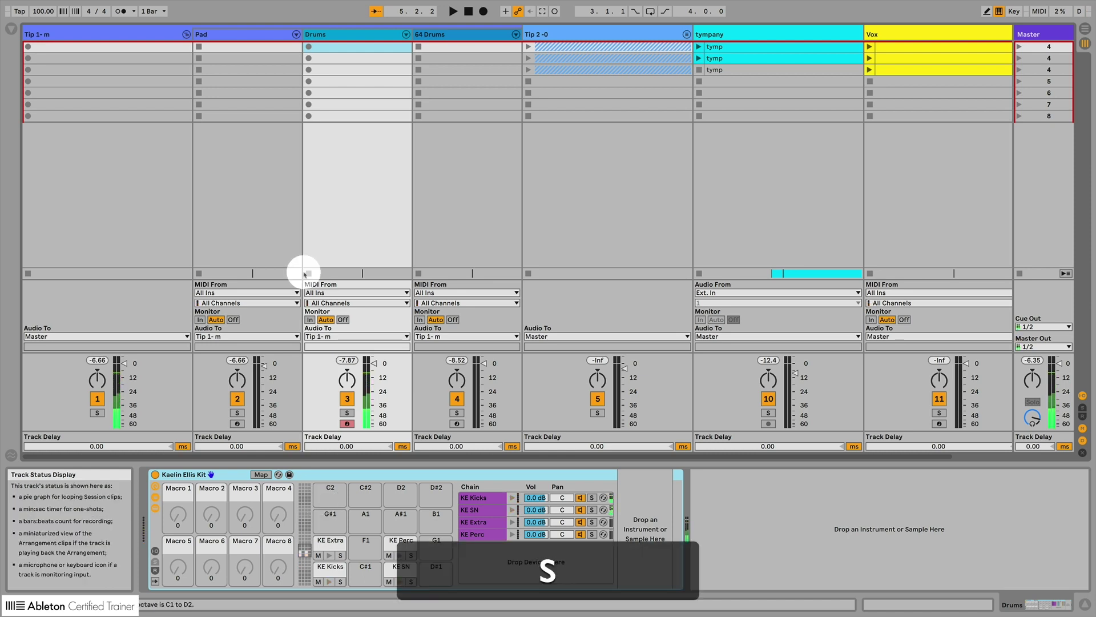
Play a G-A-D chord on the Pad, move the range to C2–D3, then reselect 64 Drums
click(249, 36)
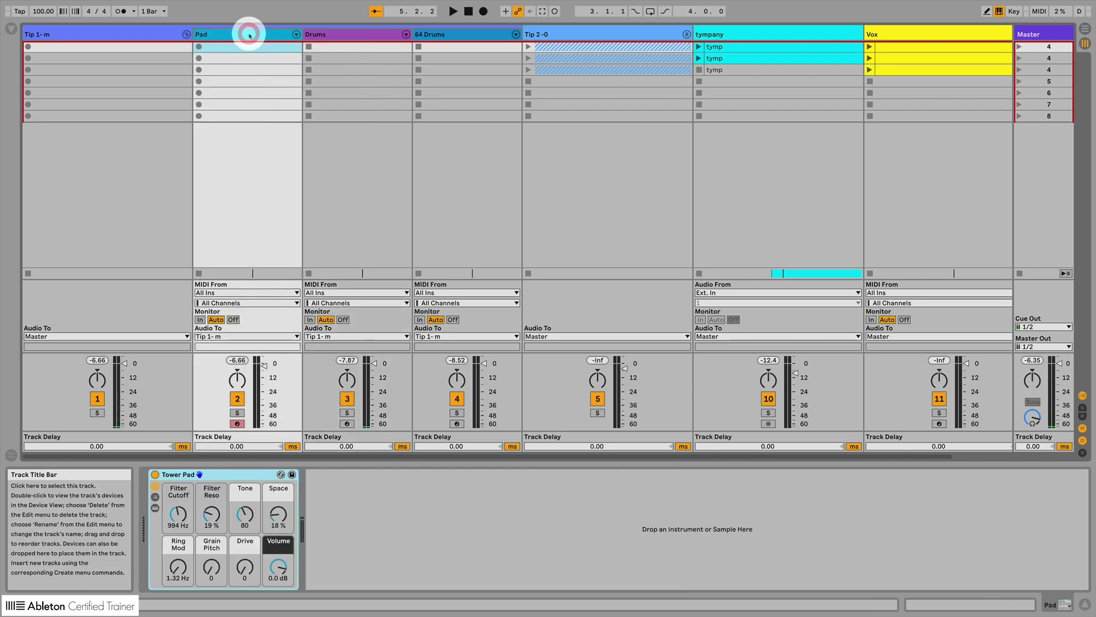
key(g)
key(a)
key(d)
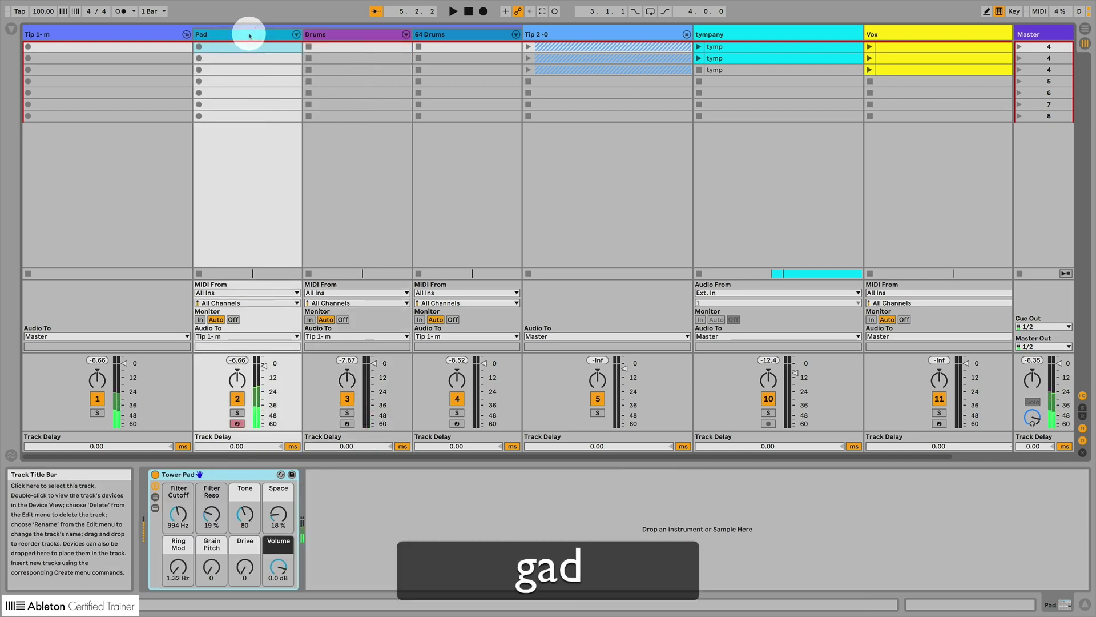
key(g)
key(a)
key(d)
key(g)
key(a)
key(d)
key(g)
key(a)
key(d)
key(g)
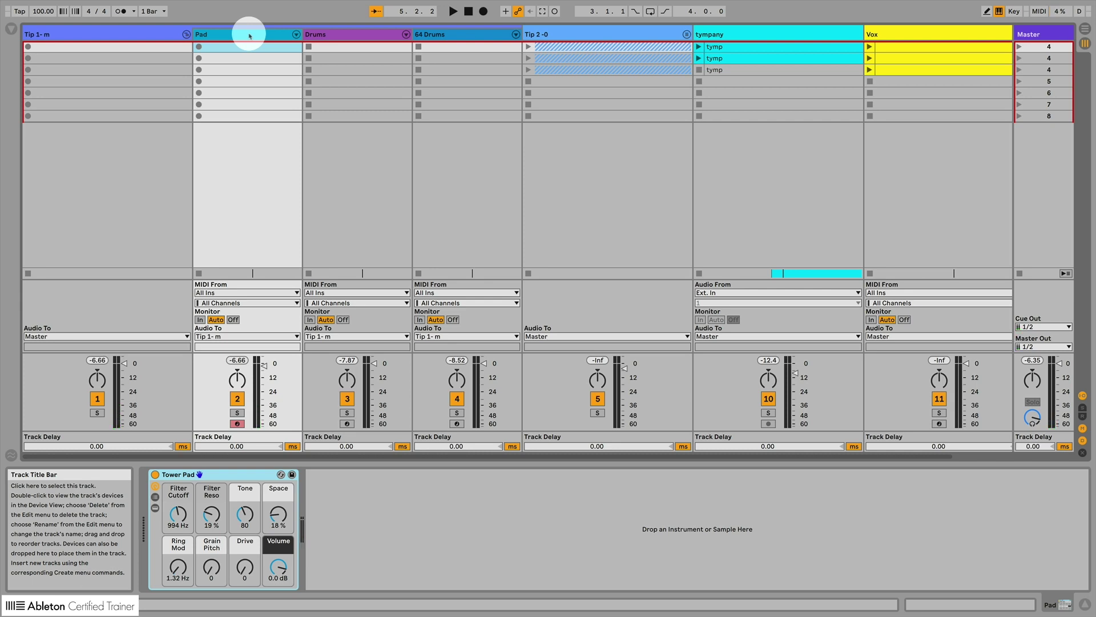
key(x)
key(g)
key(a)
key(d)
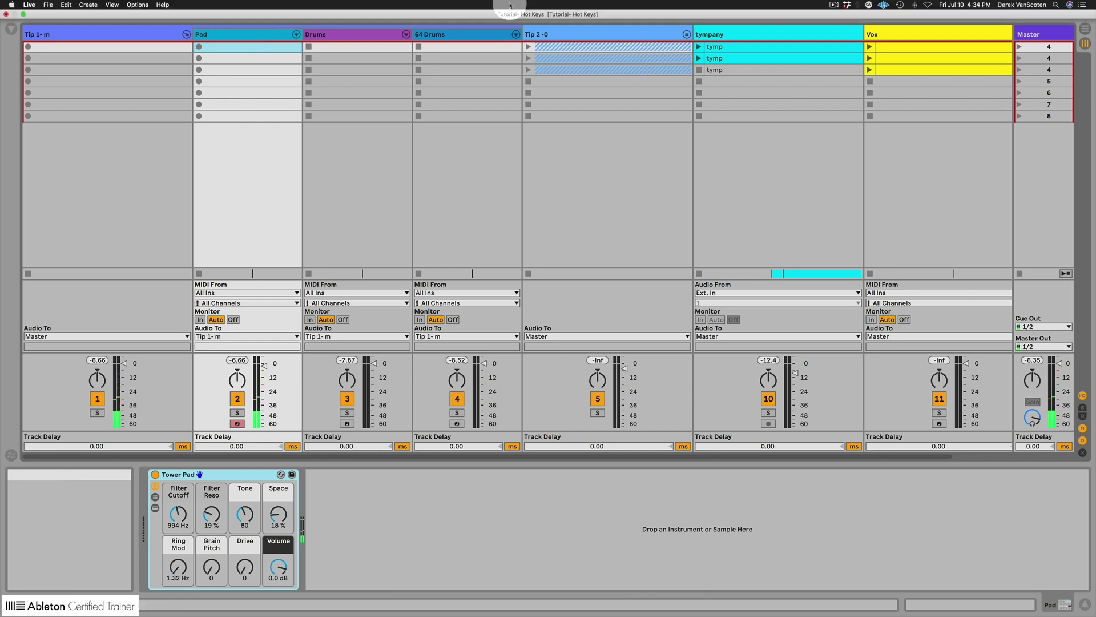
click(467, 34)
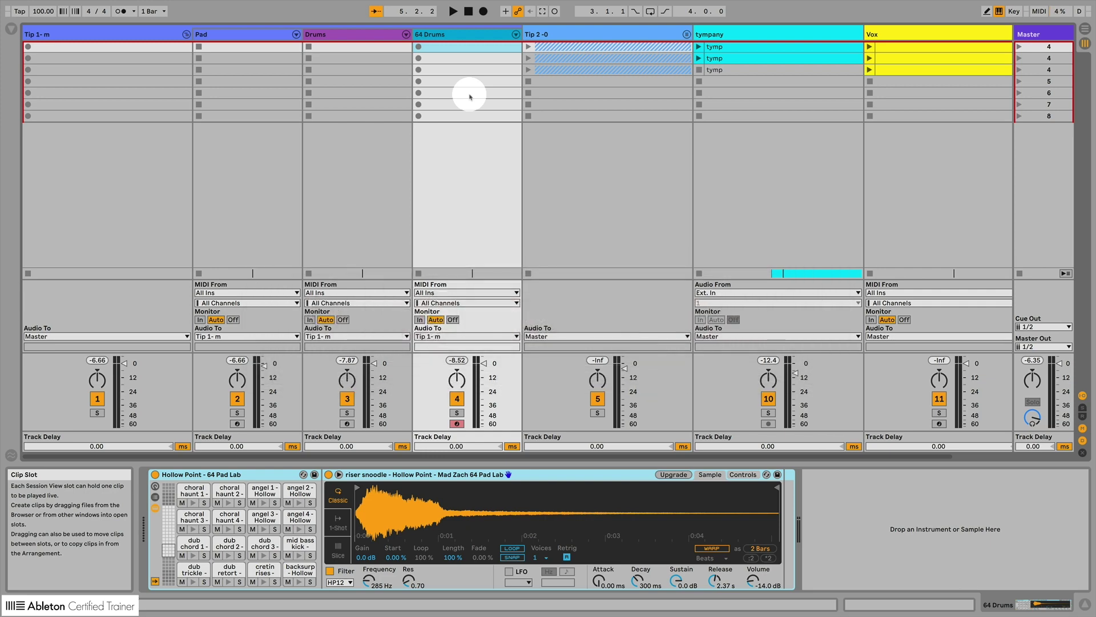
Turn off the computer keyboard, switch to Arrangement View, and zoom around the tymp clip with plus/minus
key(m)
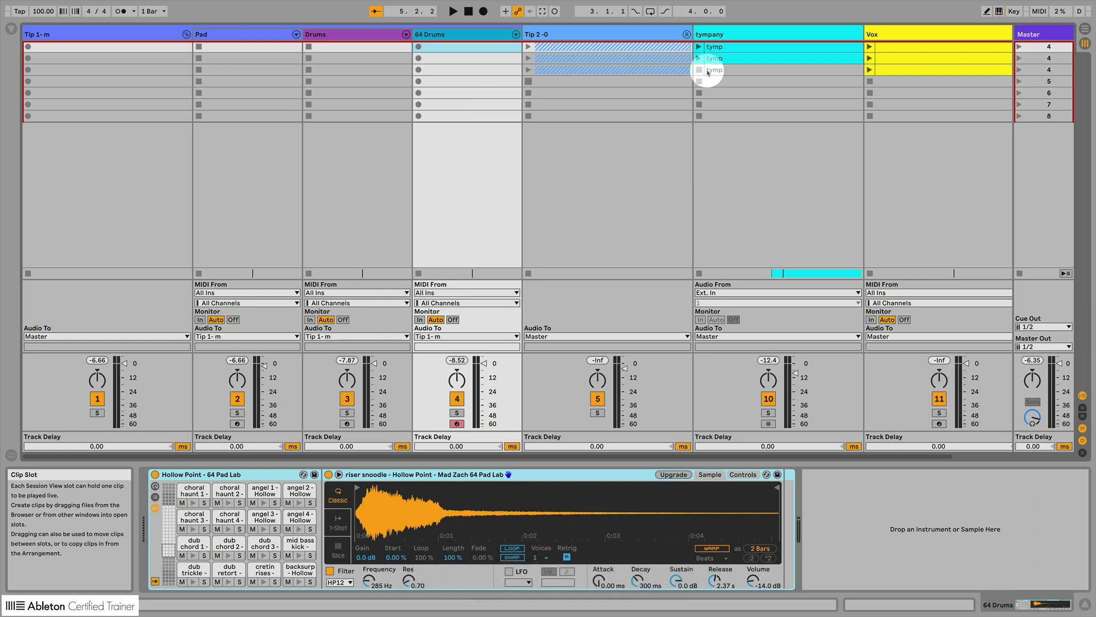
click(1084, 30)
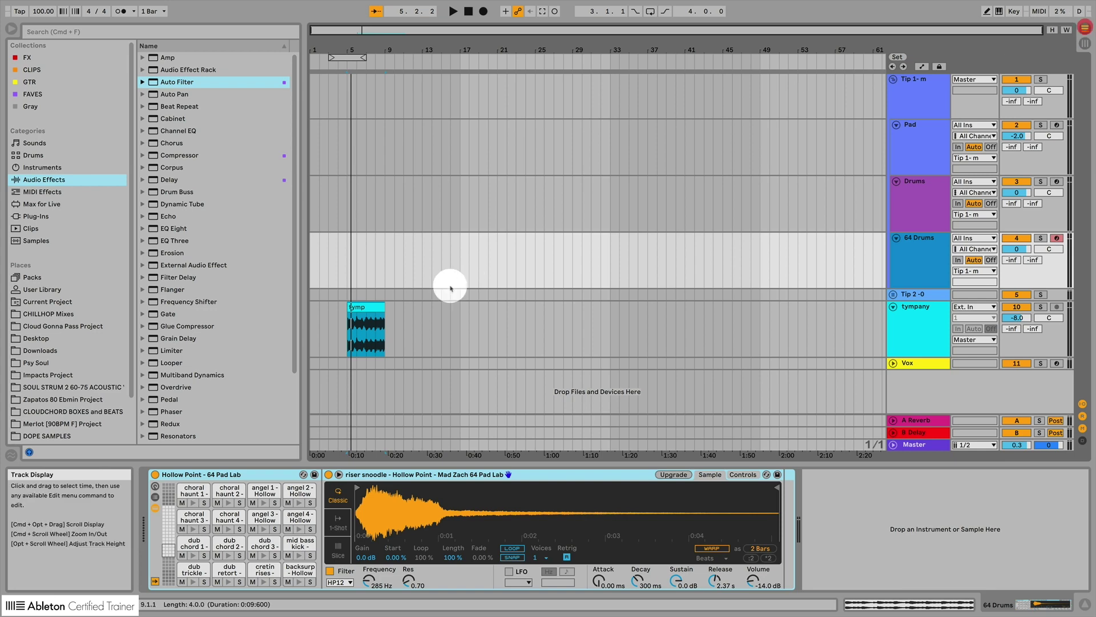
click(368, 310)
key(plus)
key(plus)
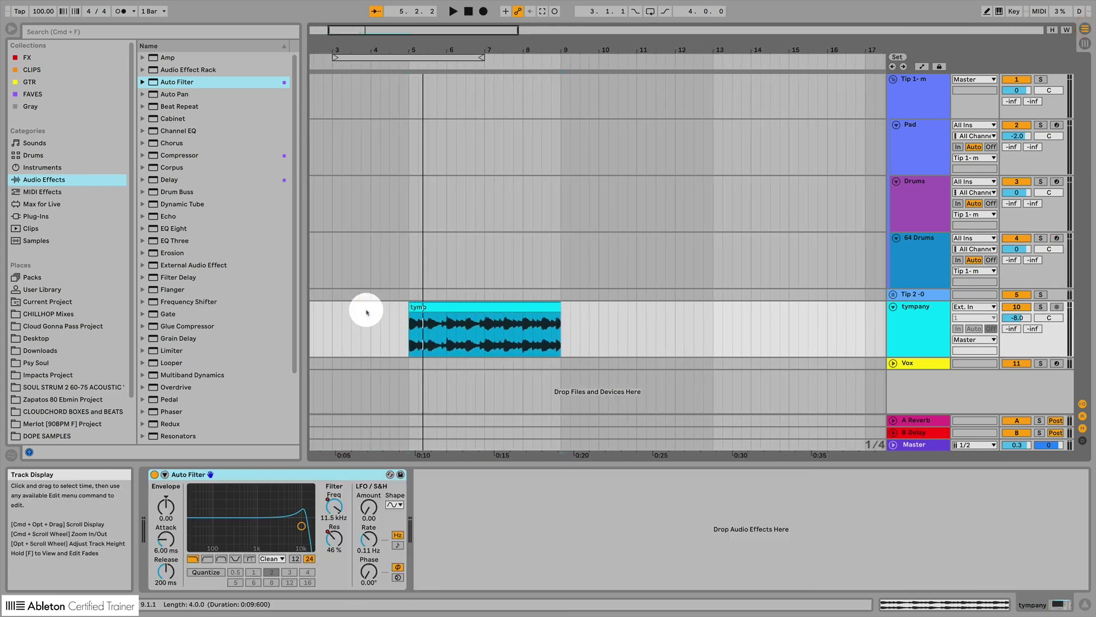
key(space)
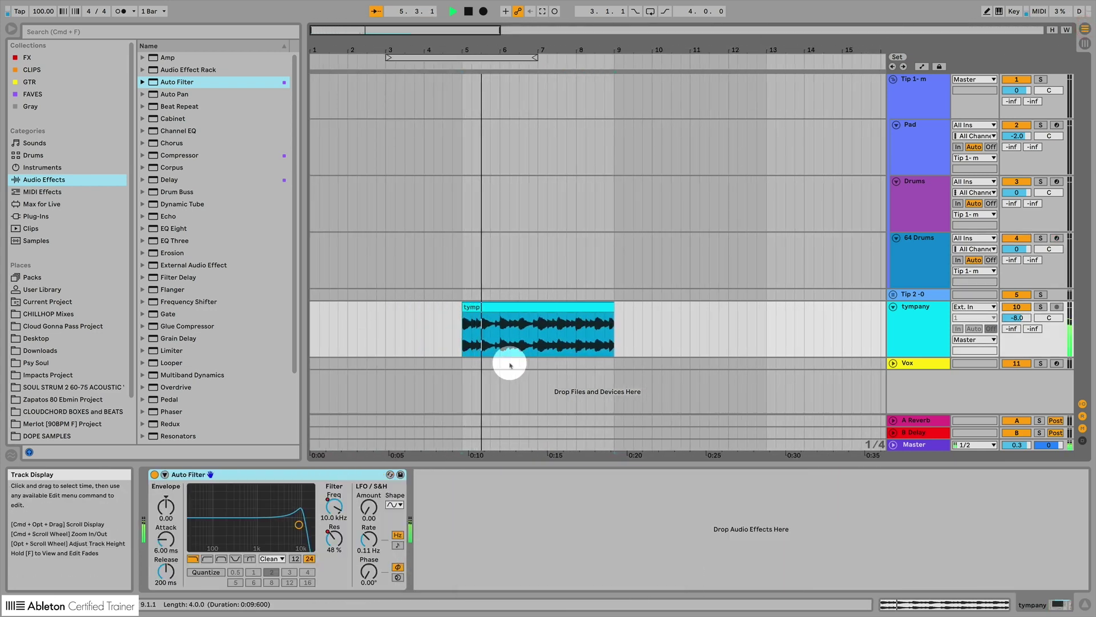
key(minus)
key(minus)
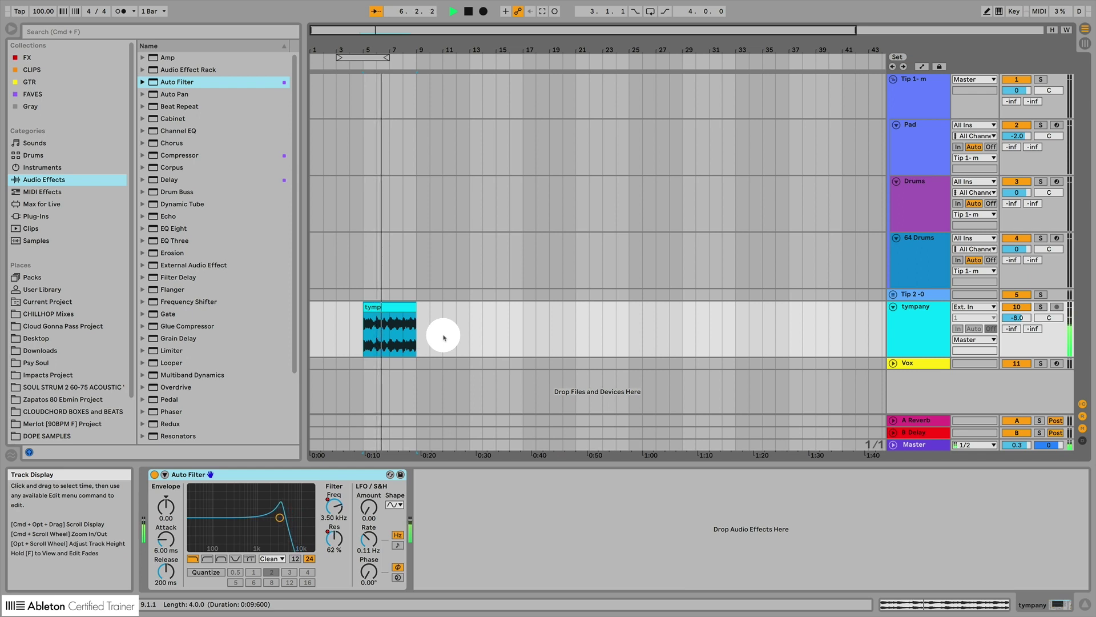
Stop playback, zoom with Z until the tymp clip fills the view, then zoom out with X
click(399, 326)
key(space)
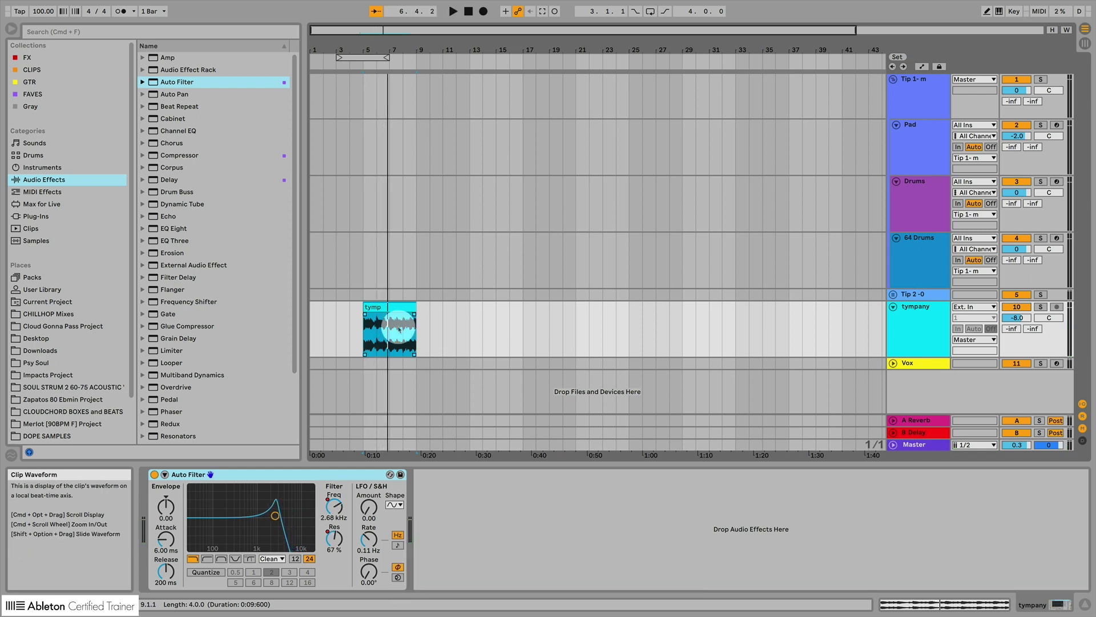
key(z)
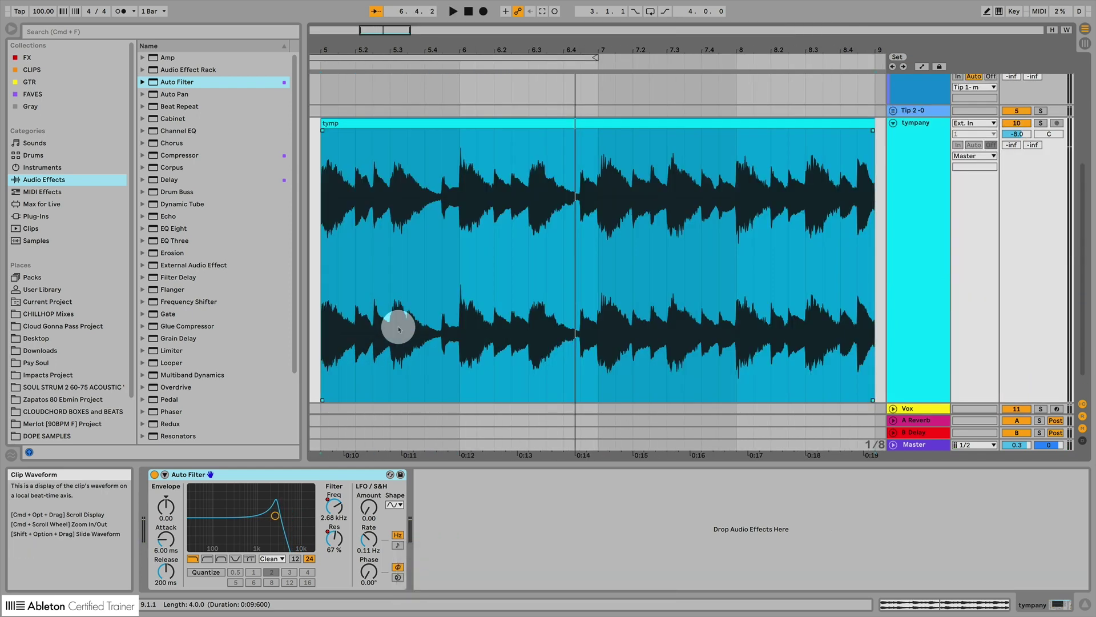
key(x)
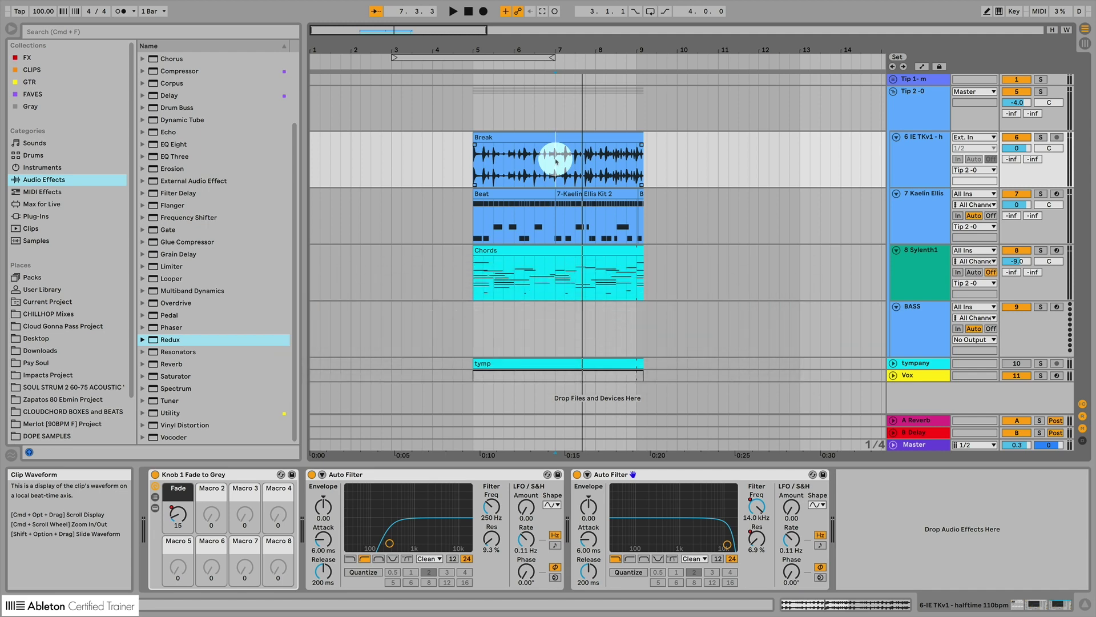
Turn on Automation Mode with A during playback, then scroll to the clip ends around bar 9
key(space)
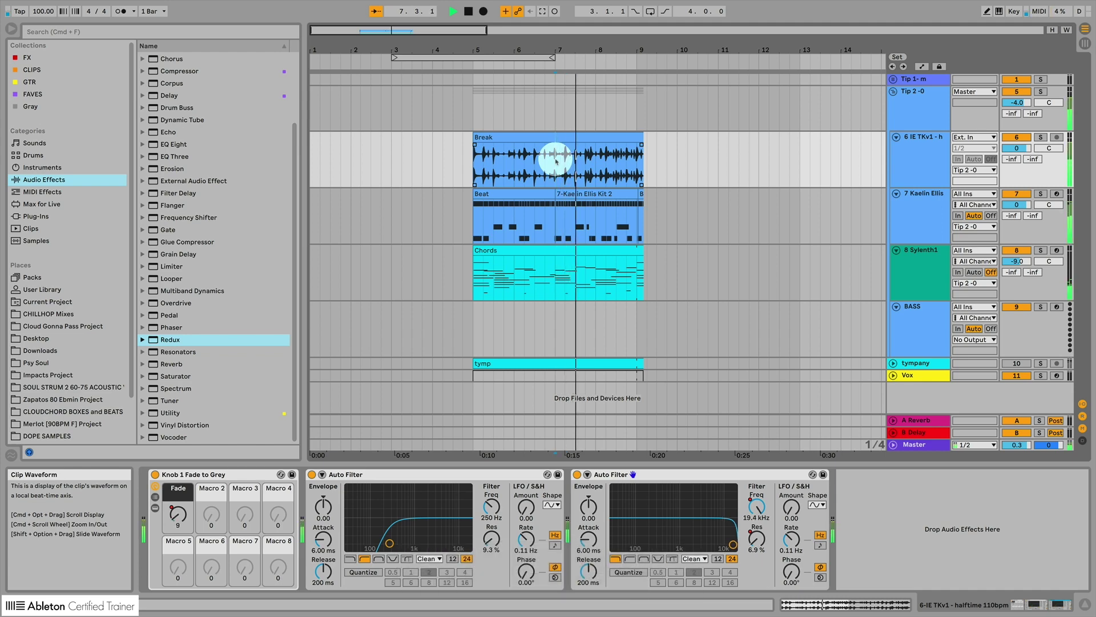
key(a)
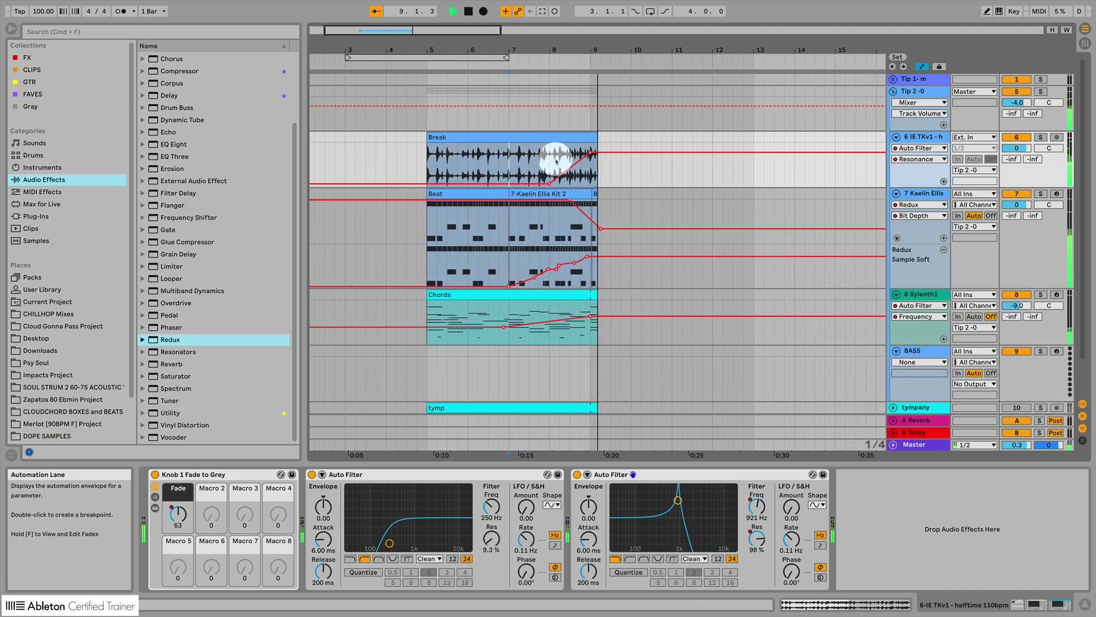
key(space)
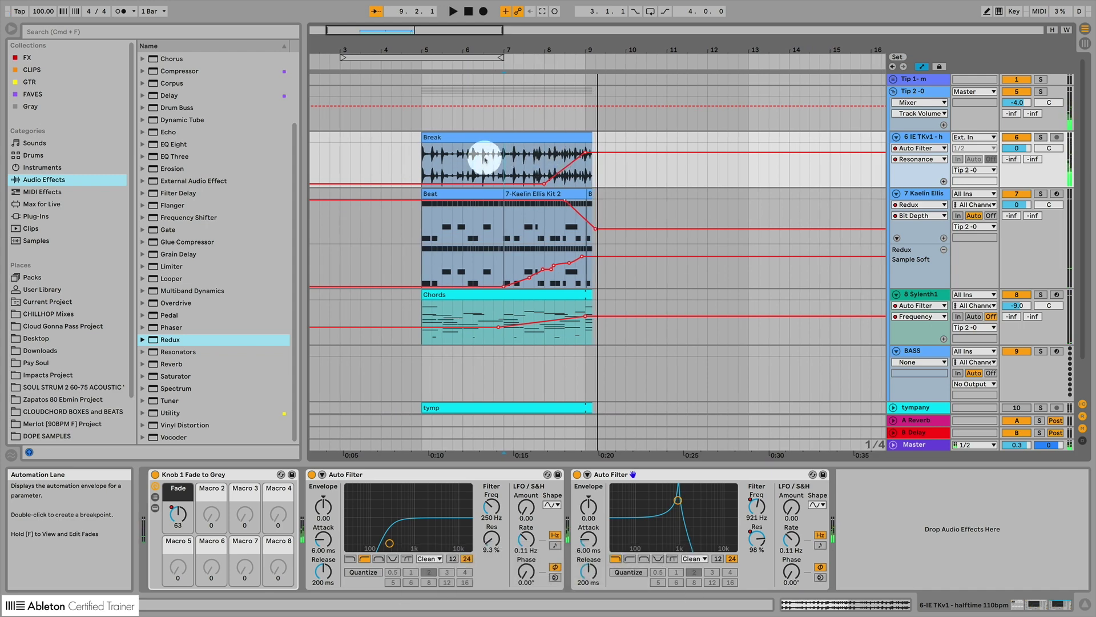
click(456, 161)
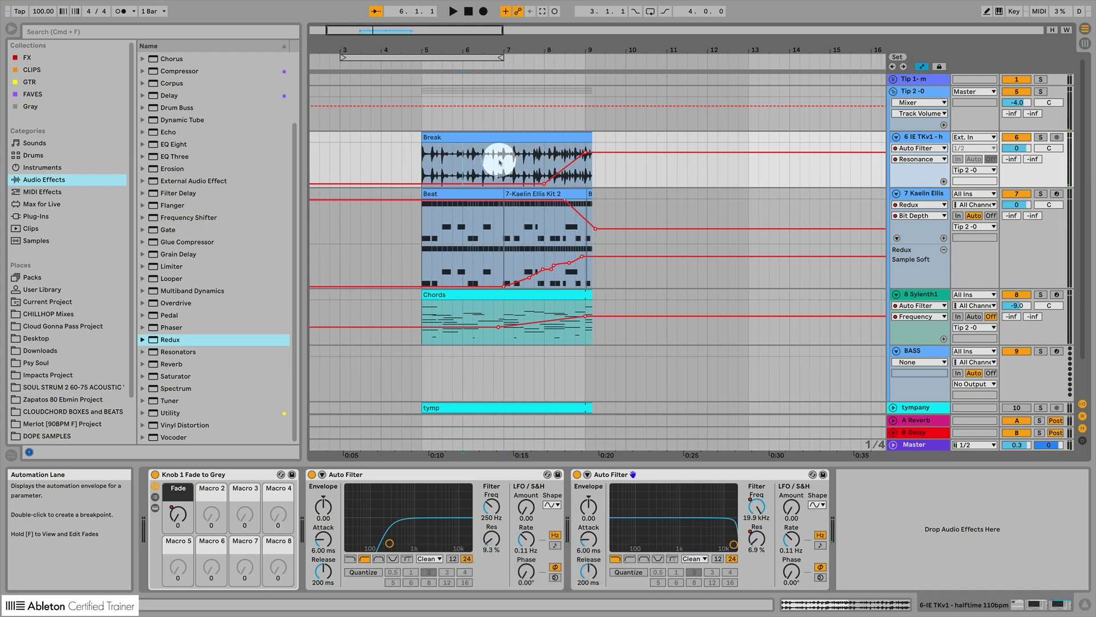
scroll(648, 341, left, 3)
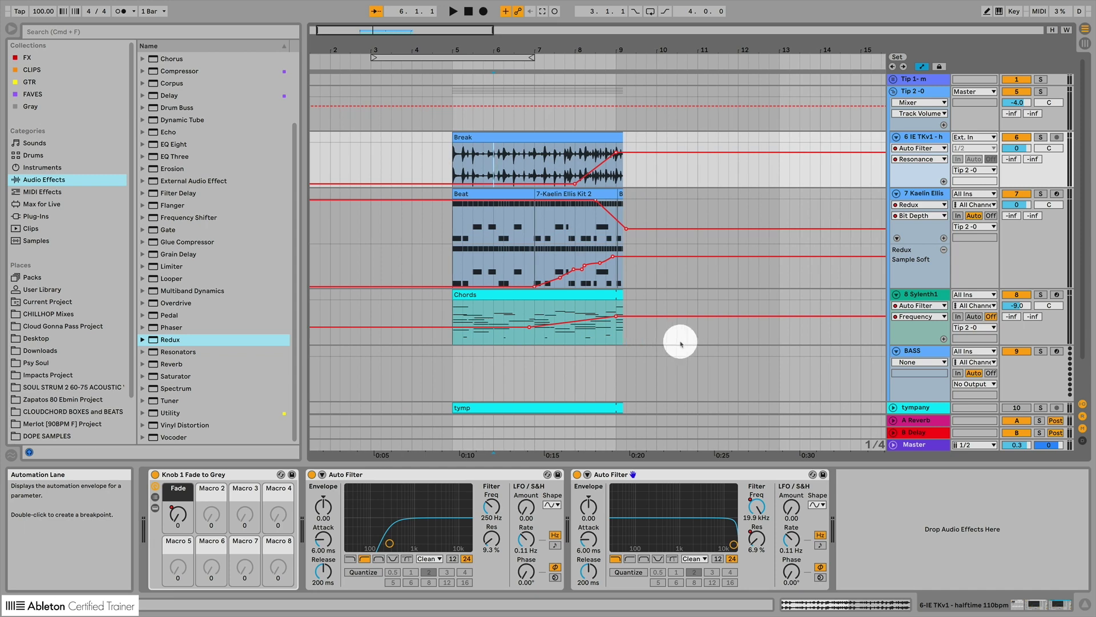
scroll(658, 338, up, 3)
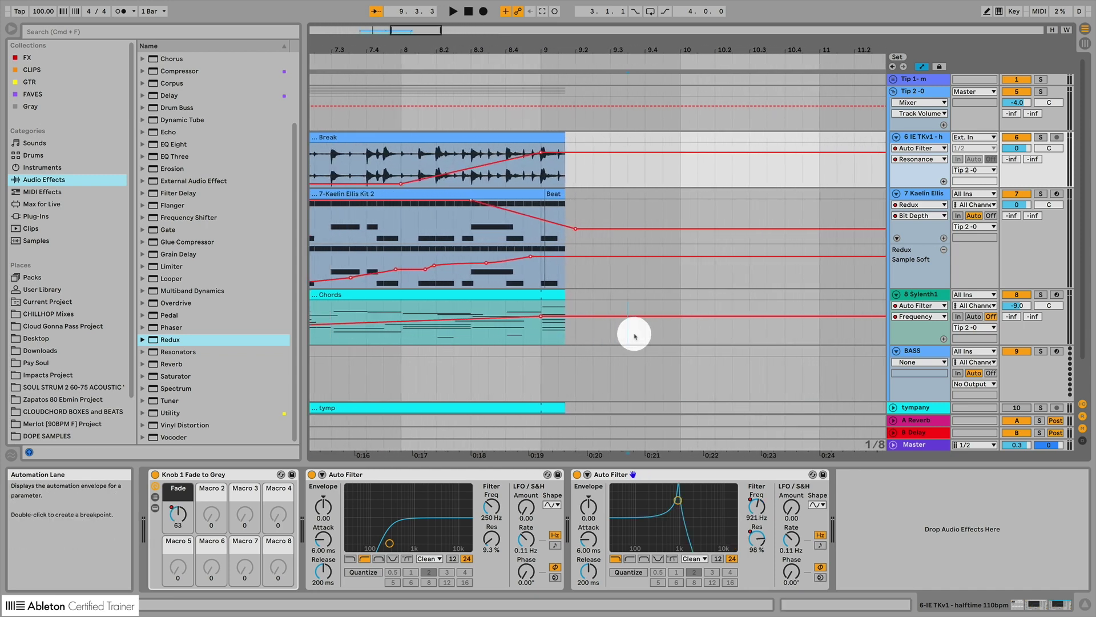
click(634, 336)
Select bars 9–9.3, delete and undo the automation point, then delete the range's contents
drag(609, 336, 543, 164)
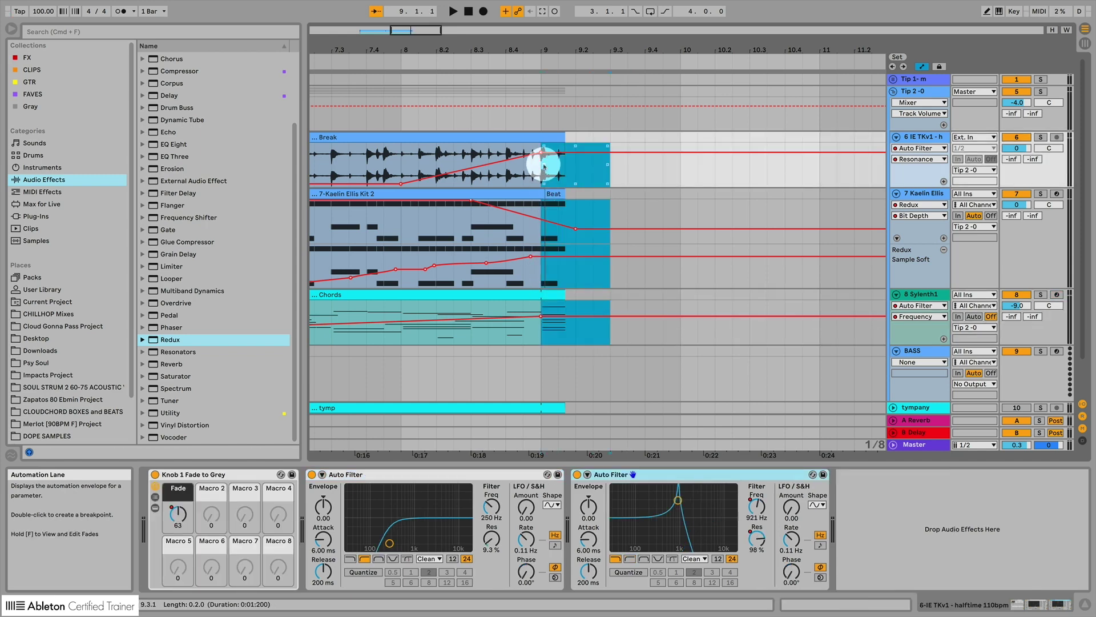
key(BackSpace)
key(BackSpace)
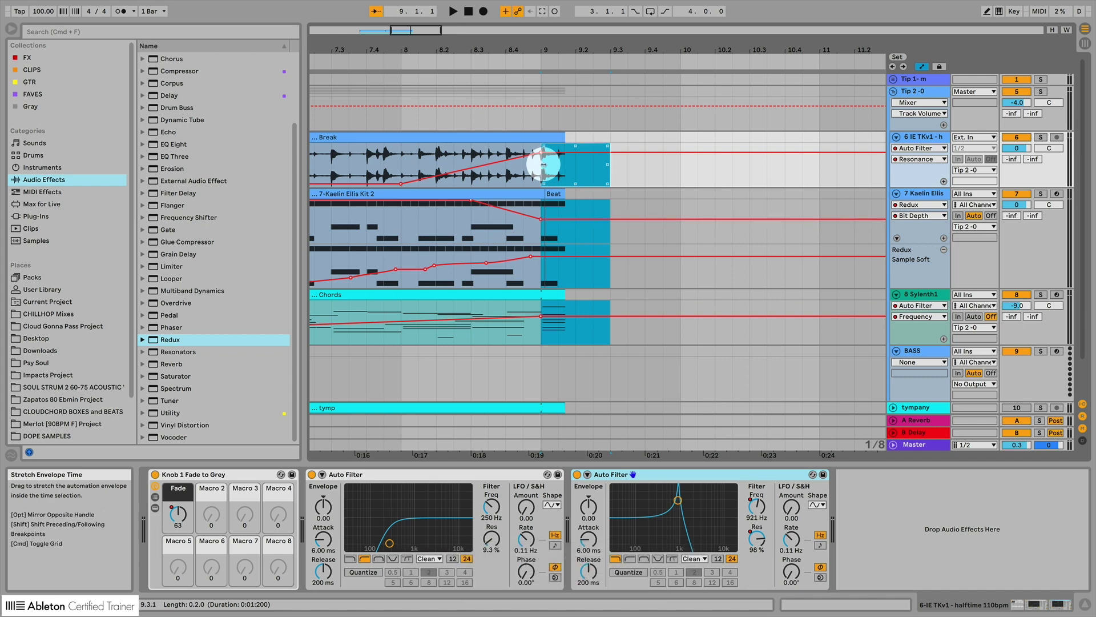
key(super+z)
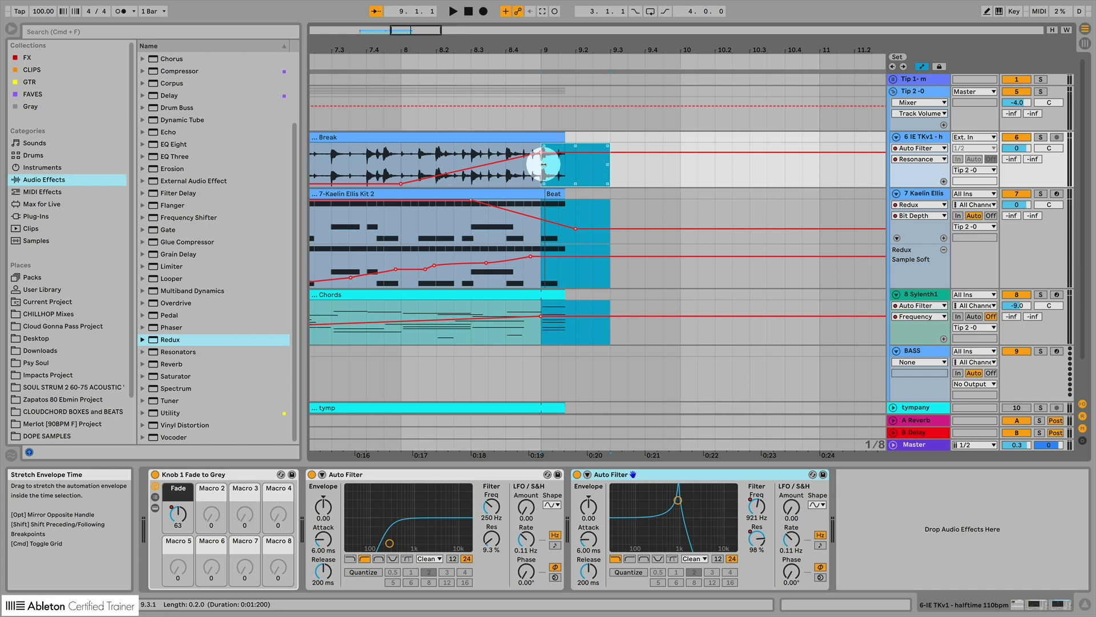
key(BackSpace)
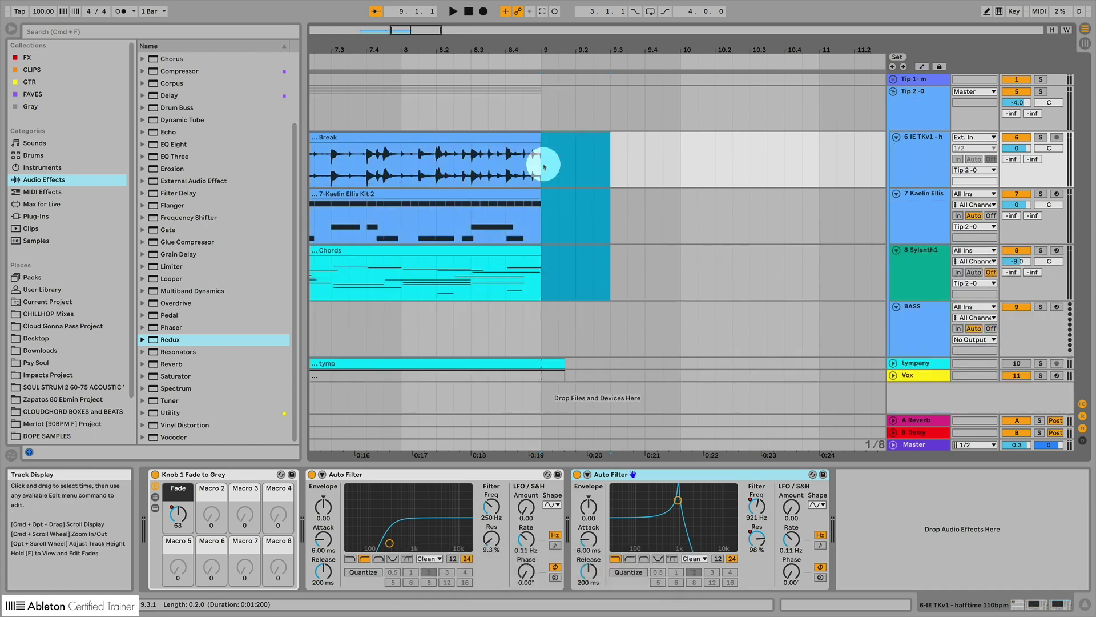
Show the automation envelopes again and add a breakpoint on the Beat clip's automation line
scroll(544, 165, down, 6)
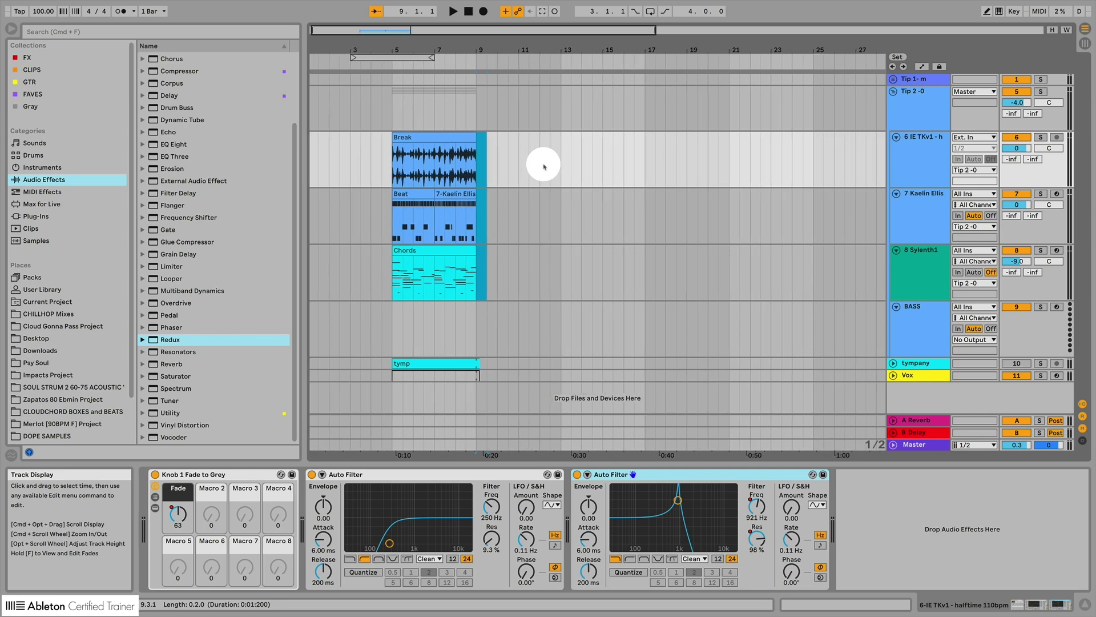
key(a)
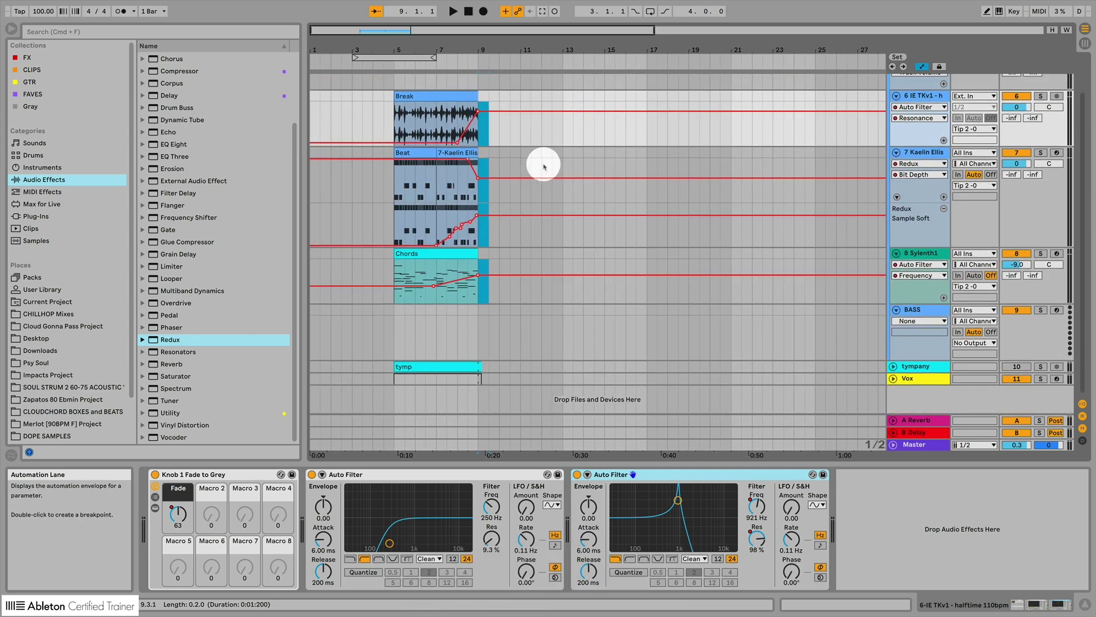
double_click(461, 191)
key(a)
key(a)
key(a)
key(a)
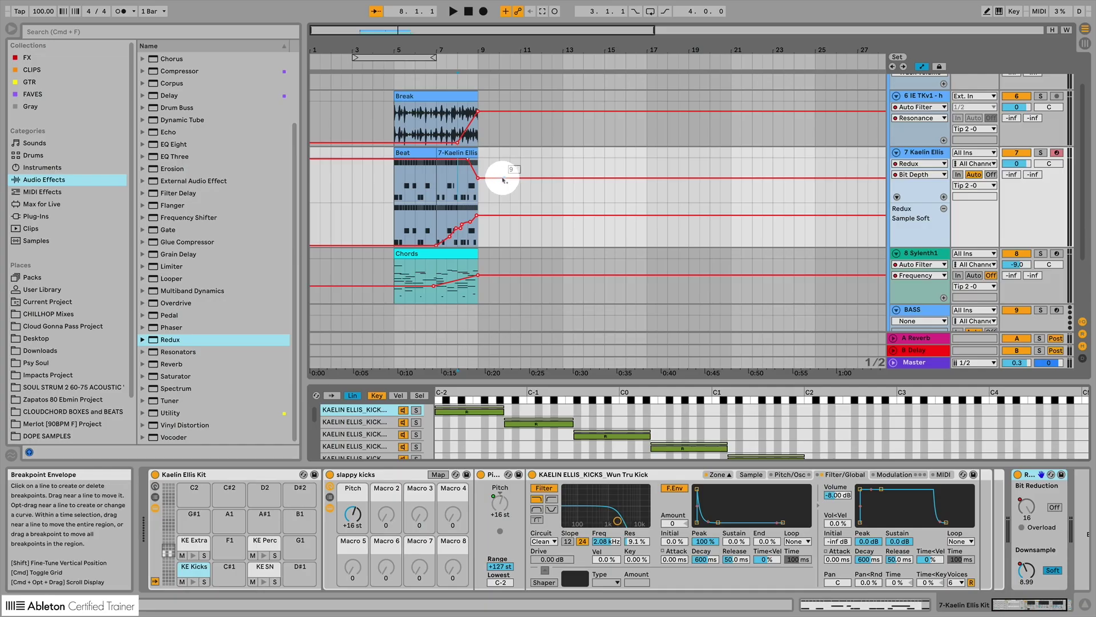
drag(501, 177, 468, 182)
key(a)
key(a)
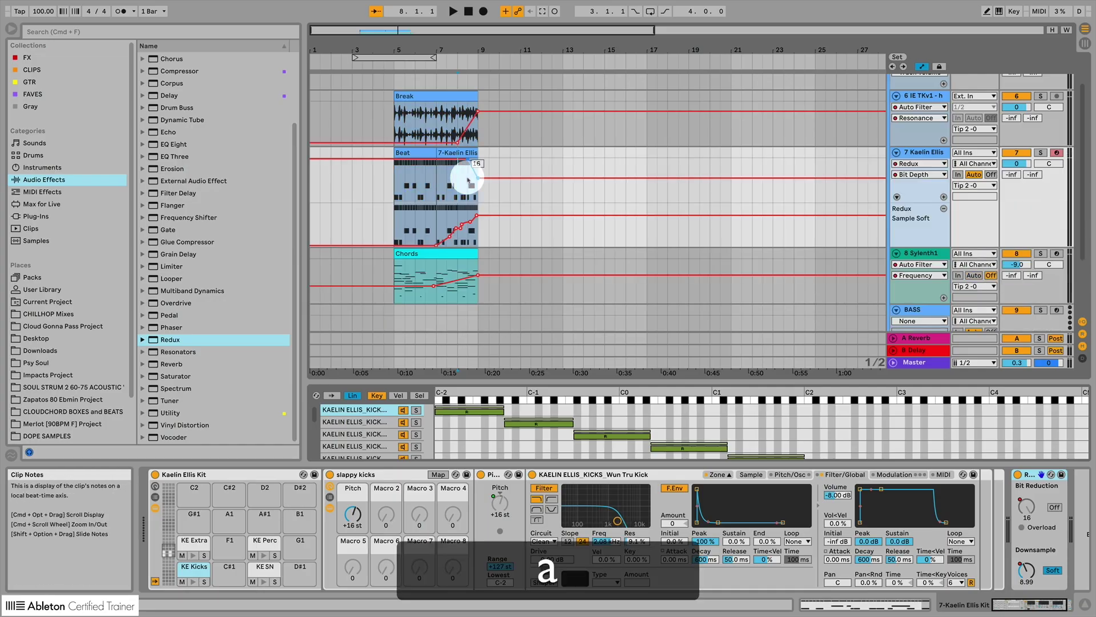
click(457, 184)
click(456, 183)
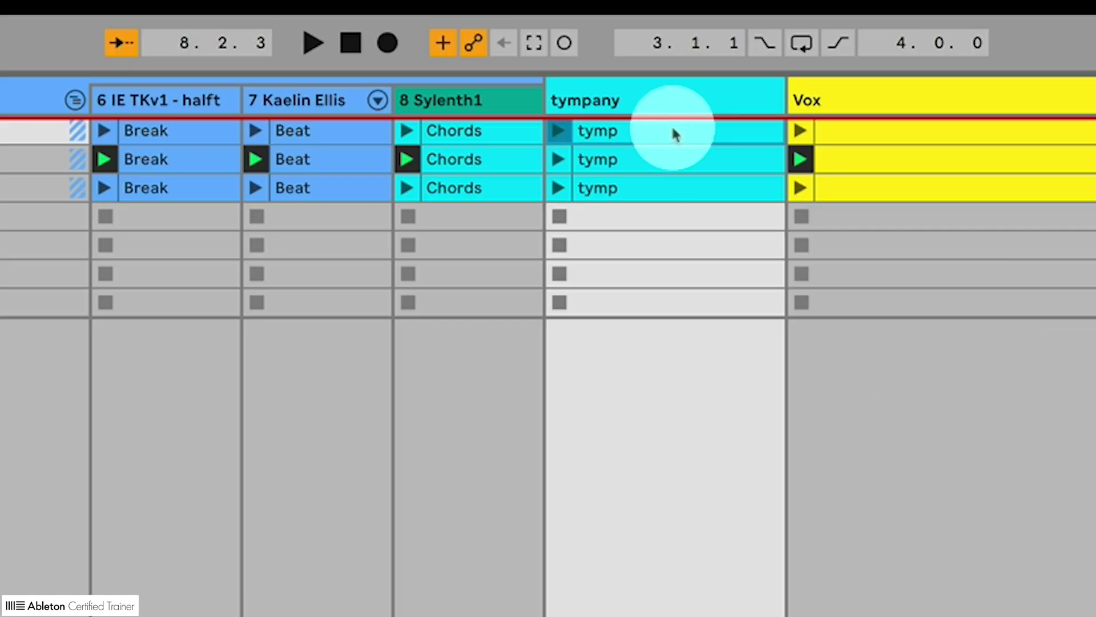
Deactivate the top tymp clip with 0, then select the Vox track
key(0)
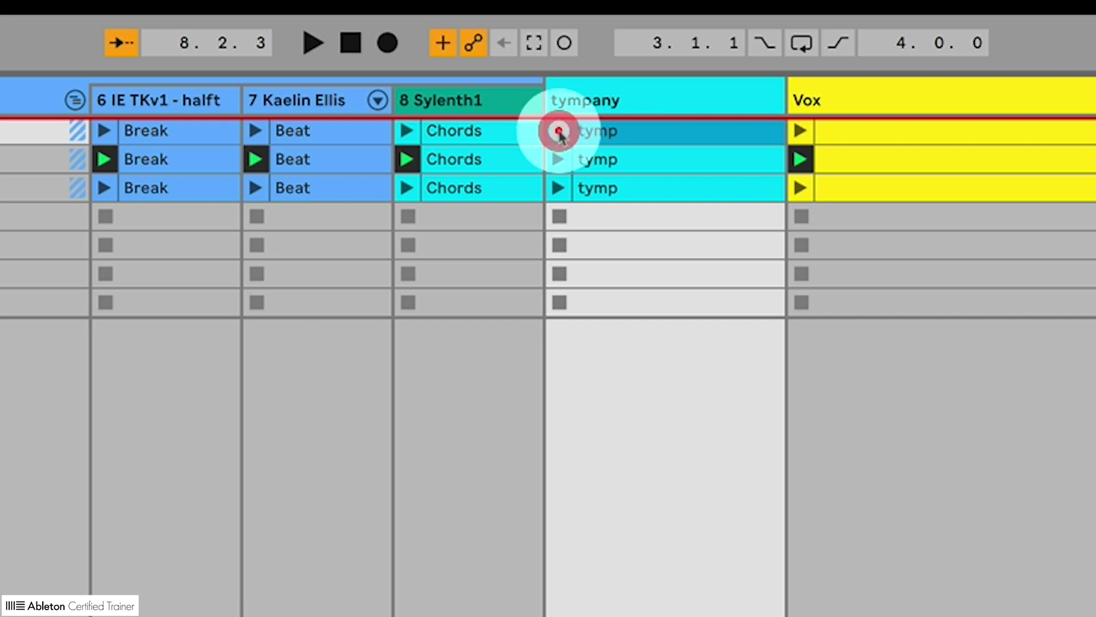
click(559, 132)
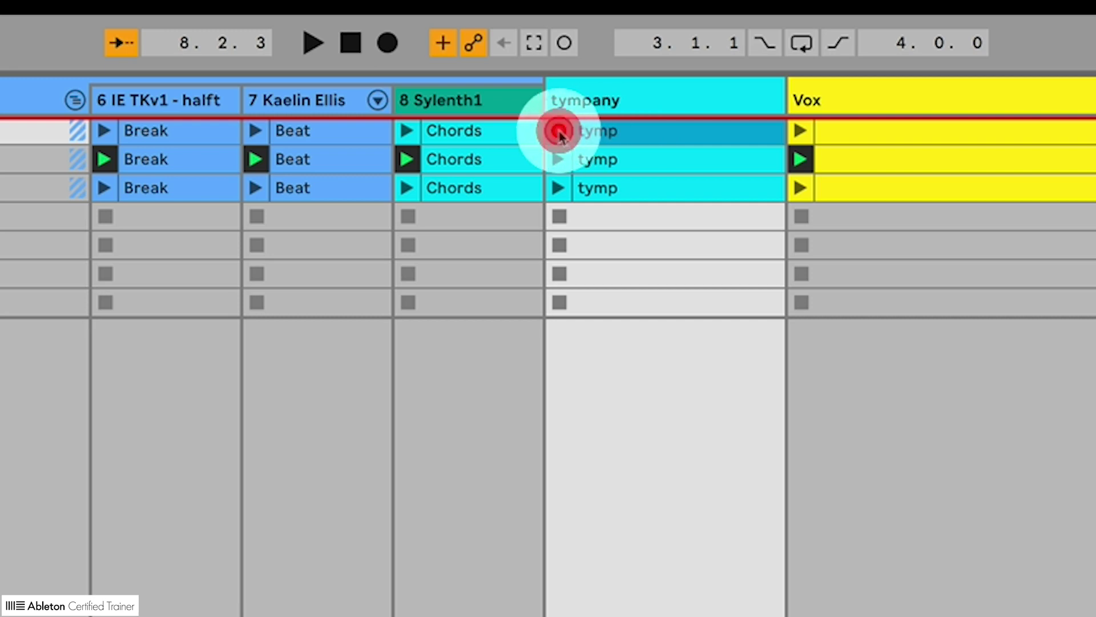
click(852, 94)
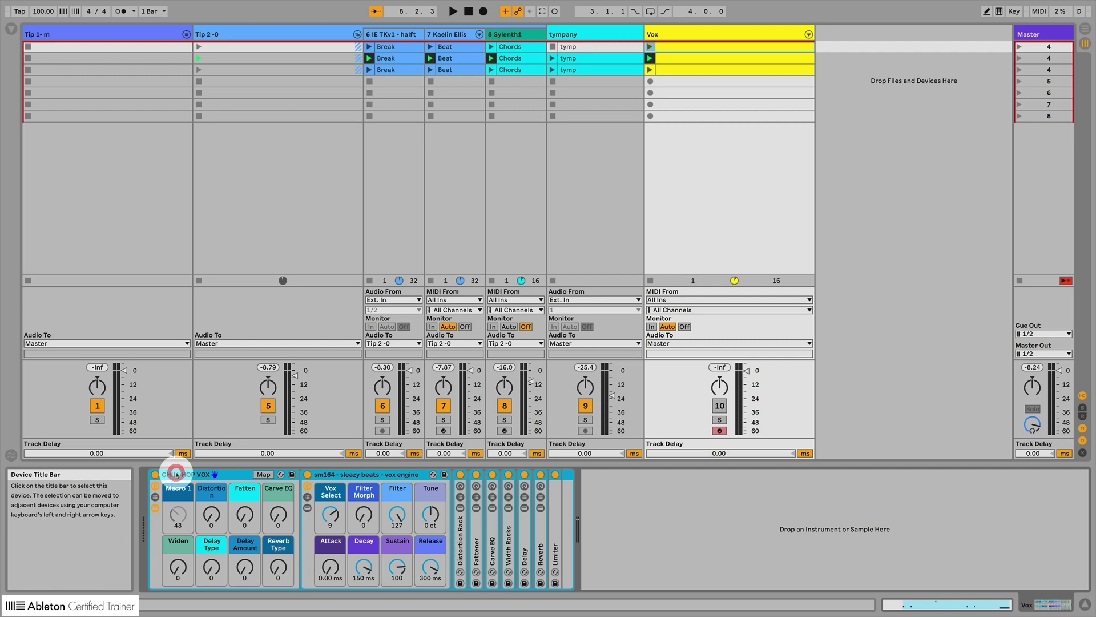
key(0)
key(0)
key(0)
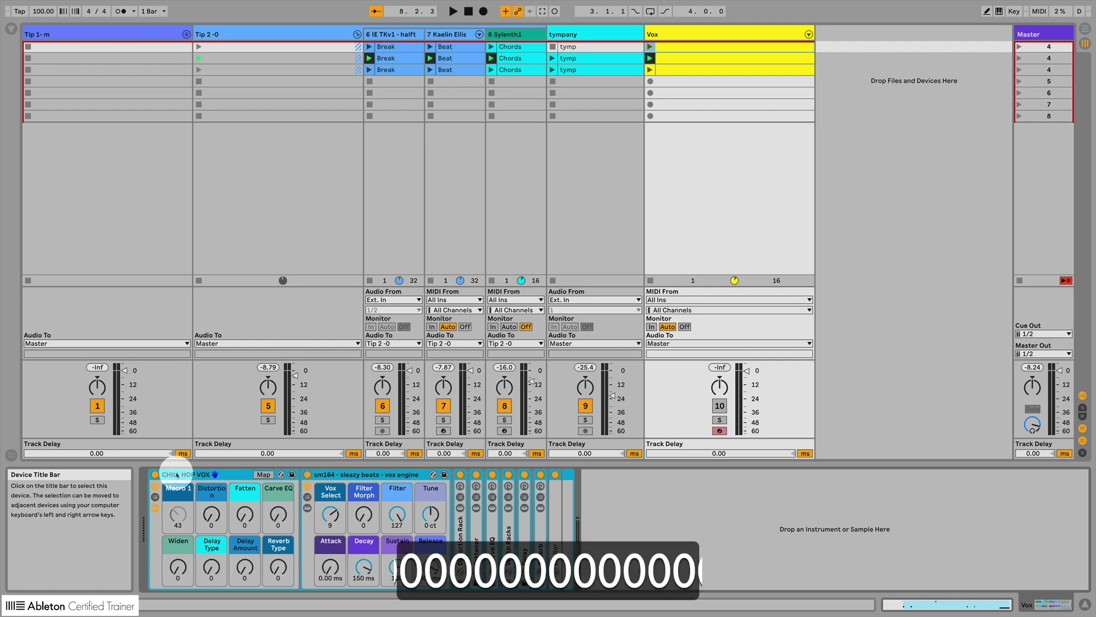
key(0)
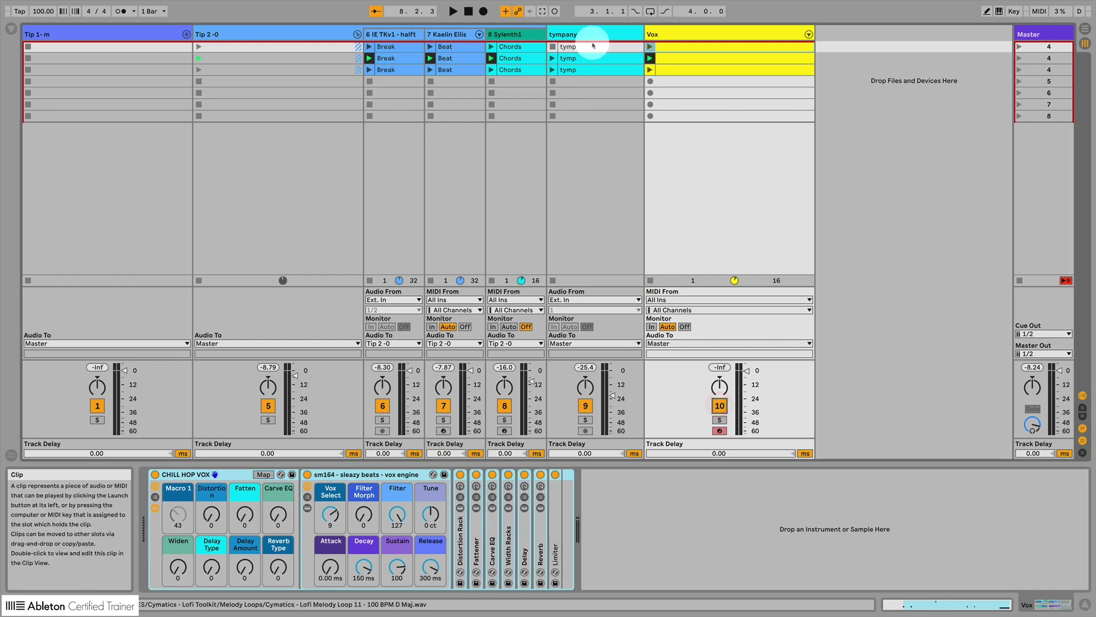
click(592, 45)
Reactivate the top tymp clip and toggle the three Chords clips off and back on with 0
key(0)
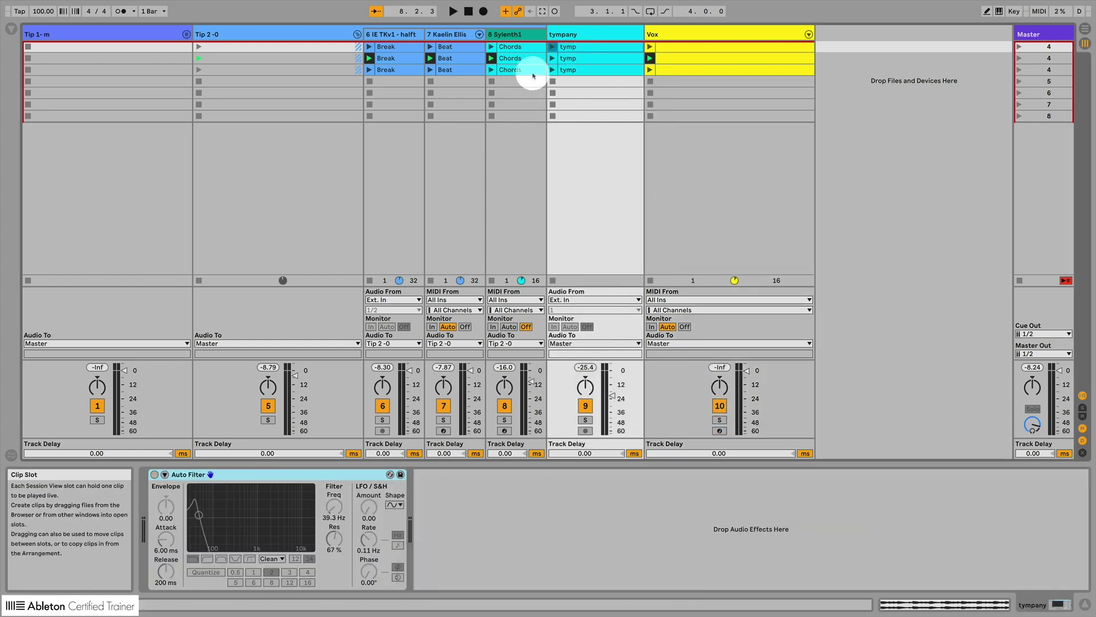
click(500, 60)
key(0)
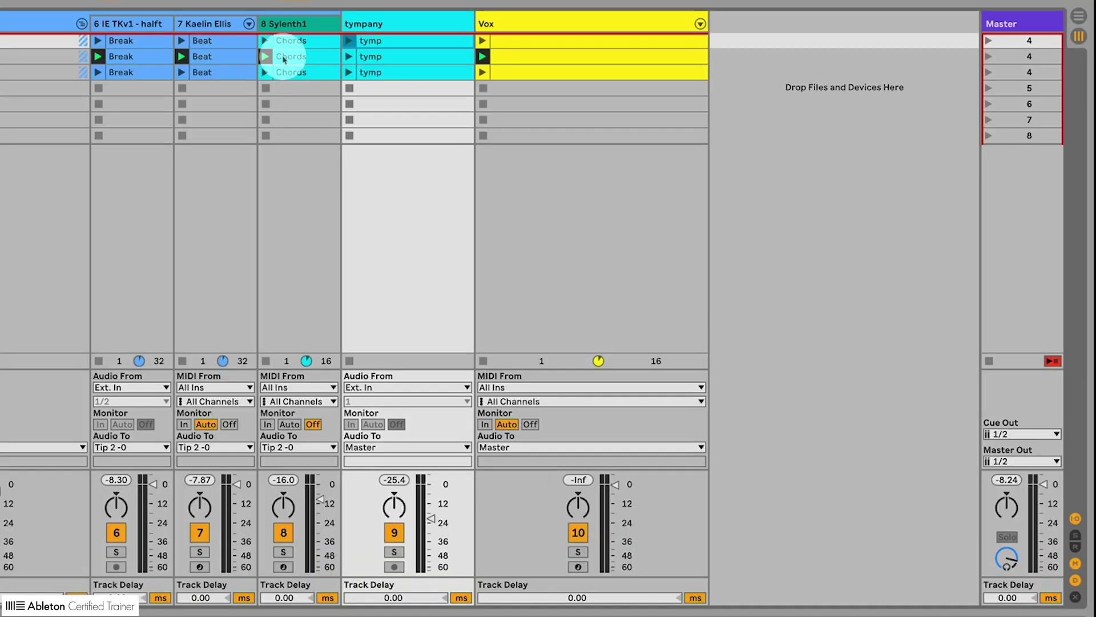
key(0)
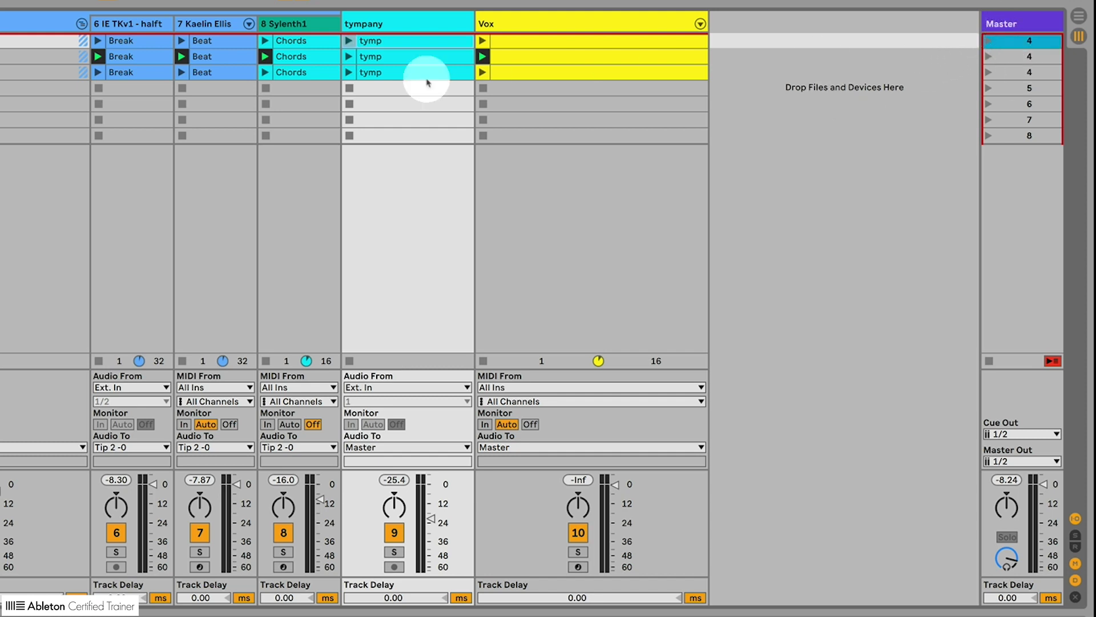
Select the Beat and tymp clips, then launch scenes 1, 2 and 3 in turn
click(123, 39)
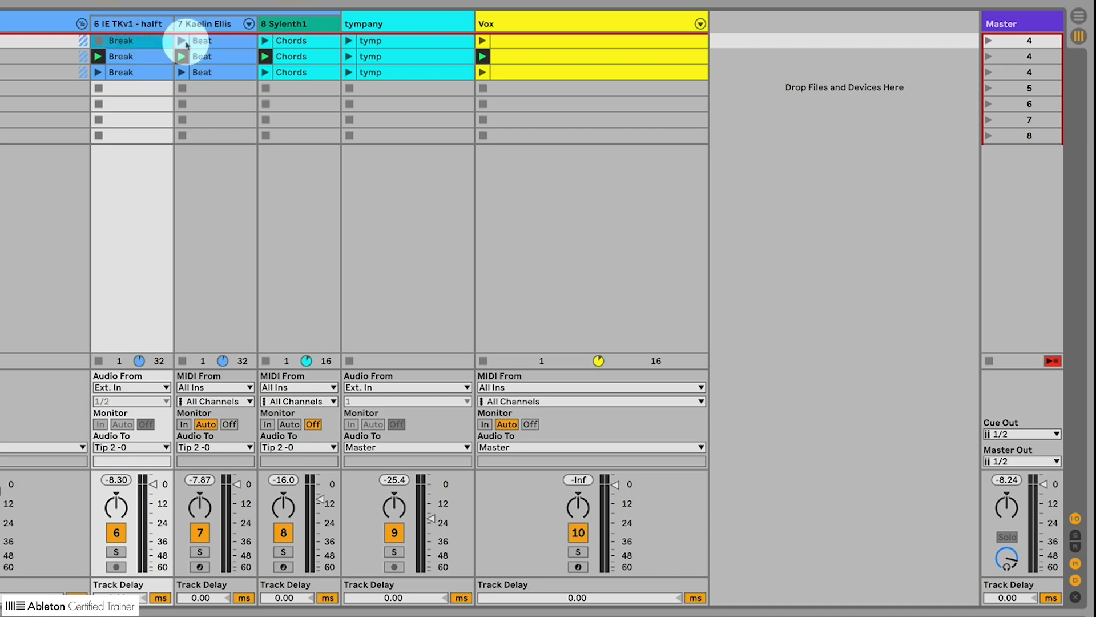
double_click(207, 41)
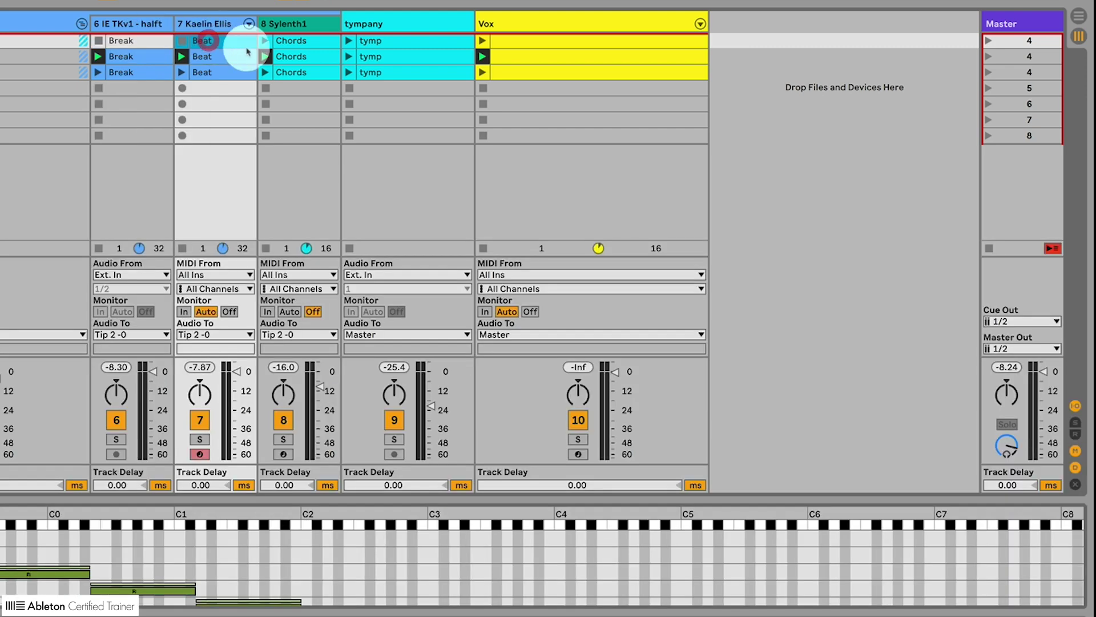
click(512, 55)
click(391, 71)
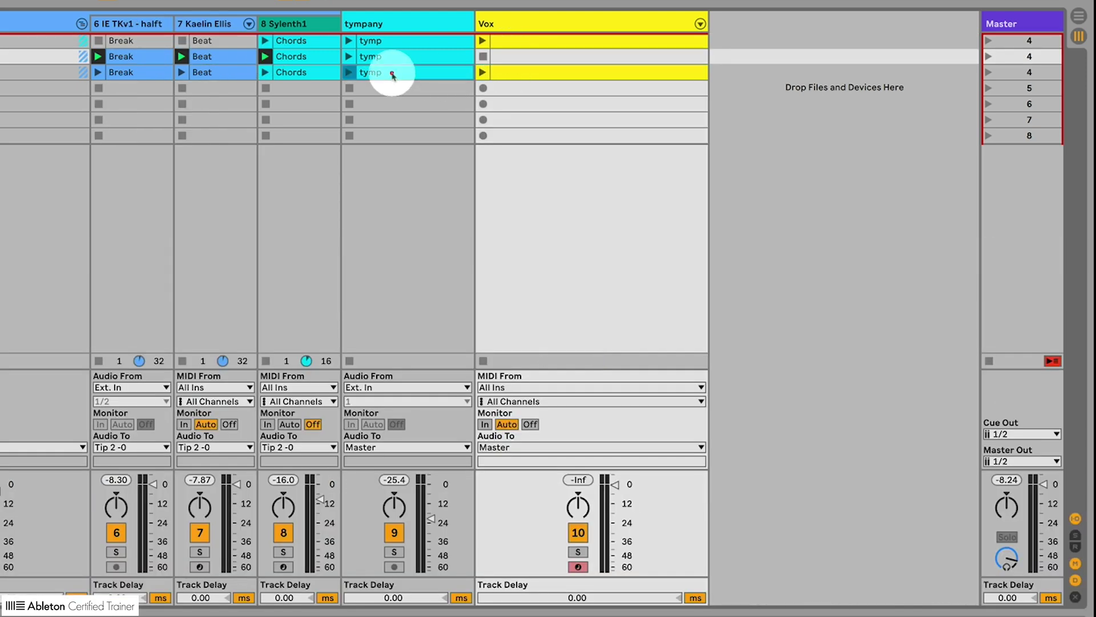
click(988, 41)
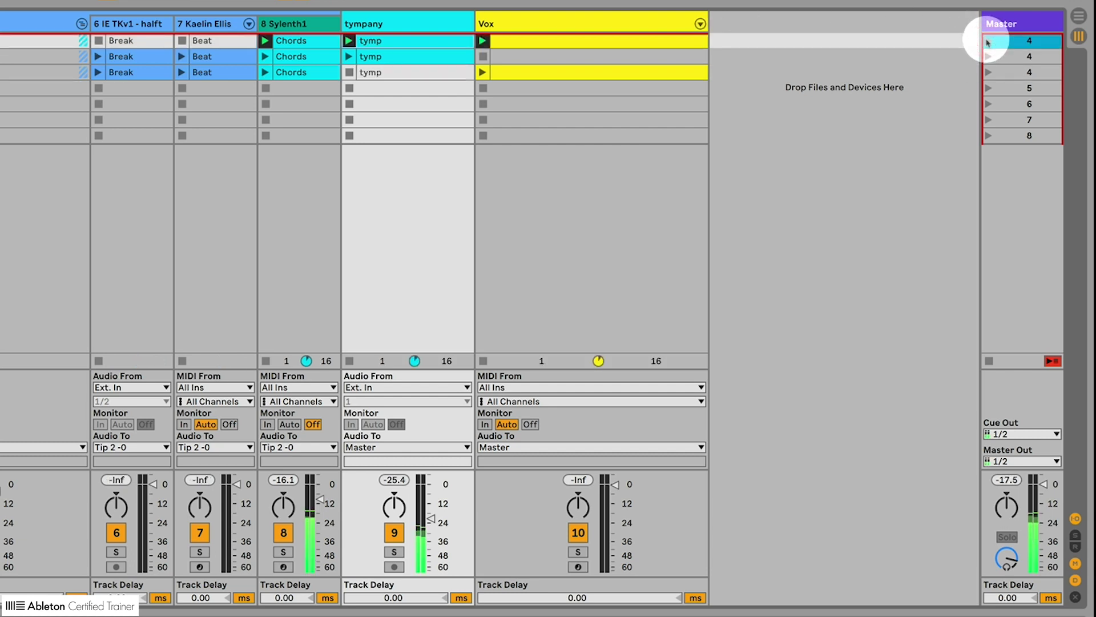
click(987, 57)
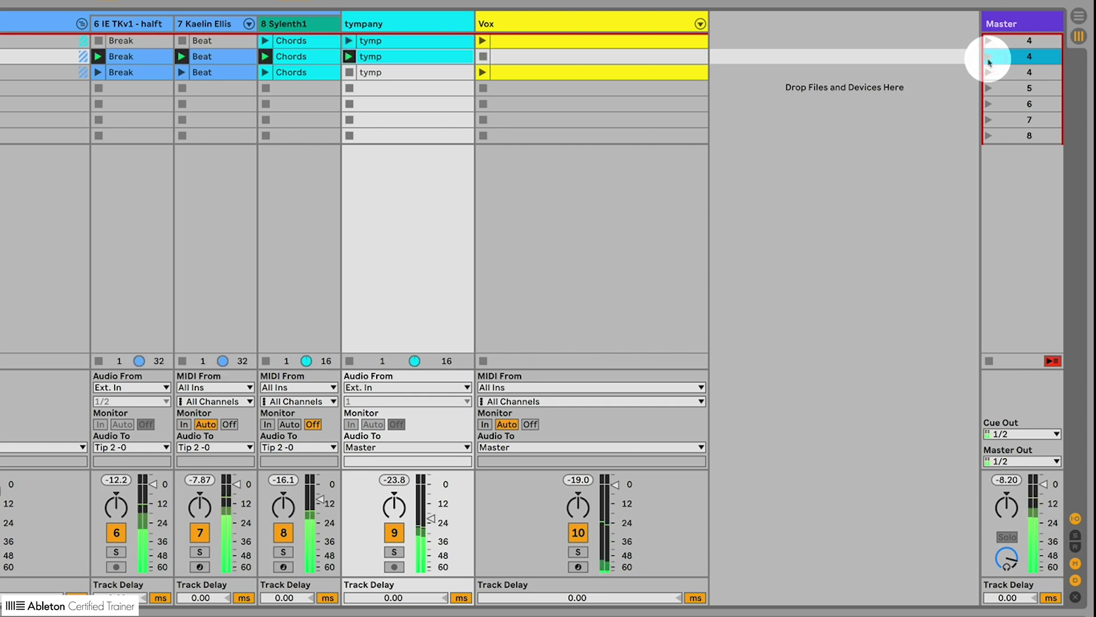
click(1012, 73)
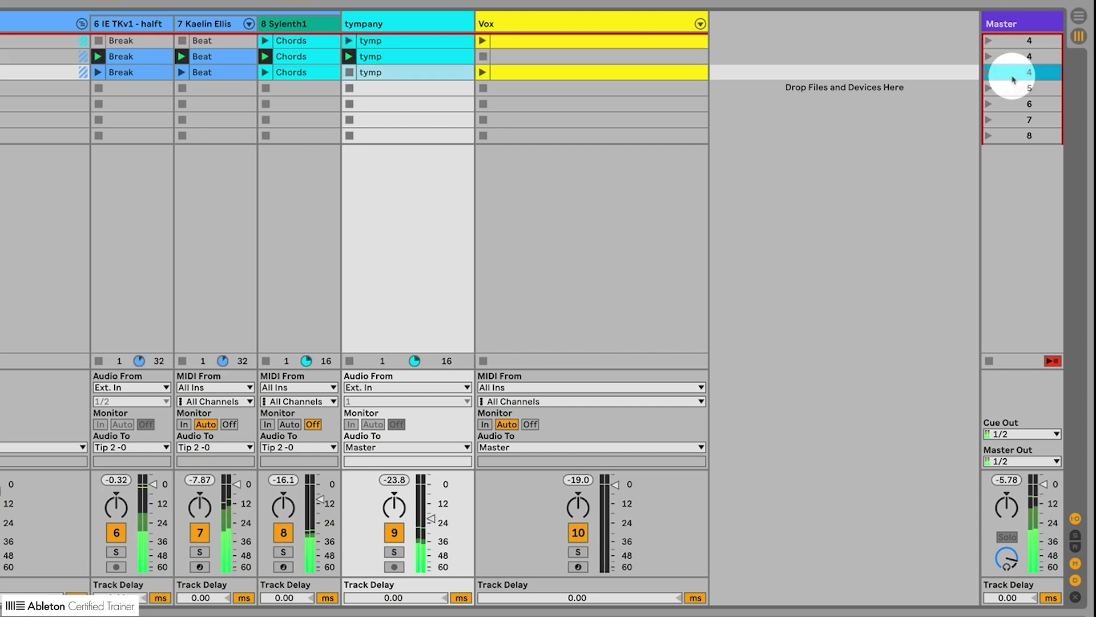
click(987, 74)
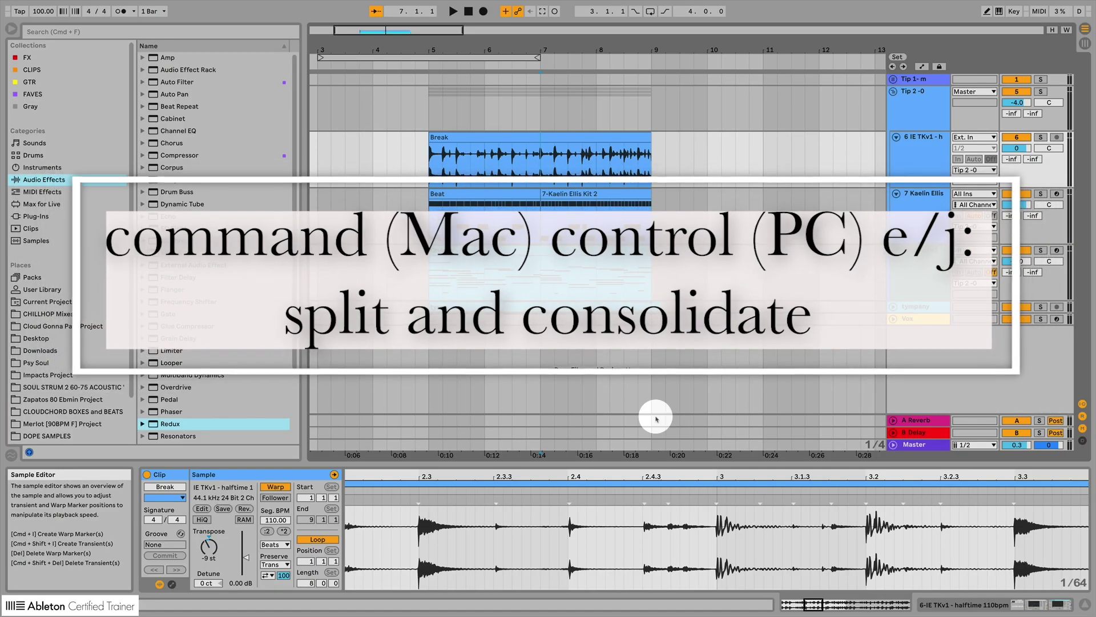
Select bars 5–7 of the Break clip, split it with Cmd+E, then reselect the first part
drag(535, 186, 433, 166)
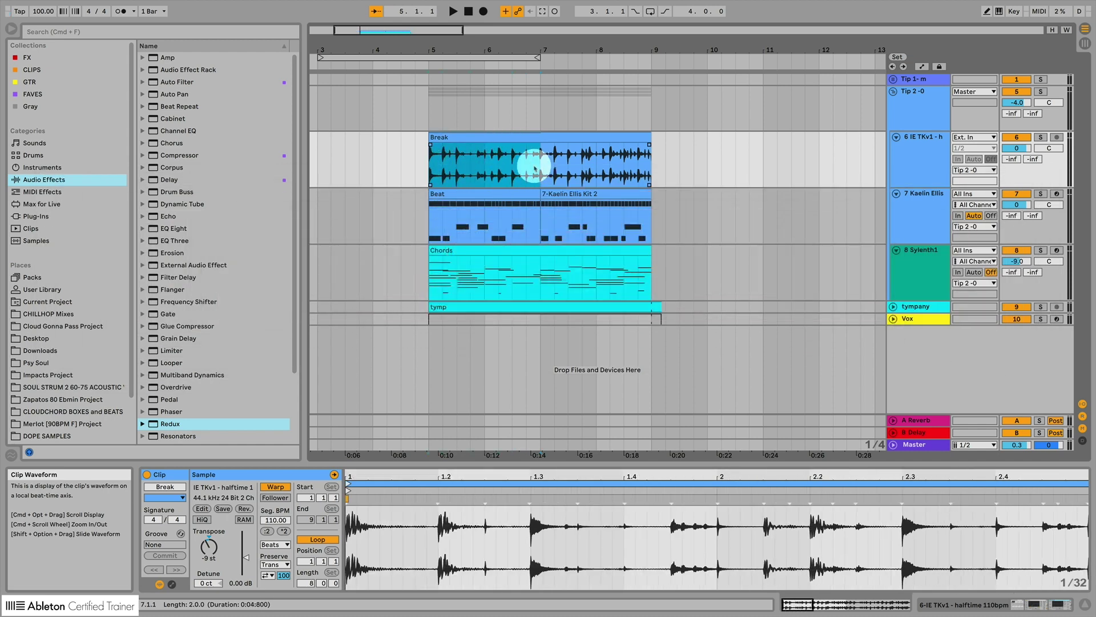
key(super)
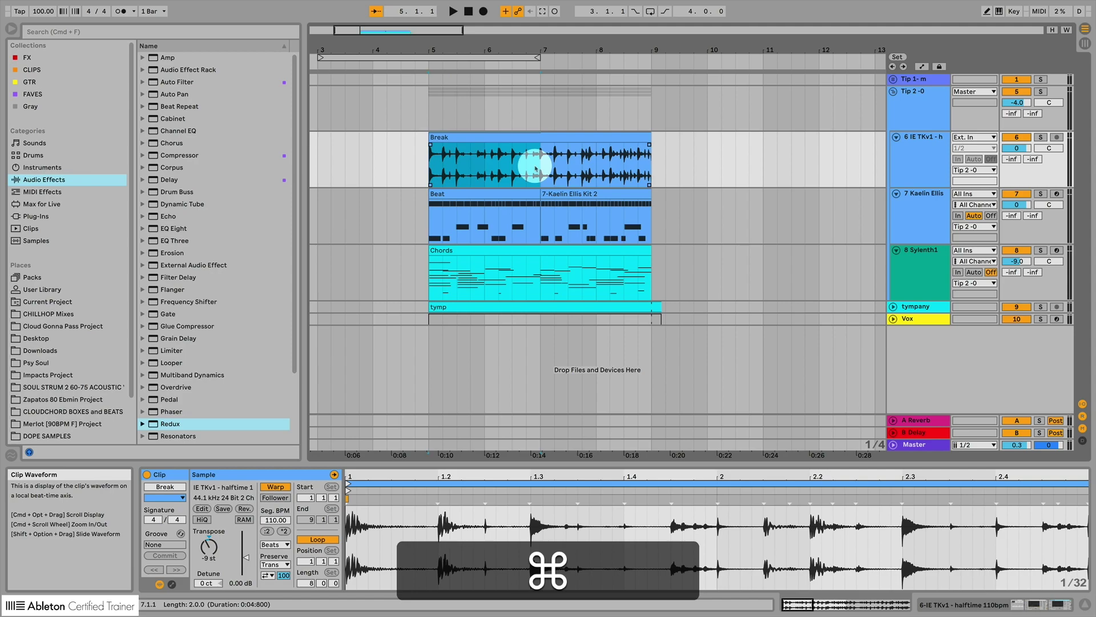
key(super+e)
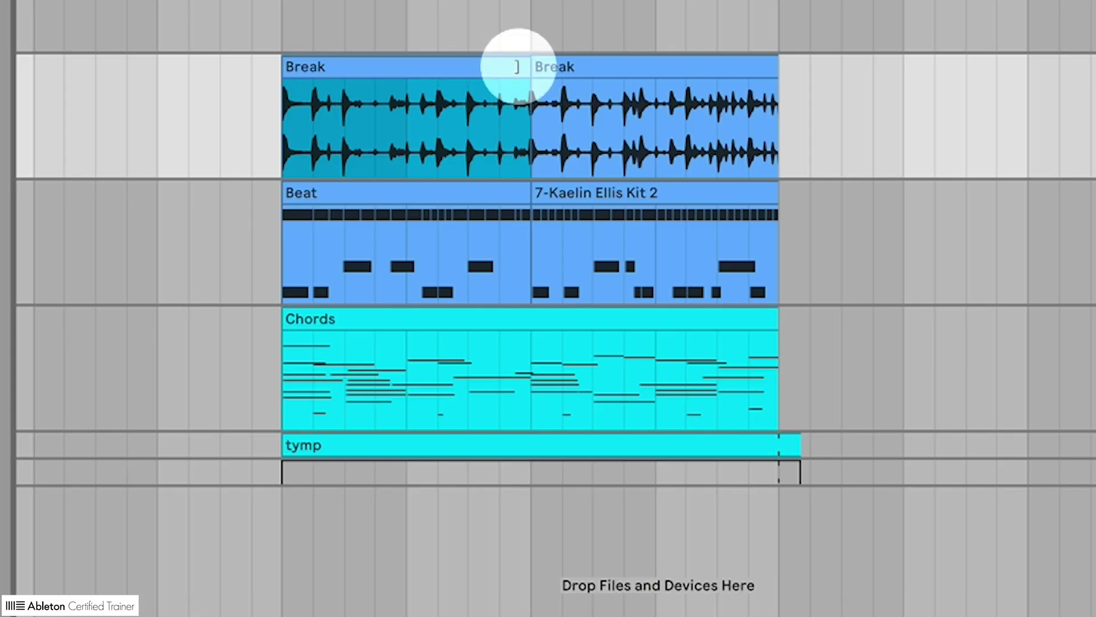
drag(548, 144, 586, 141)
drag(631, 75, 611, 65)
click(489, 69)
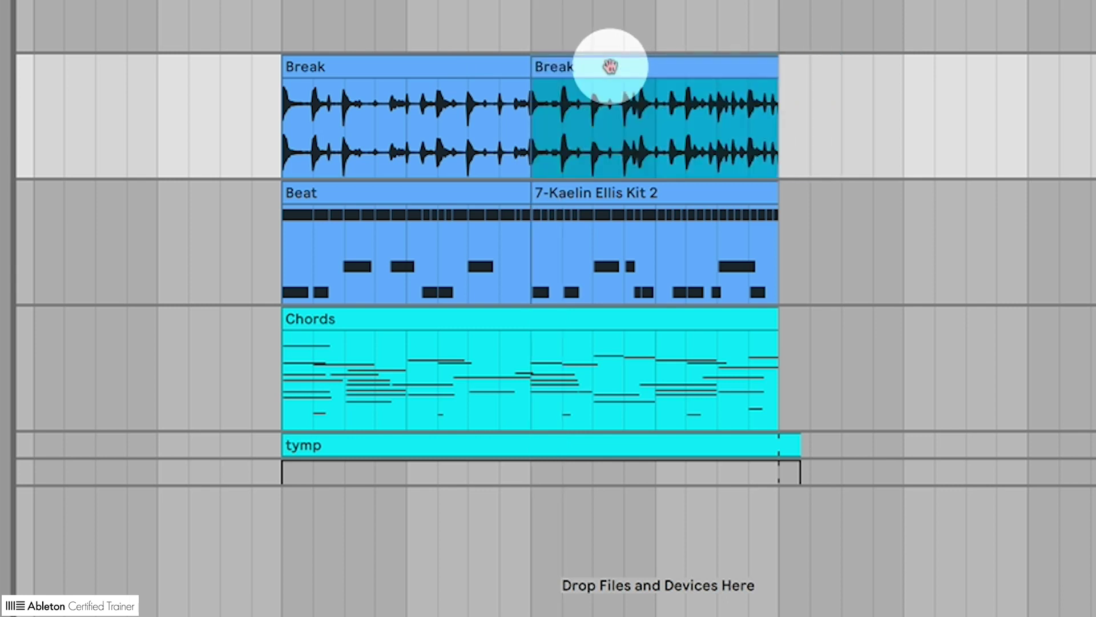
click(464, 67)
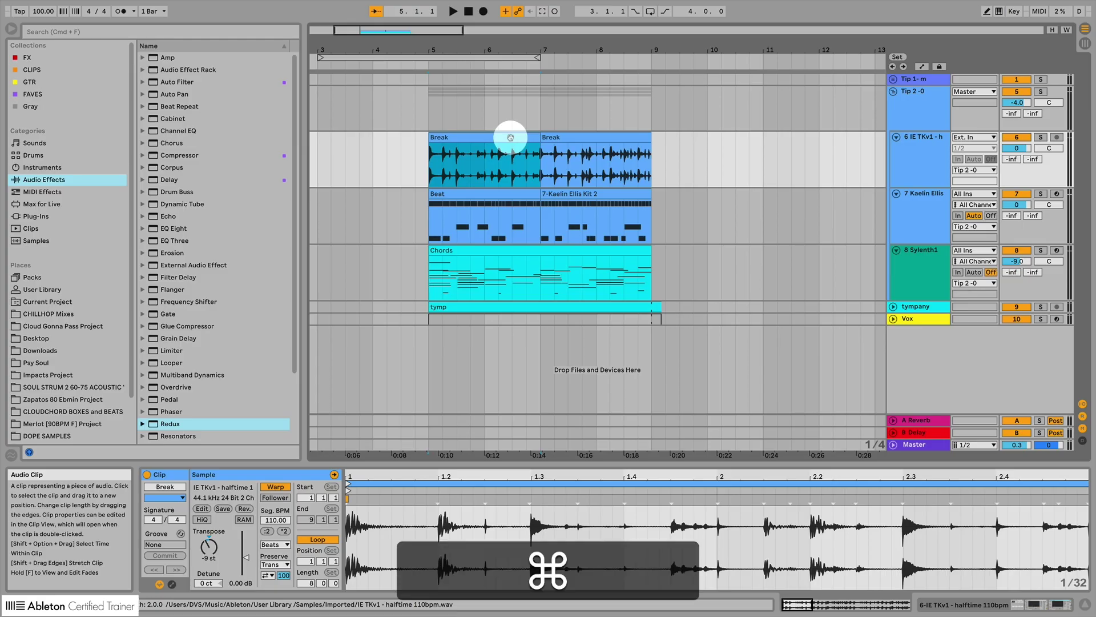
key(super+j)
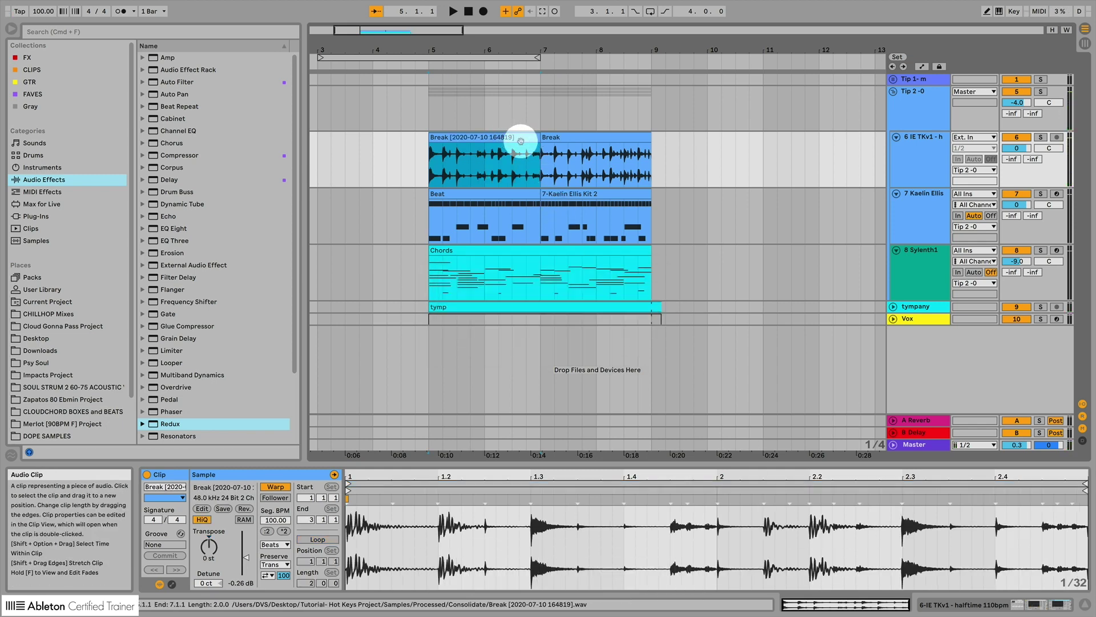
click(561, 137)
mouse_move(561, 137)
mouse_down()
mouse_move(606, 137)
mouse_move(561, 139)
mouse_up()
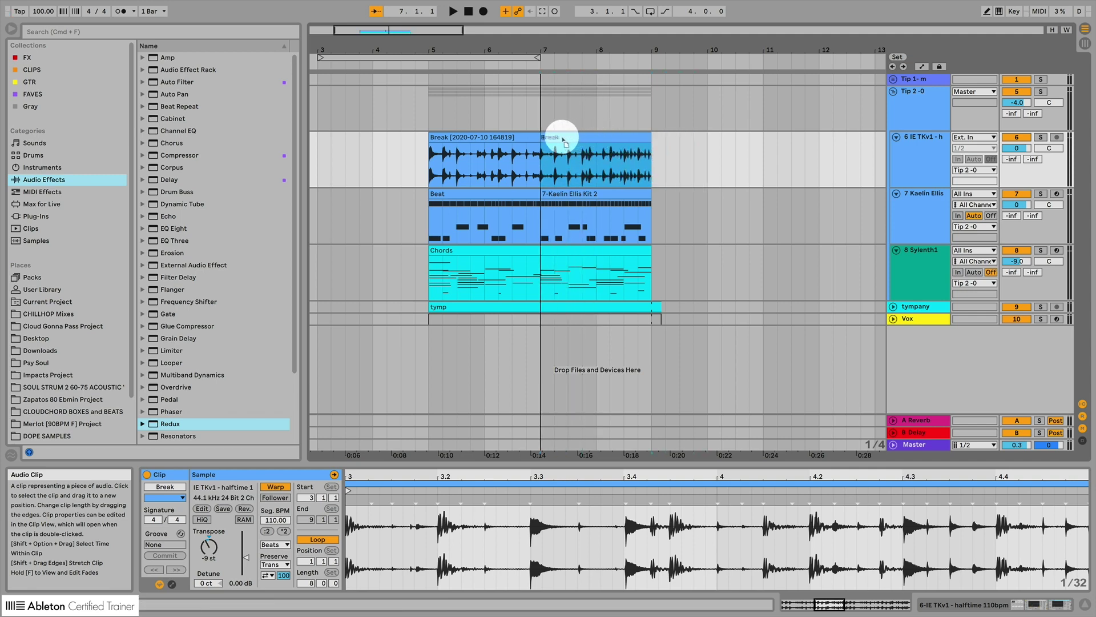
drag(529, 276, 430, 274)
Split the Chords clip at bar 7, consolidate its first half, and ungroup the Tip 2-0 group
key(super+e)
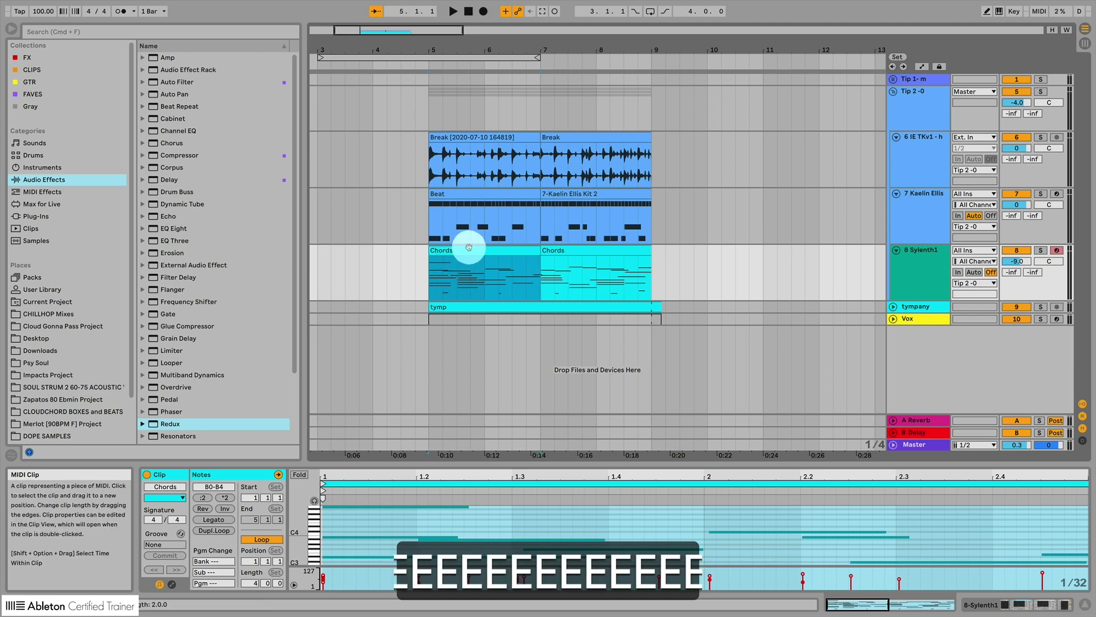
key(super+j)
click(469, 247)
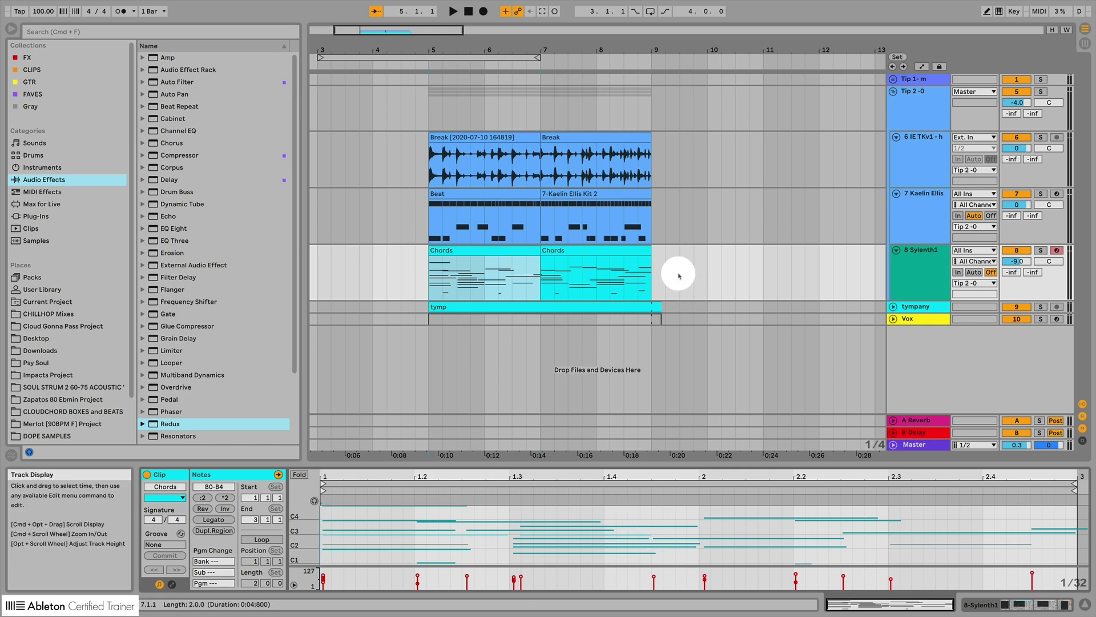
scroll(658, 248, left, 1)
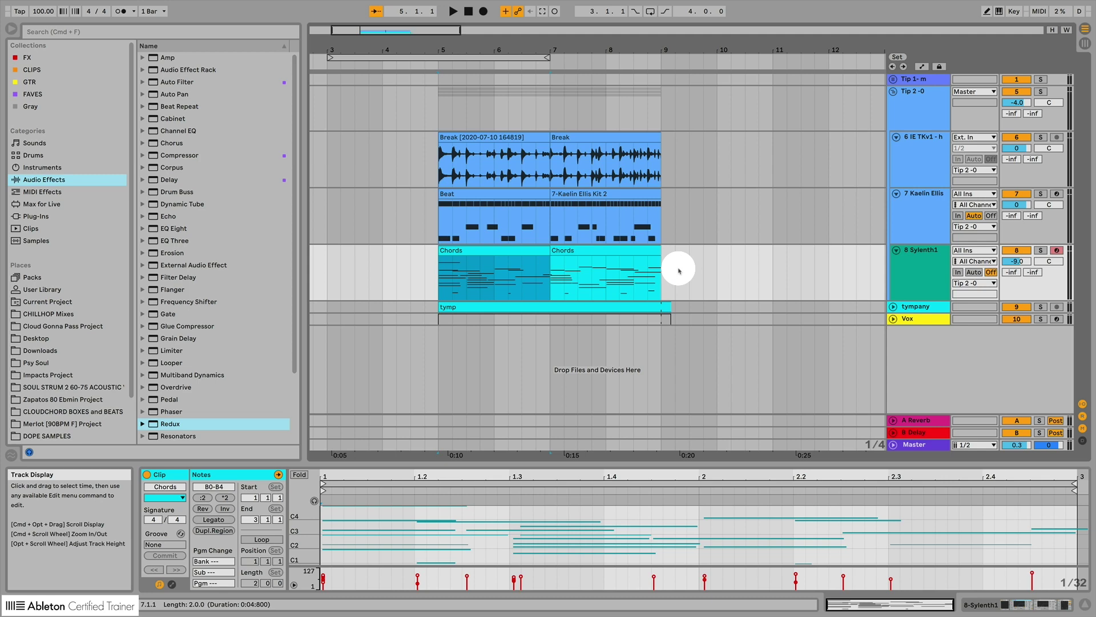
key(super+shift+g)
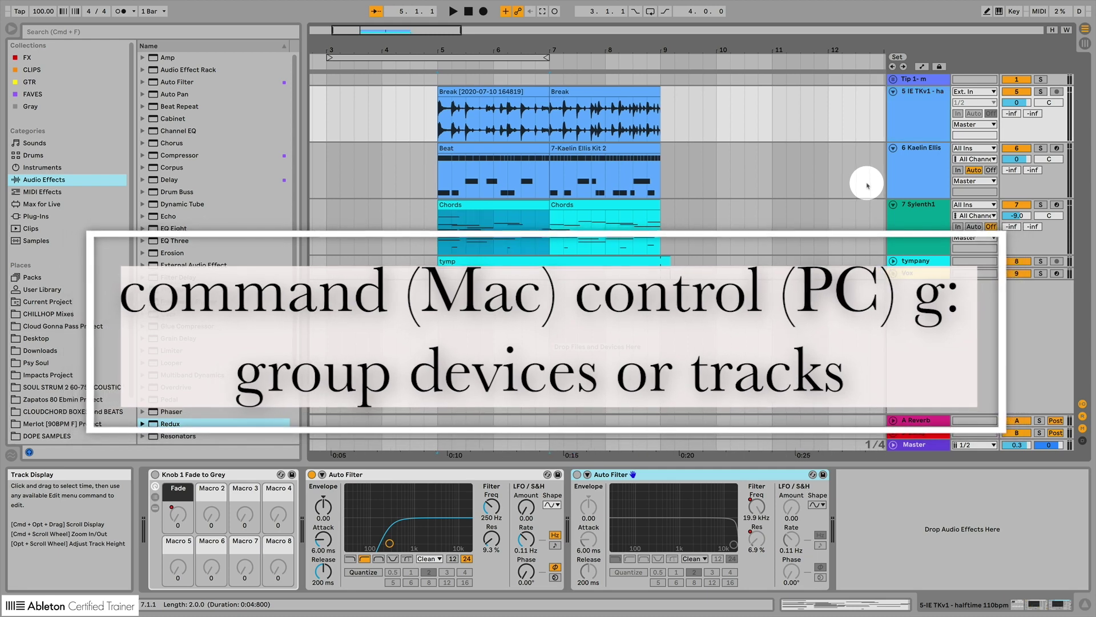
Group tracks 5–7 into 5 Group and load Drum Buss onto the group track
click(914, 227)
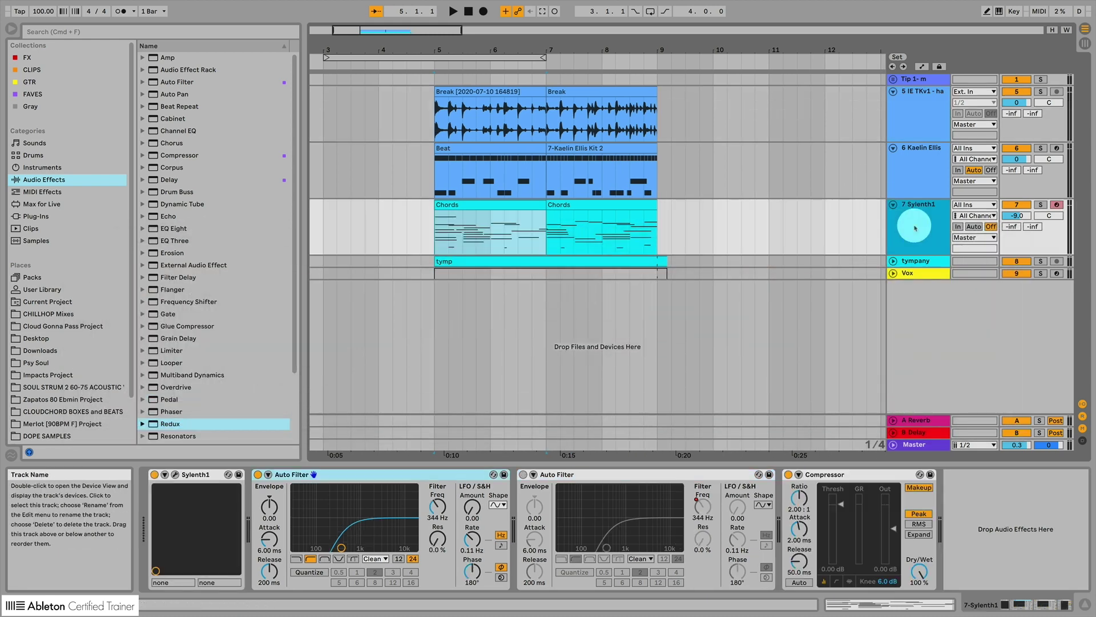
shift+click(921, 114)
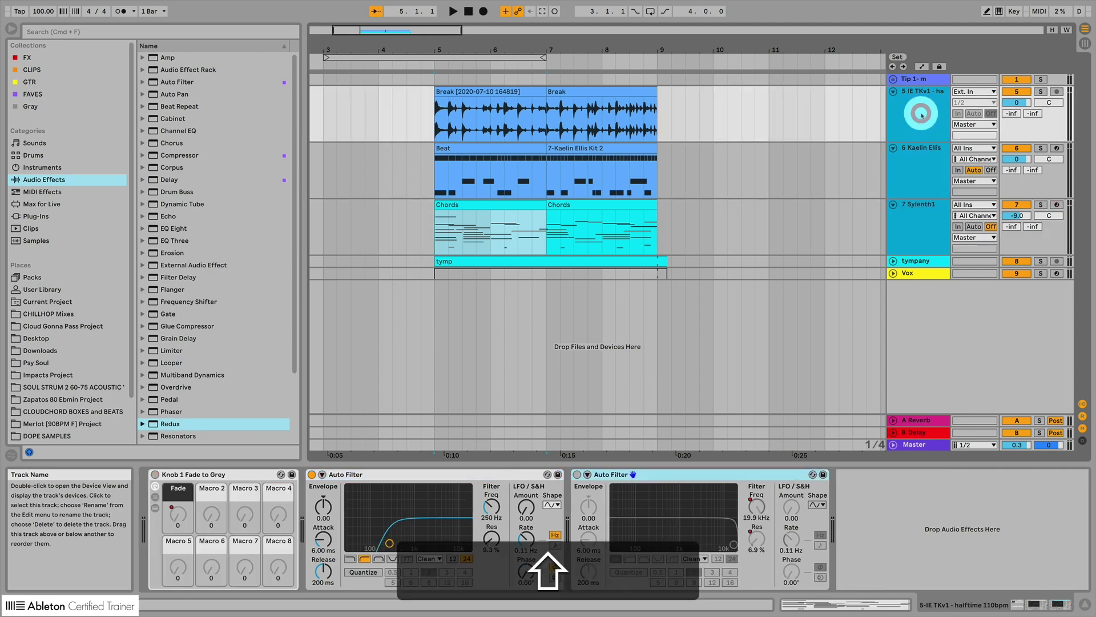
key(super+g)
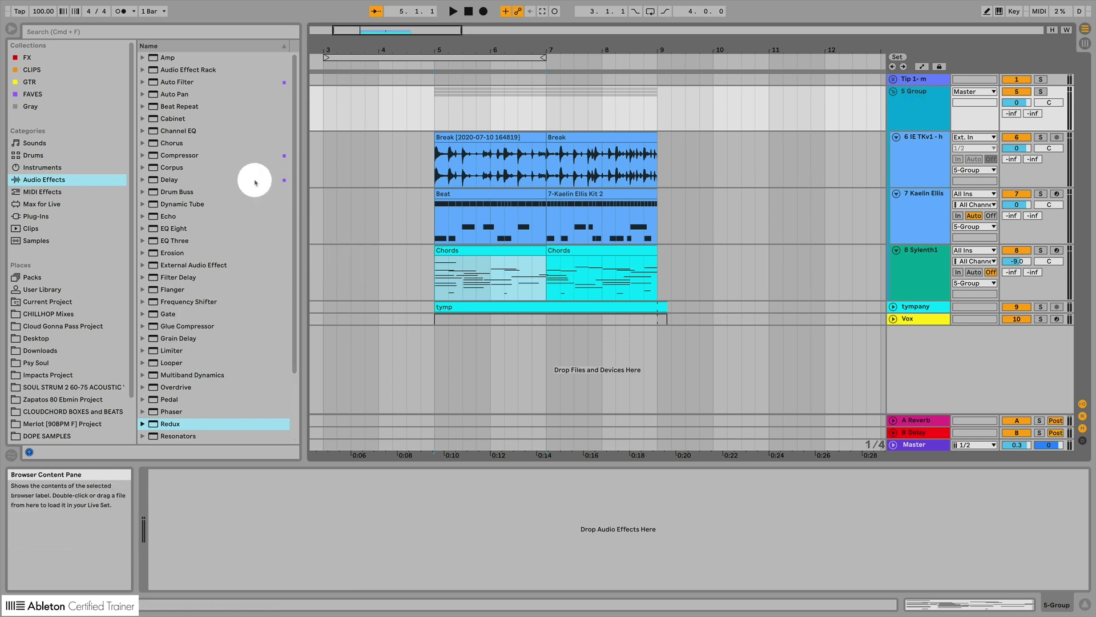
double_click(172, 192)
key(space)
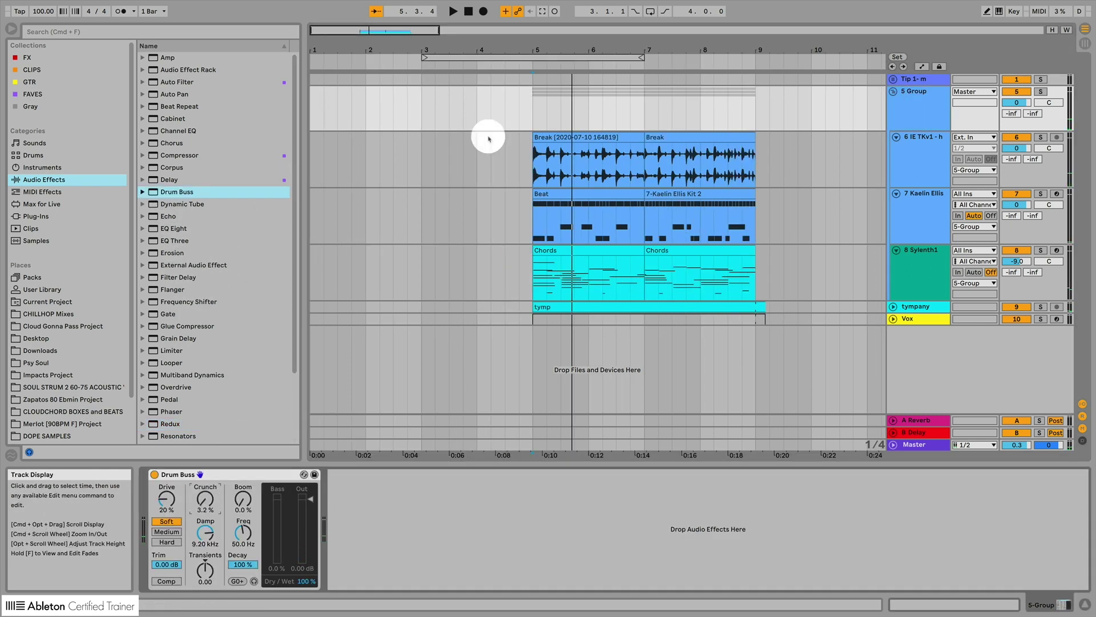
click(531, 113)
key(space)
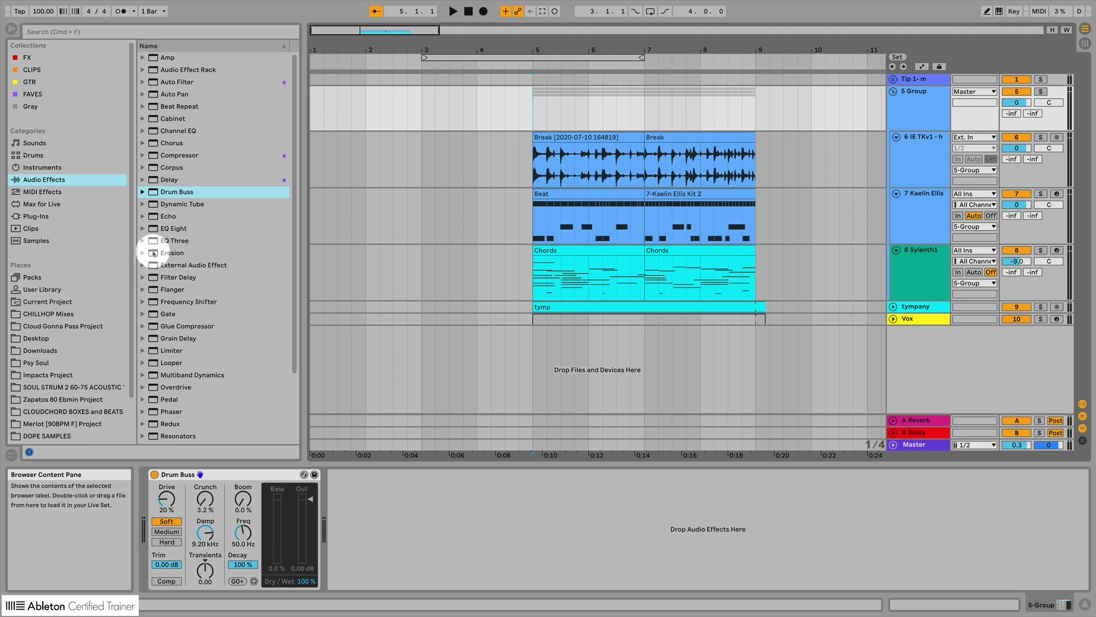
Add a low-pass Auto Filter to 5 Group, switch Drum Buss off, and lower the cutoff to 938 Hz
drag(152, 81, 445, 528)
click(153, 475)
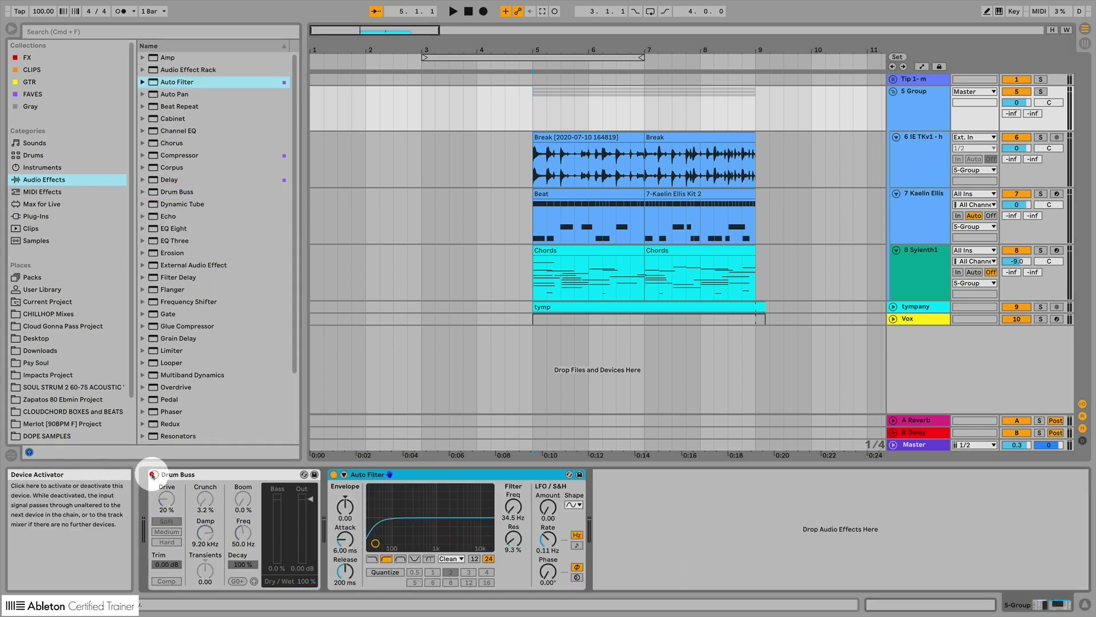
click(372, 559)
drag(375, 543, 376, 543)
key(space)
drag(478, 545, 435, 542)
key(space)
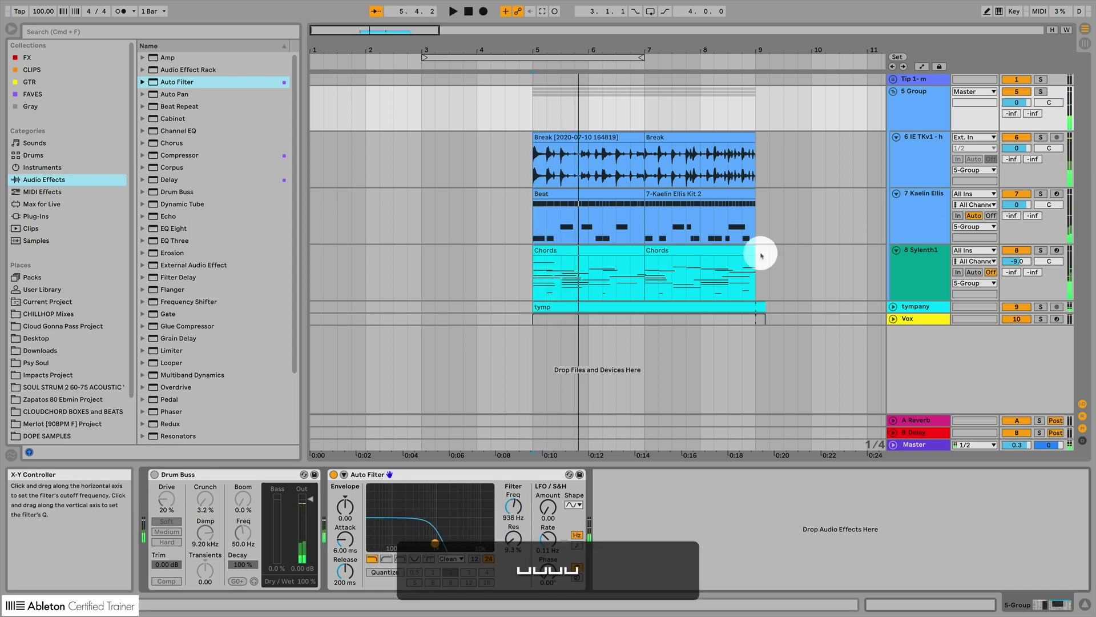
Select the chords track's devices from Sylenth1 through the Compressor and group them into an Instrument Rack
click(914, 266)
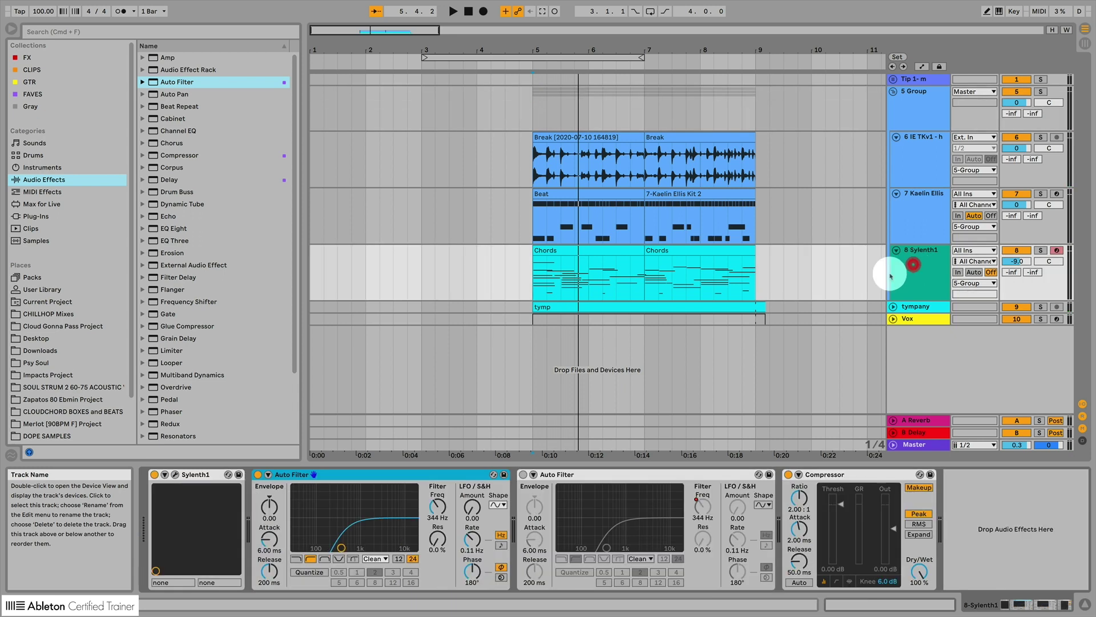
click(193, 474)
shift+click(834, 474)
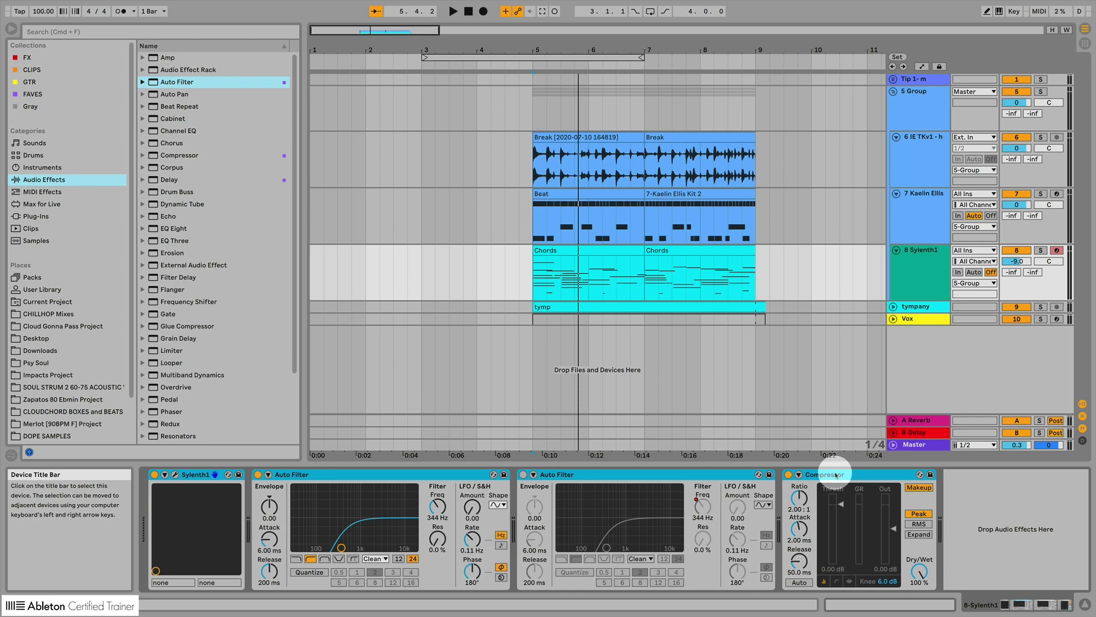
key(super)
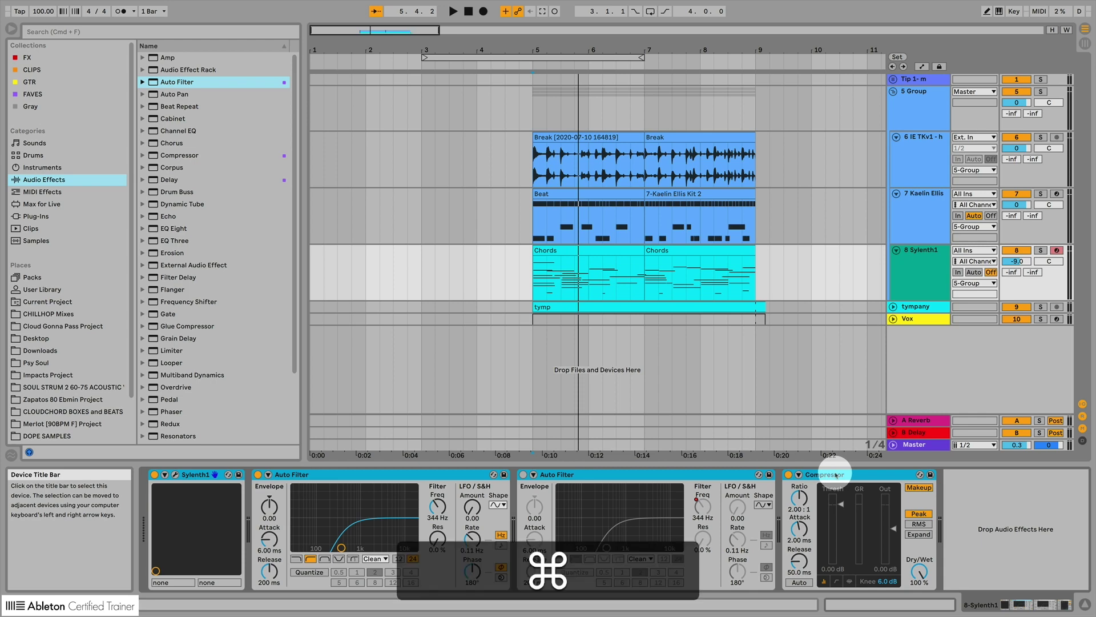
key(super+g)
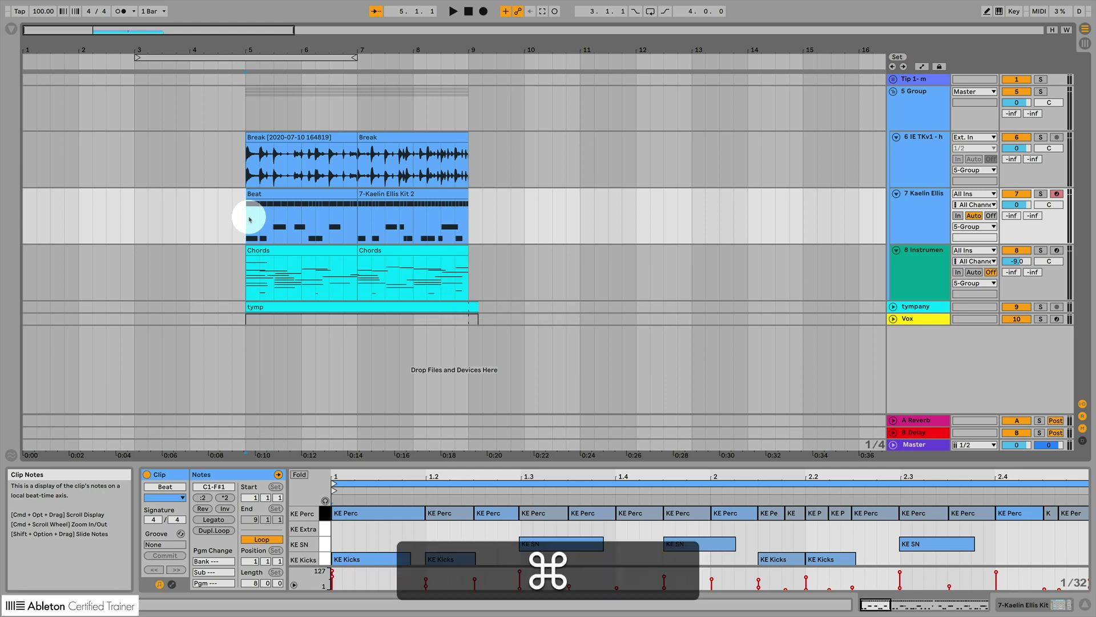
key(super+f)
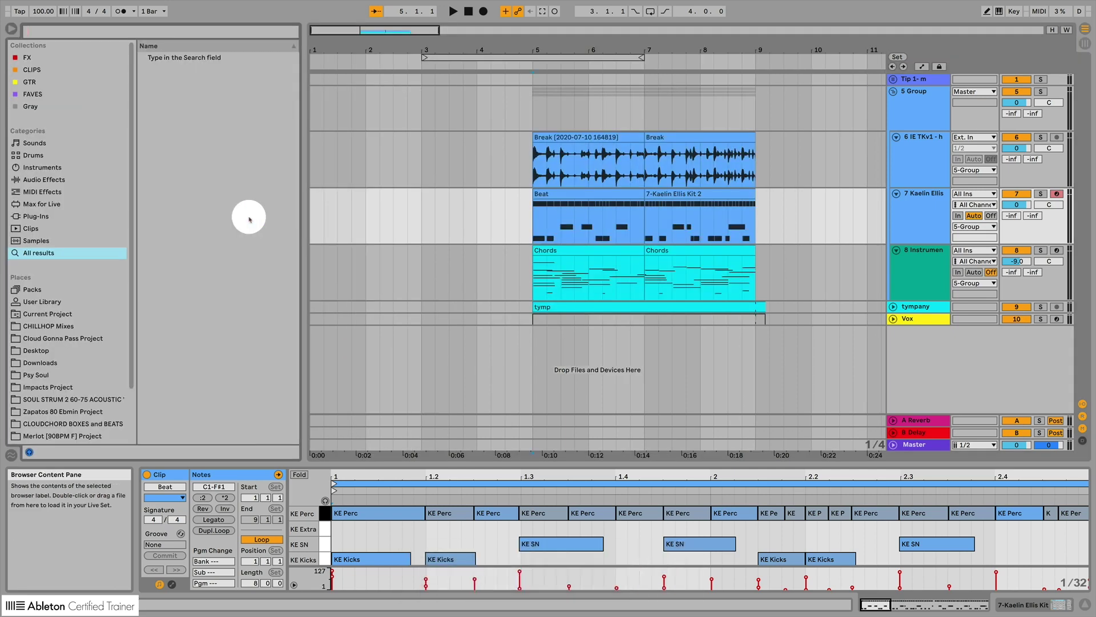
Search the browser for 'waveta', then clear it and search 'massive'; finally show all plug-in windows
text(waveta)
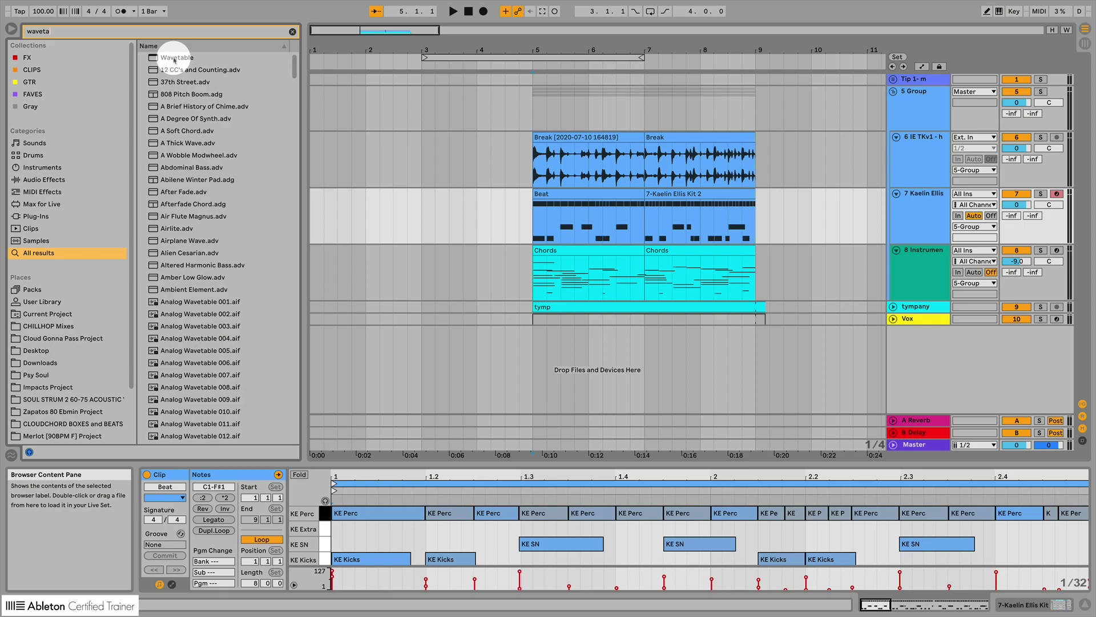
key(Return)
key(Escape)
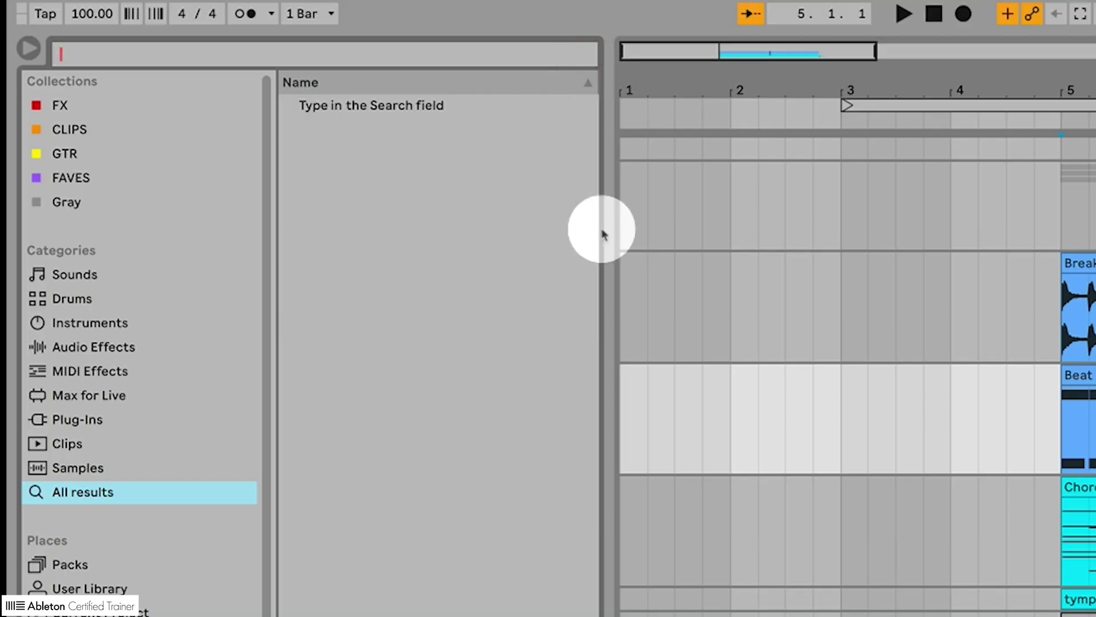
text(massive)
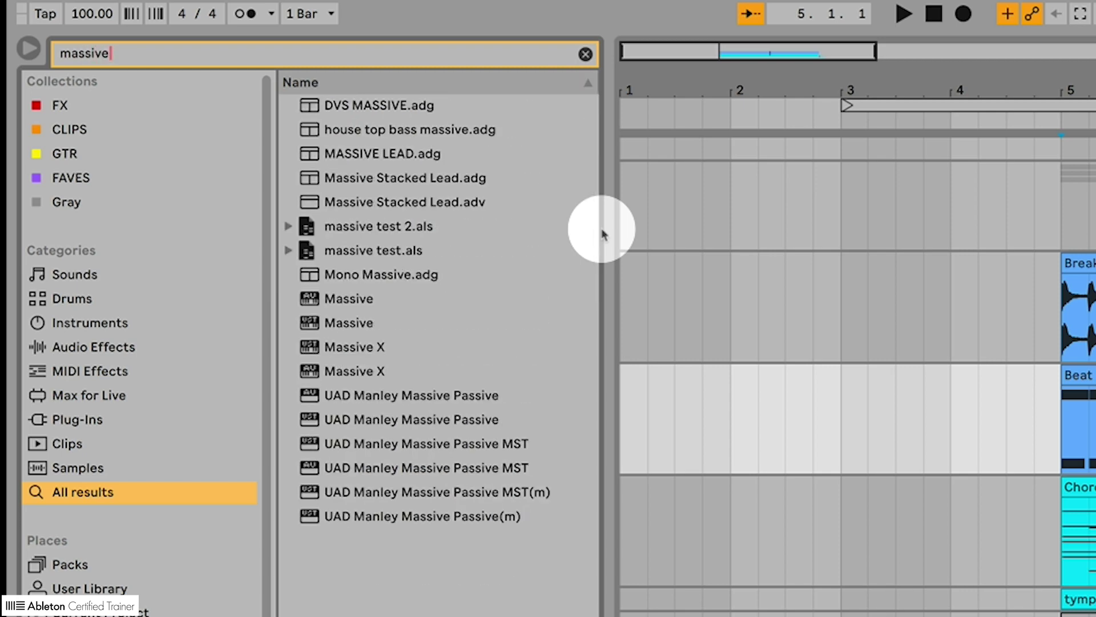
key(super+alt+p)
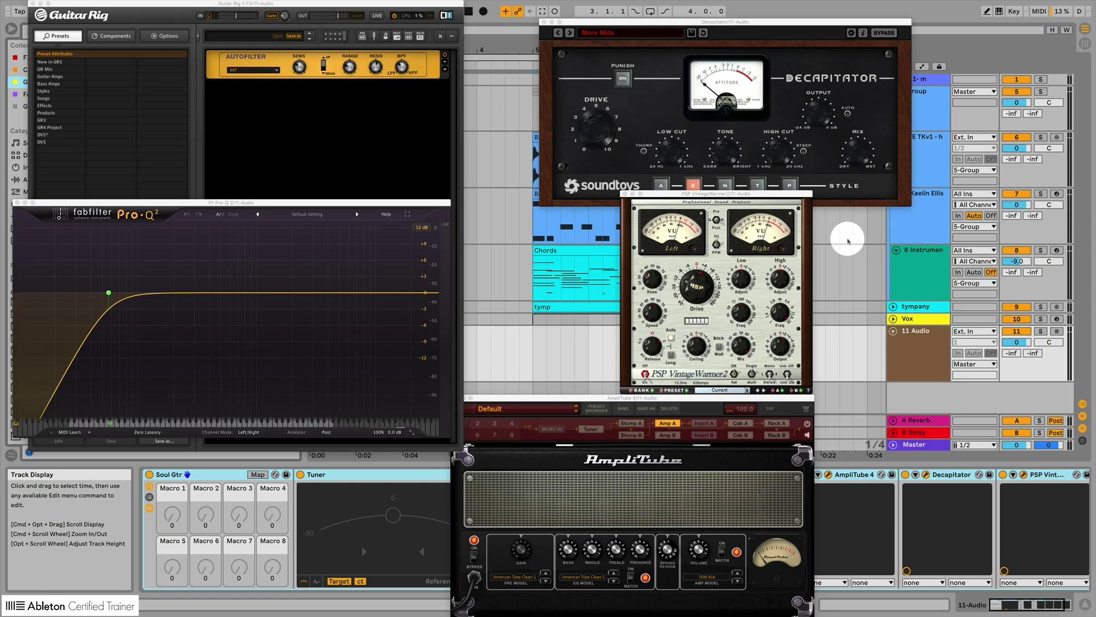
Hide all floating plug-in windows with Cmd+Alt+P, revealing the Soul Gtr device chain
key(super+alt+p)
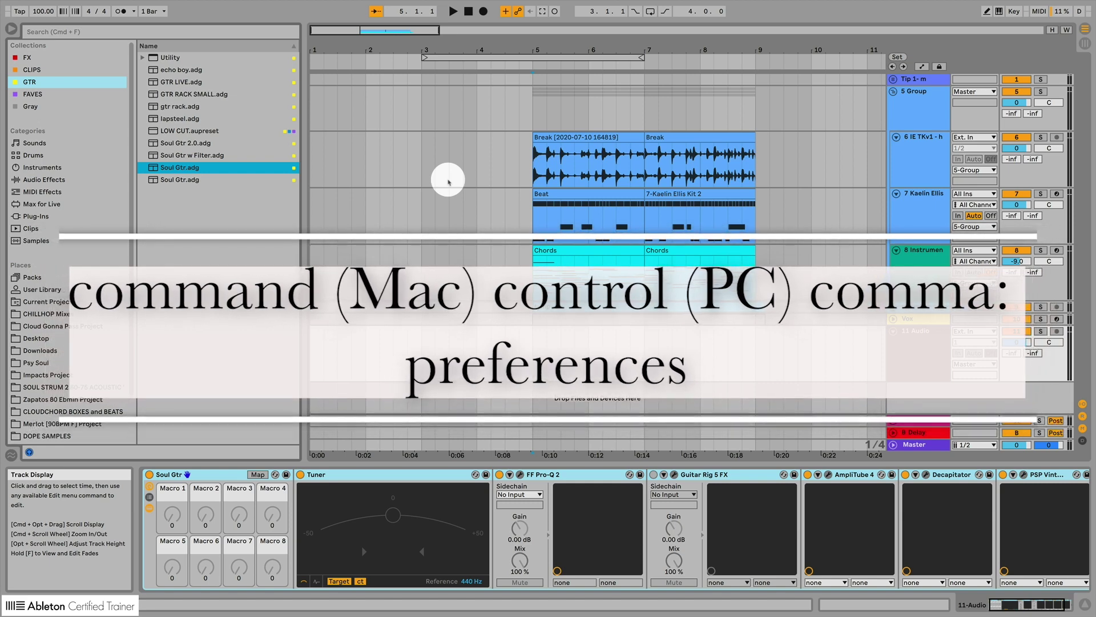
key(super)
key(super+comma)
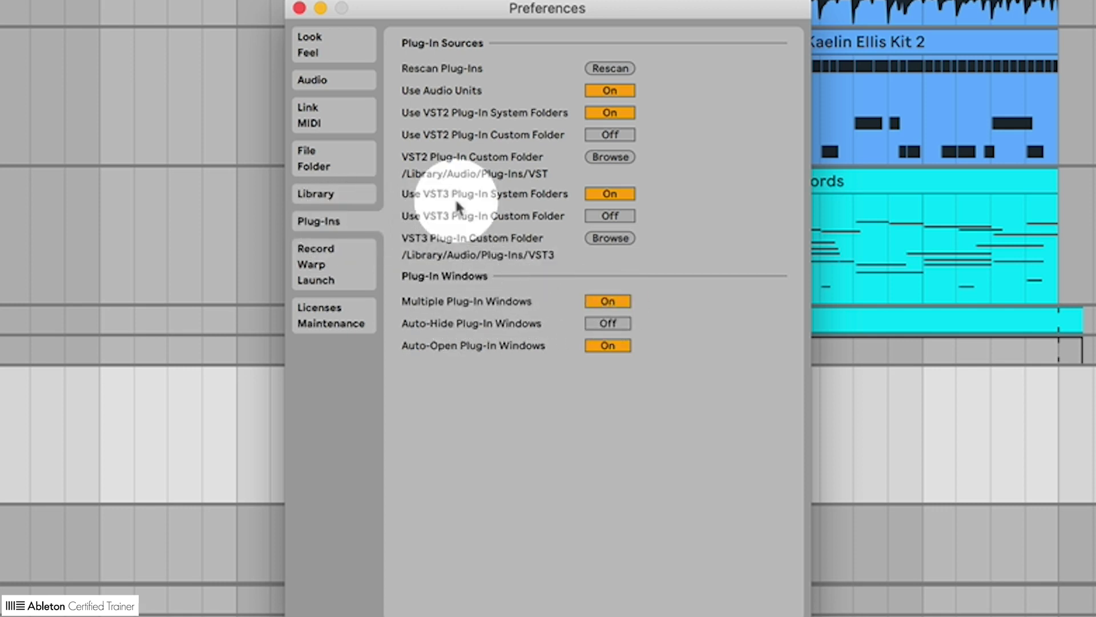
click(299, 9)
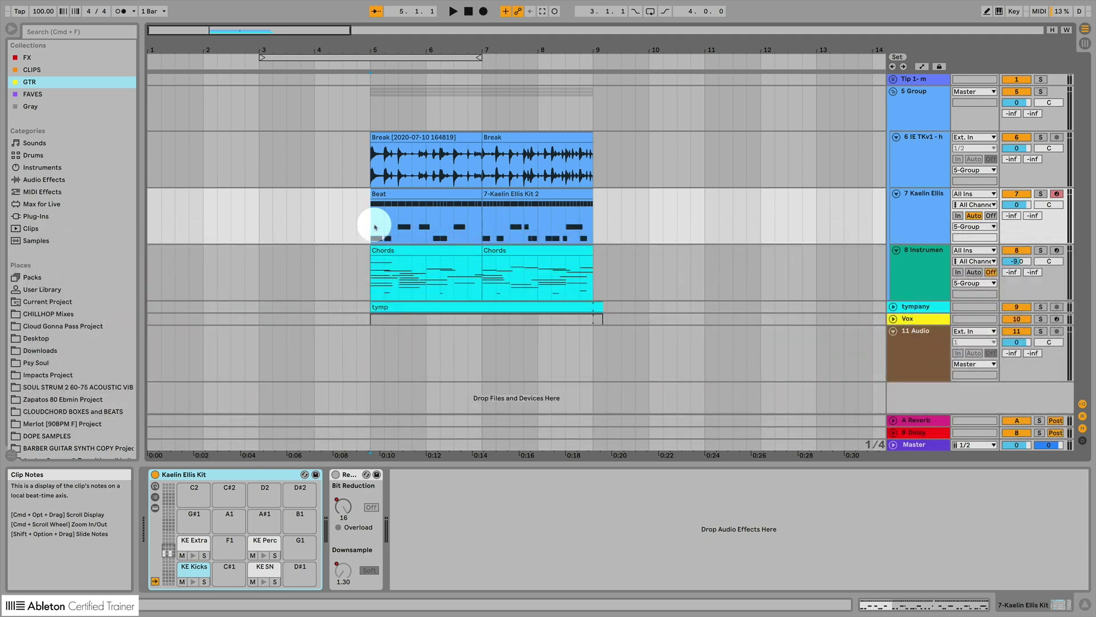
In Key Map mode, bind computer key 7 to track 7's Track Activator and test it
key(super+k)
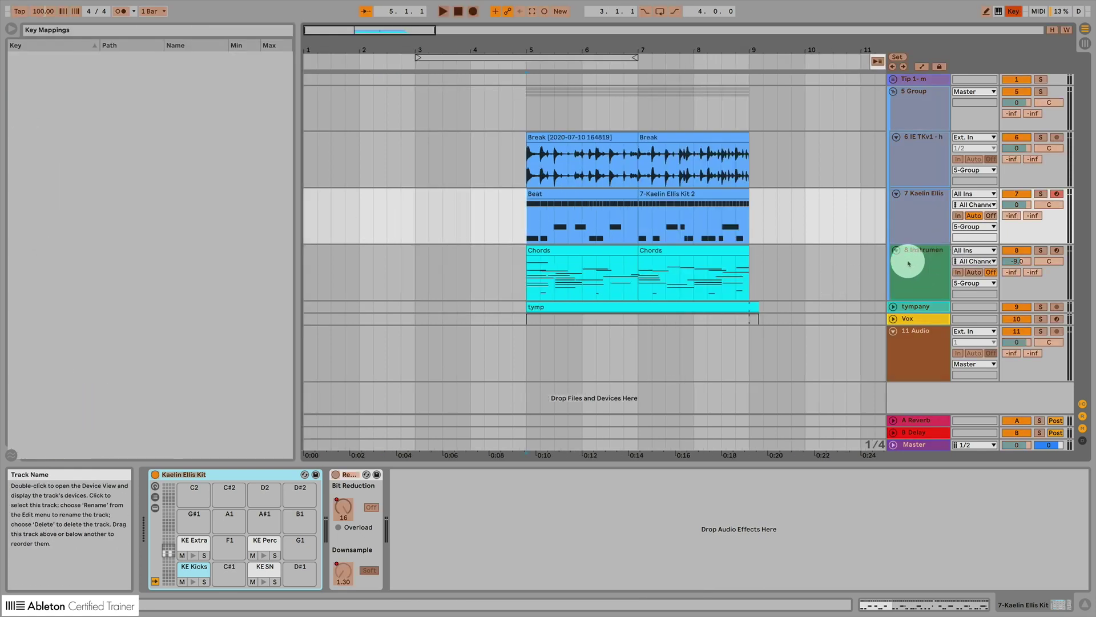
click(1009, 250)
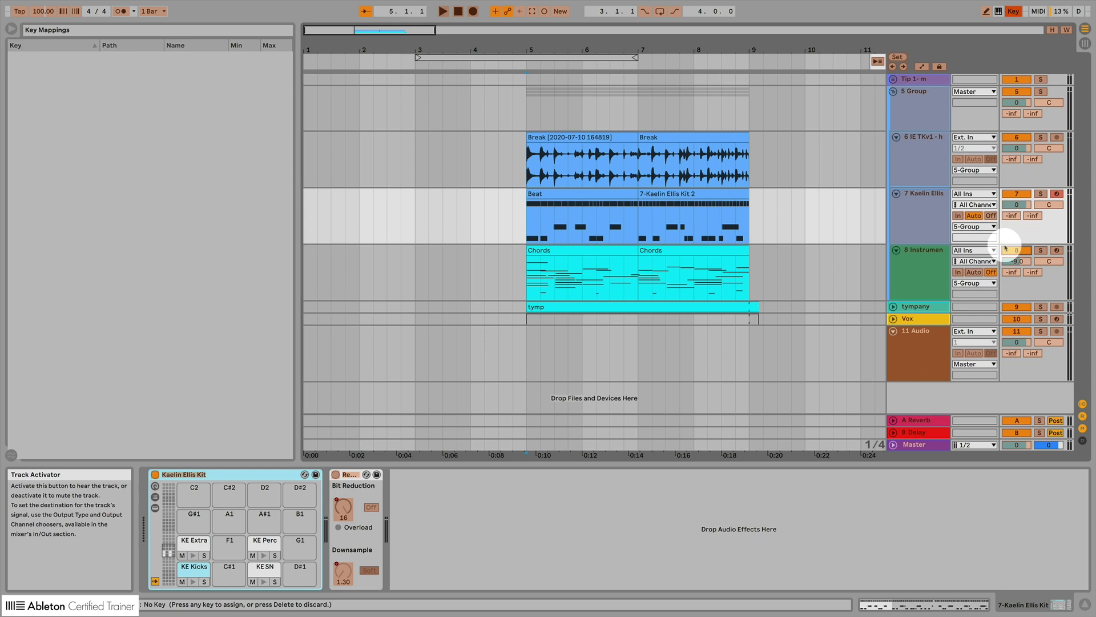
click(1014, 194)
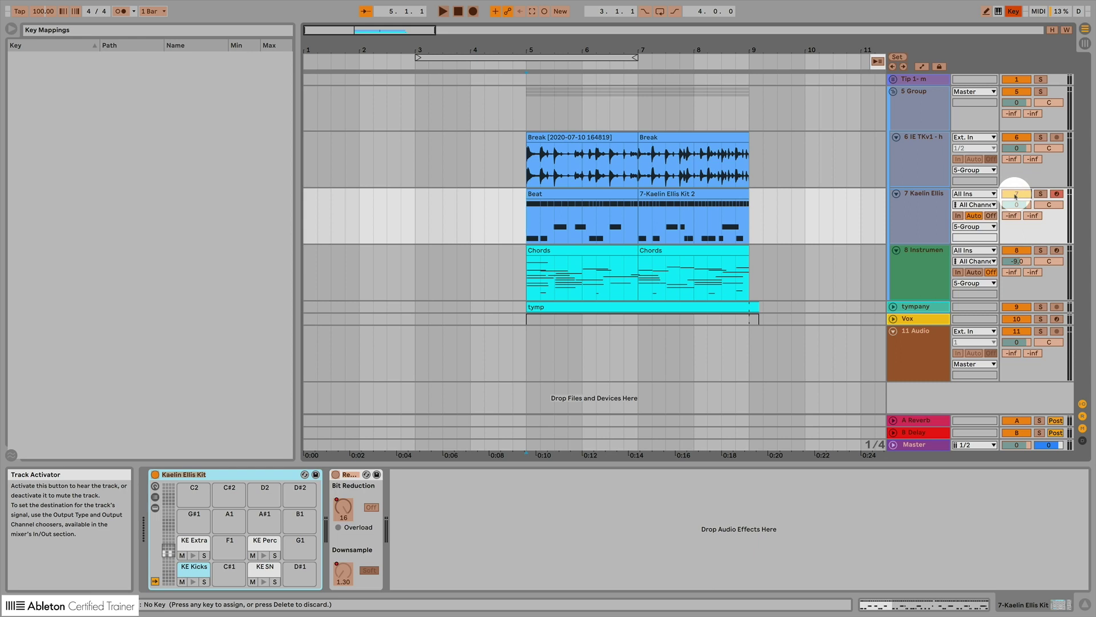
key(7)
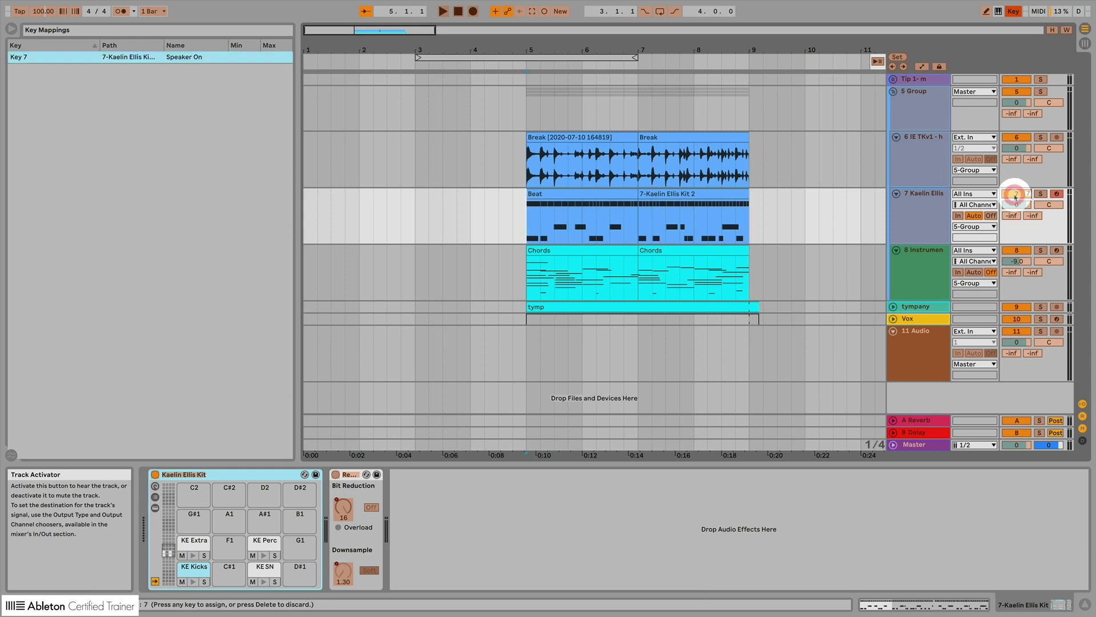
key(super+k)
key(7)
key(7)
key(7)
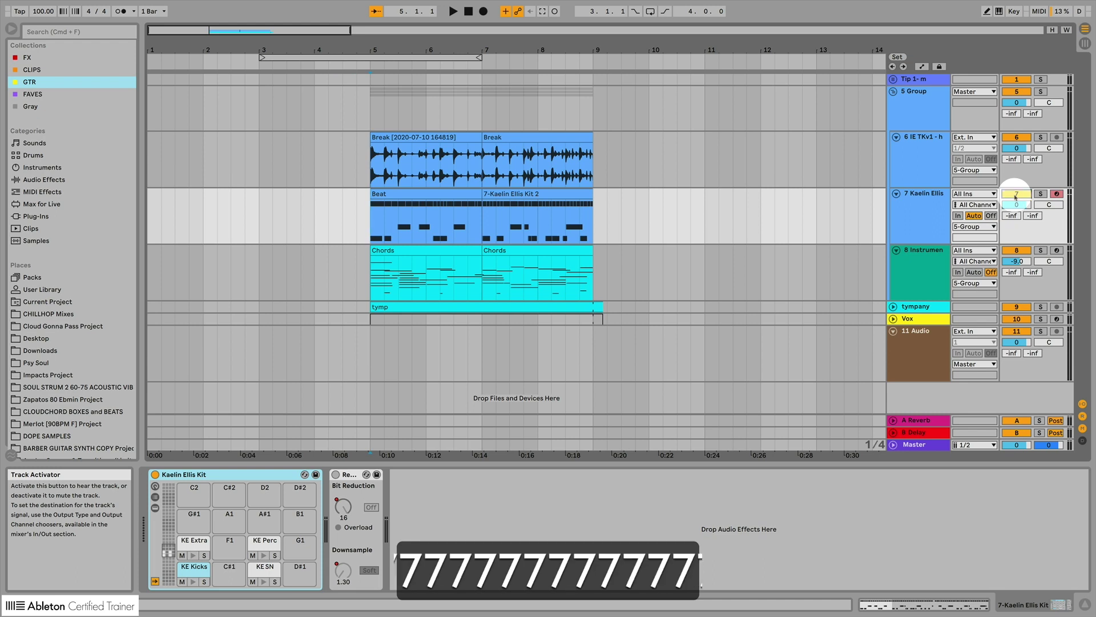
key(super+k)
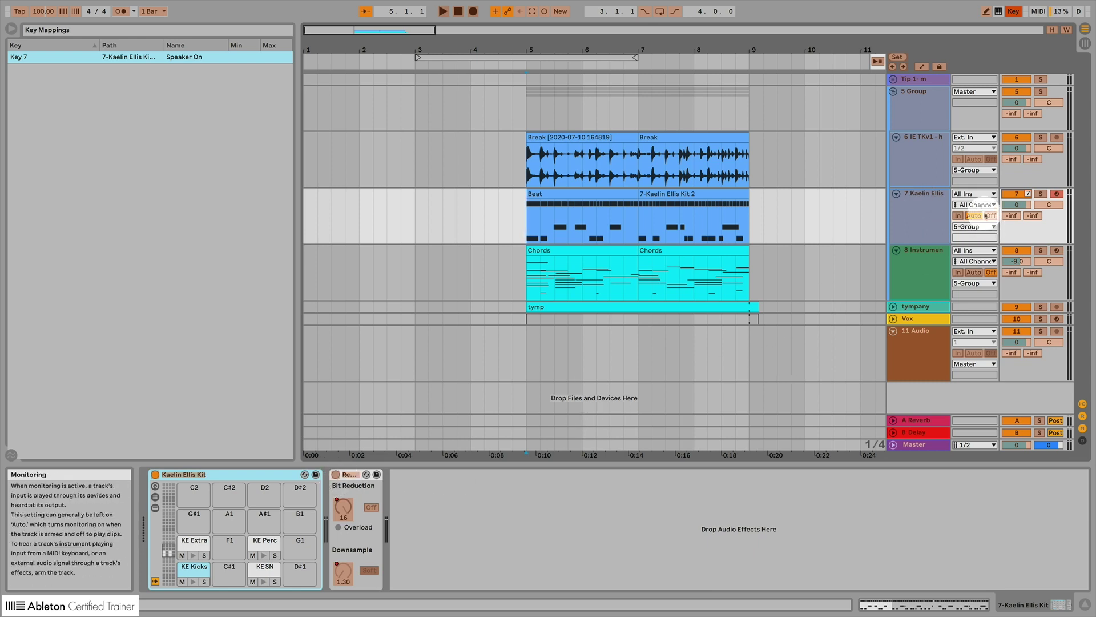
In MIDI Map mode, assign controller CC 12 to the bit-reduction effect's Bit Depth knob
key(super+k)
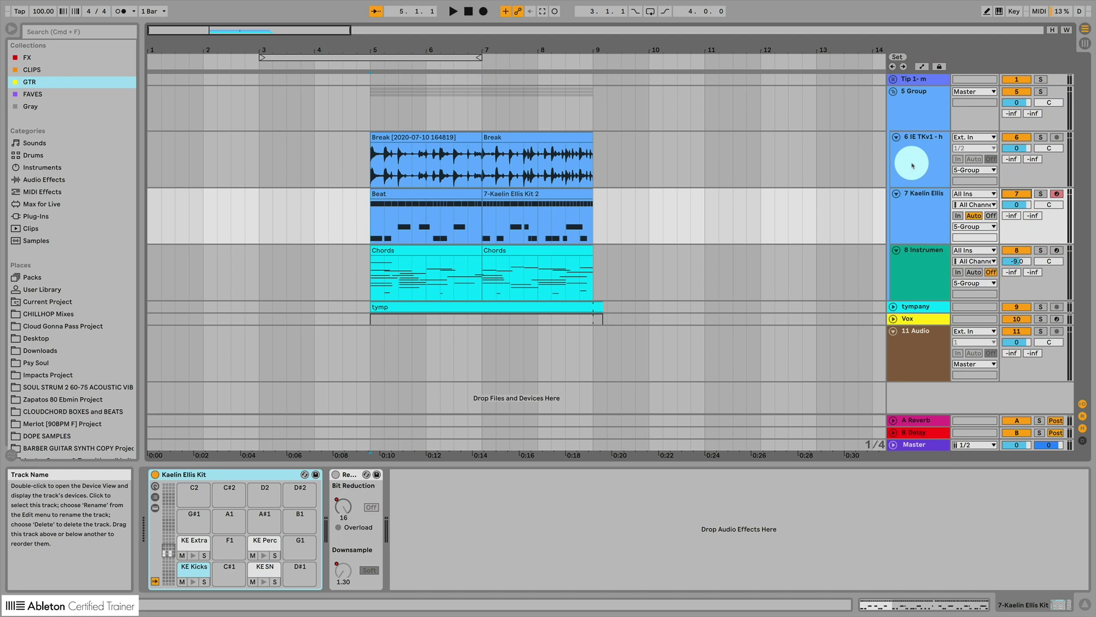
key(super+m)
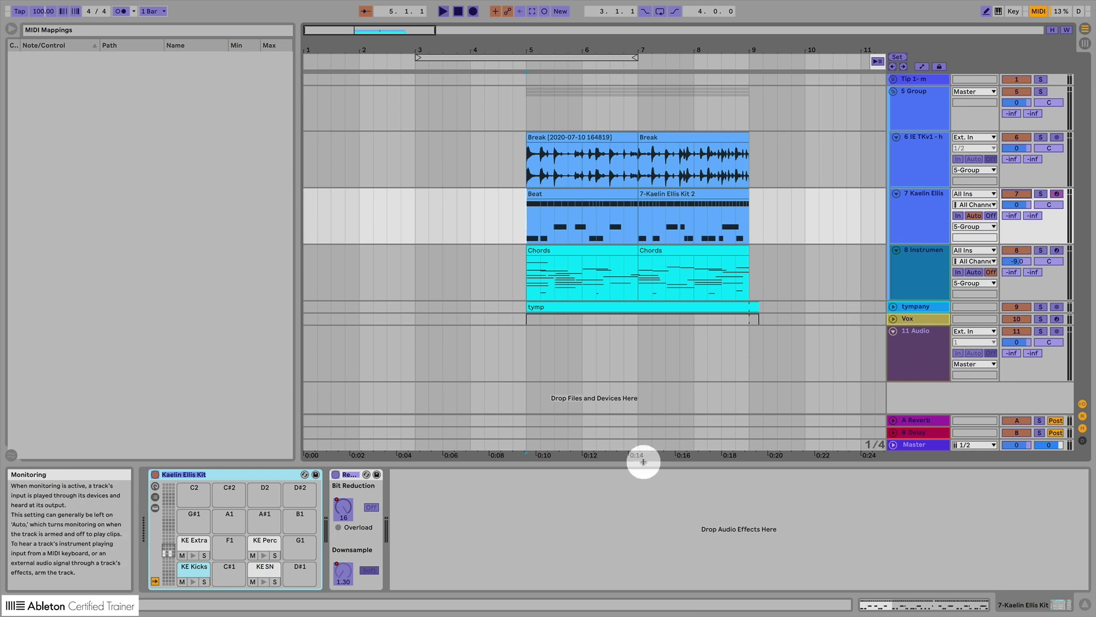
click(342, 507)
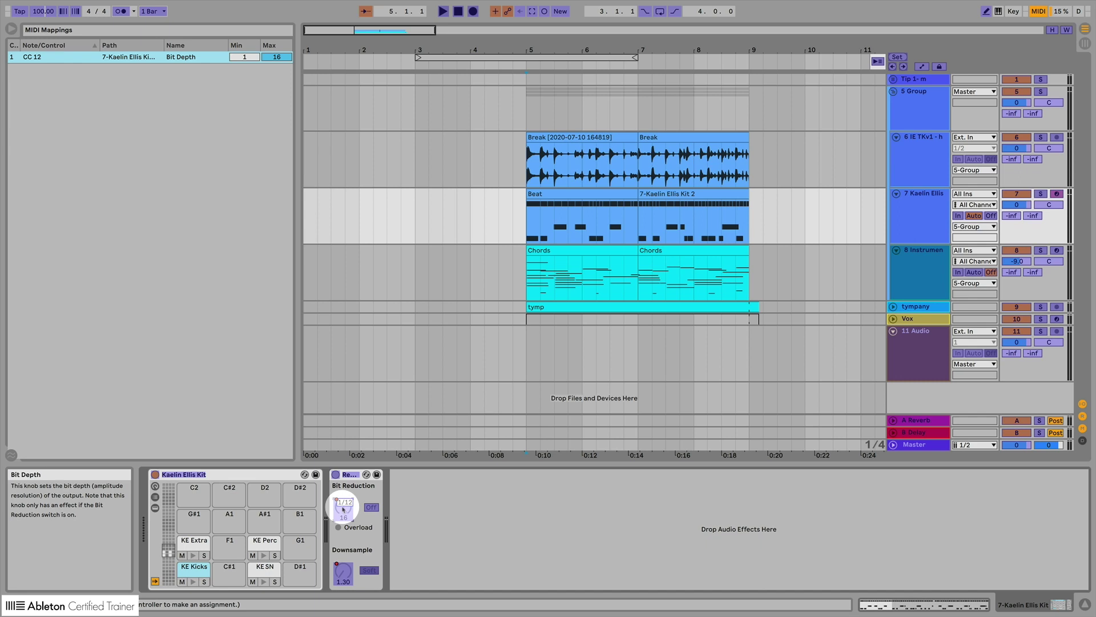
key(super+m)
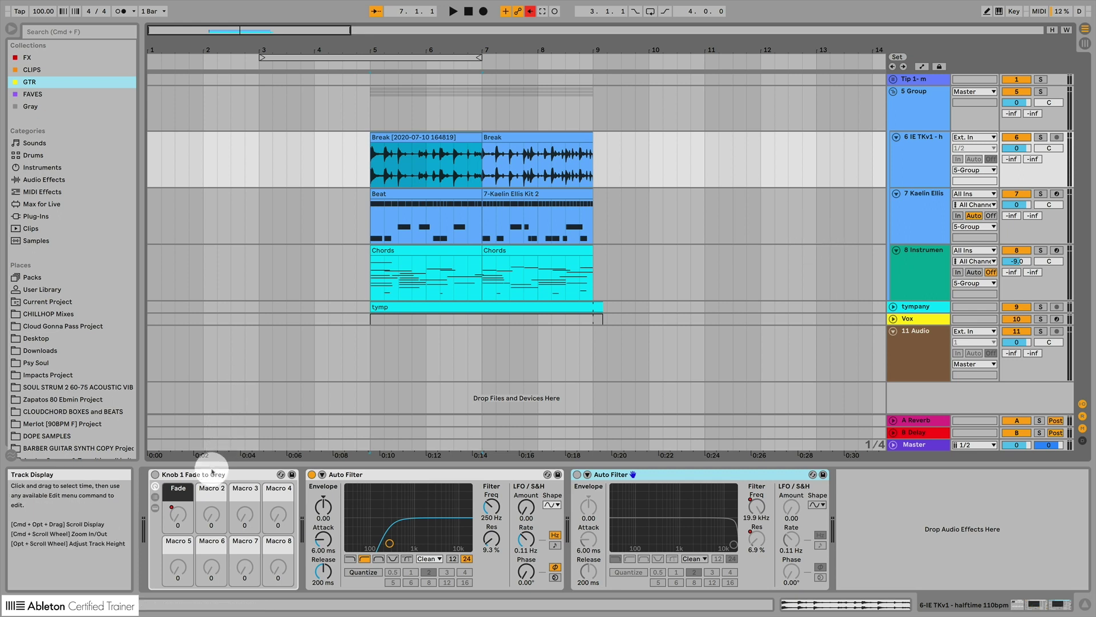
Fold the Knob 1 Fade to Grey rack and both Auto Filters into strips, then unfold them
click(221, 474)
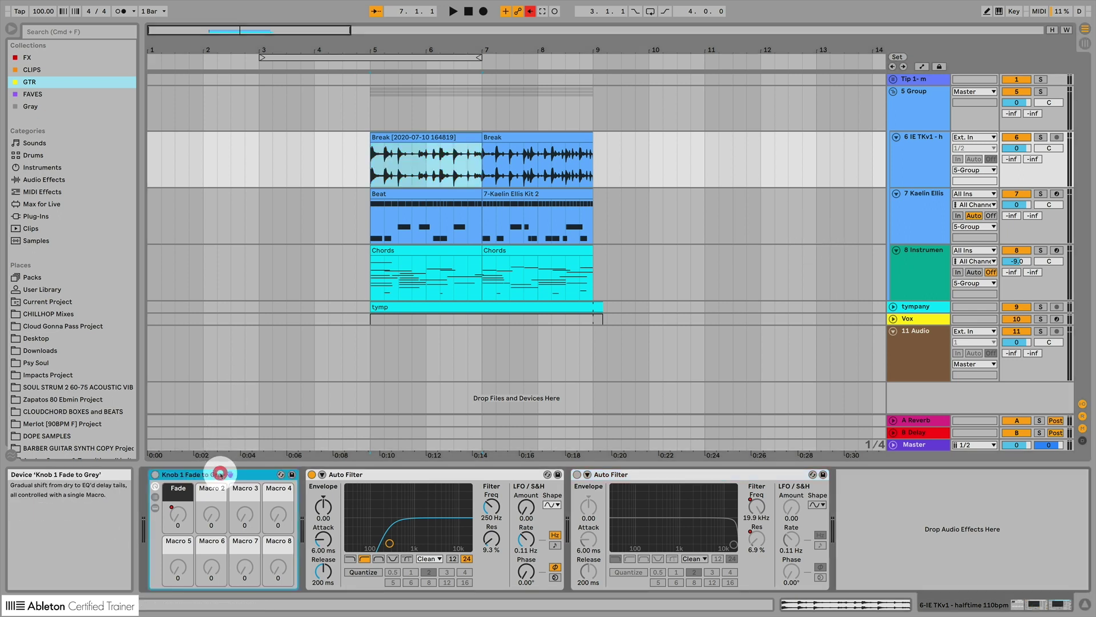
double_click(220, 474)
click(245, 474)
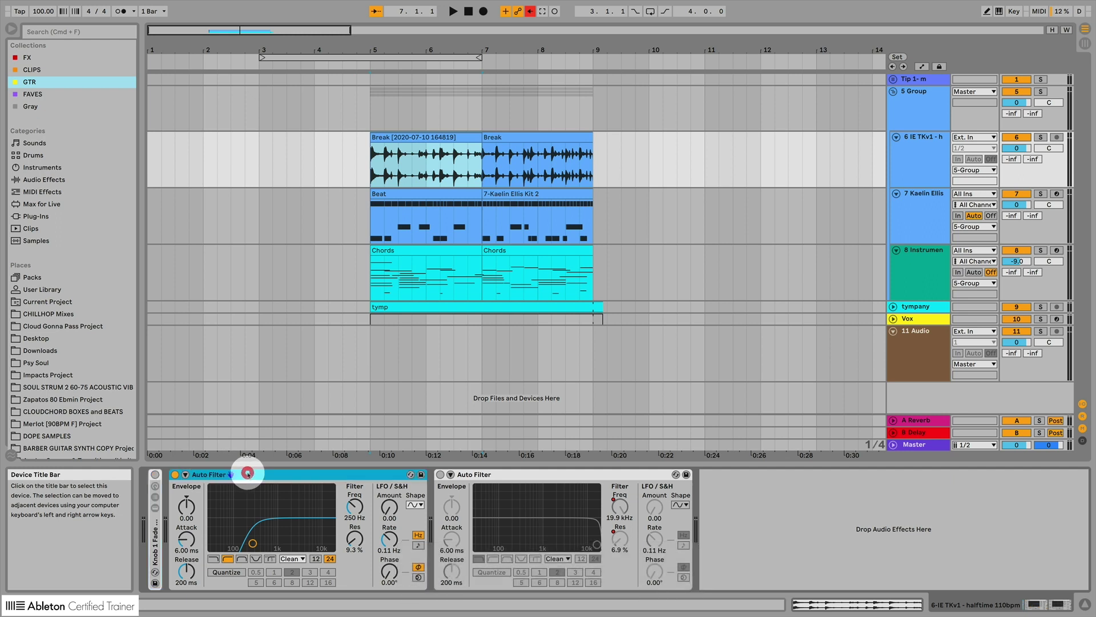
double_click(249, 474)
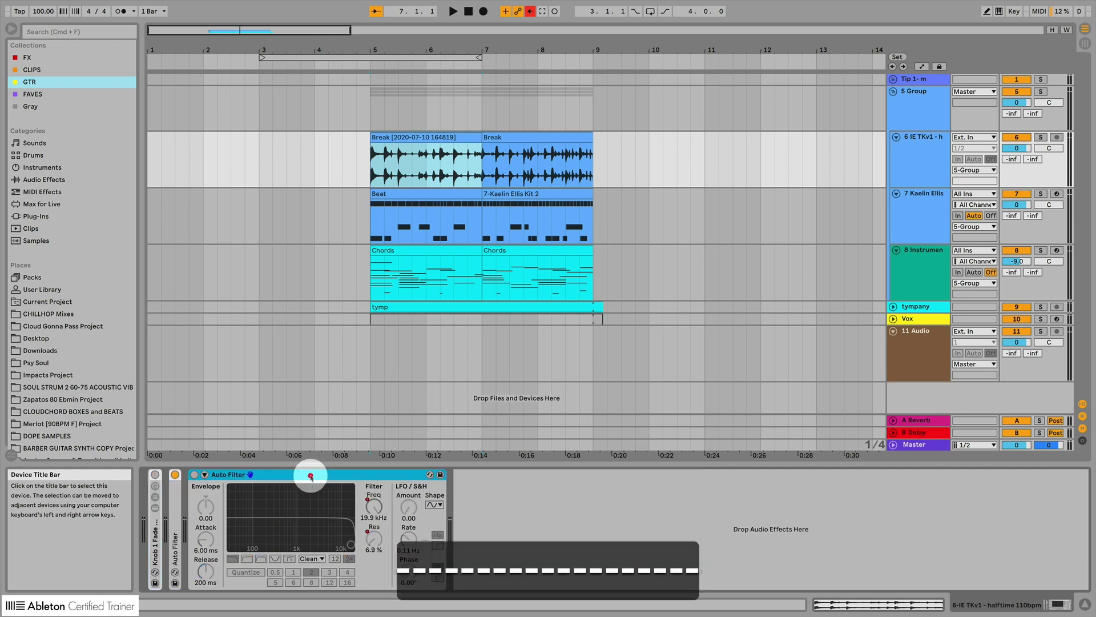
double_click(306, 474)
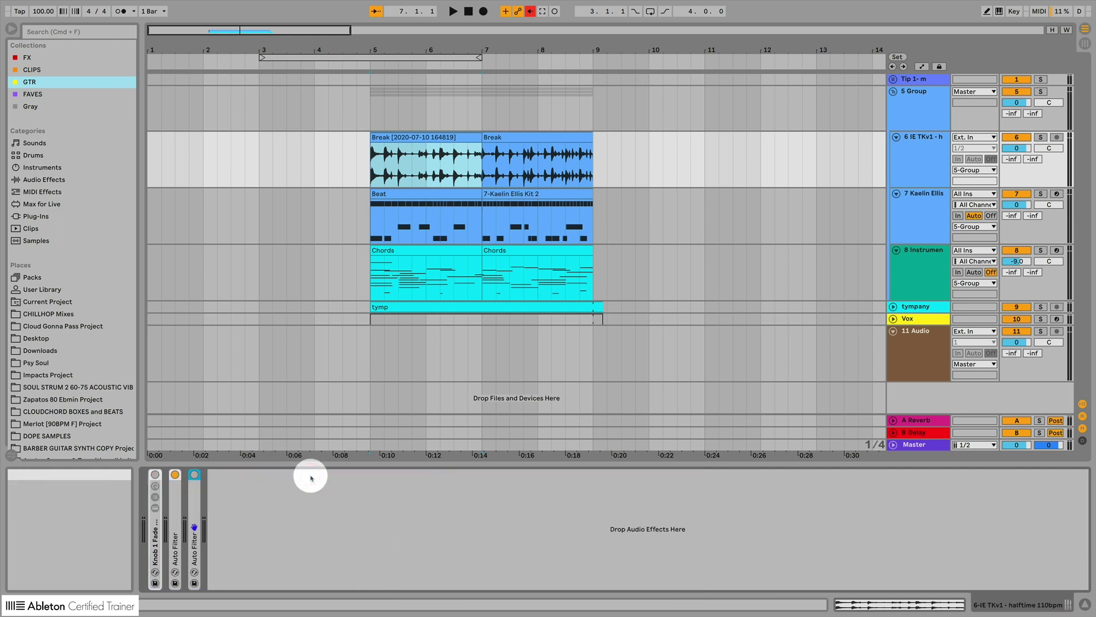
key(super+z)
key(super+z)
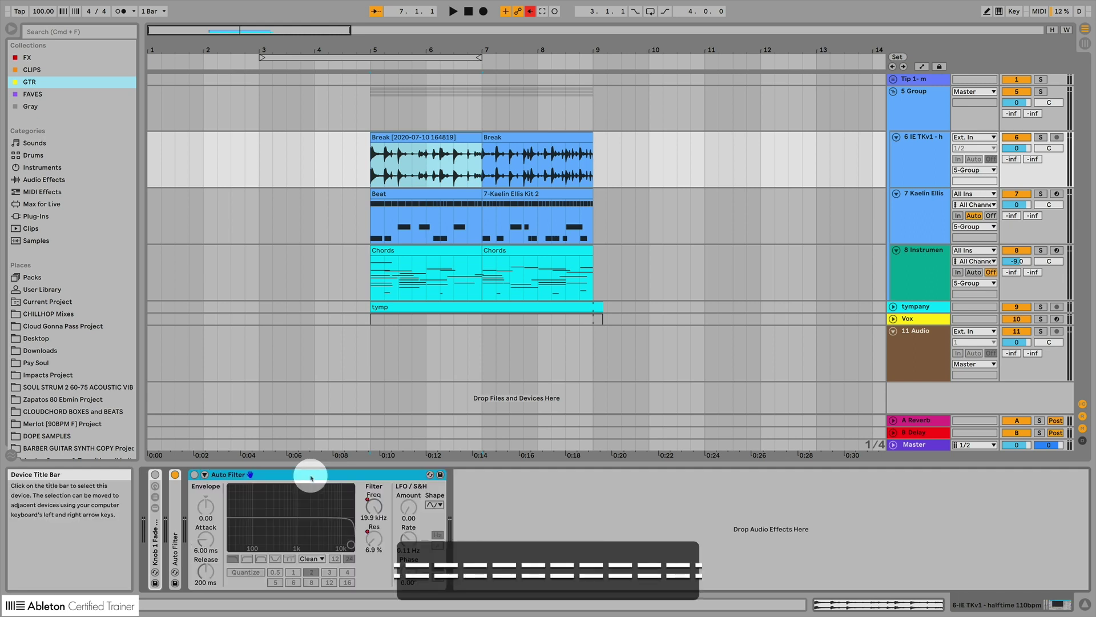
double_click(154, 531)
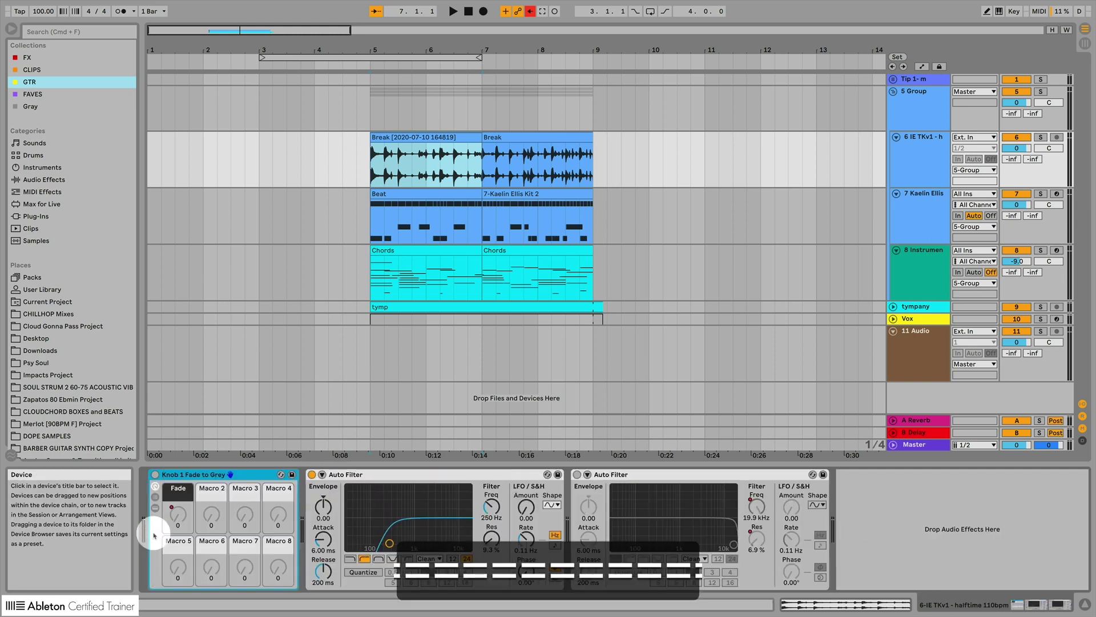
Fold track 7's drum kit rack into a strip, then reselect track 6 at bar 5
key(shift+Tab)
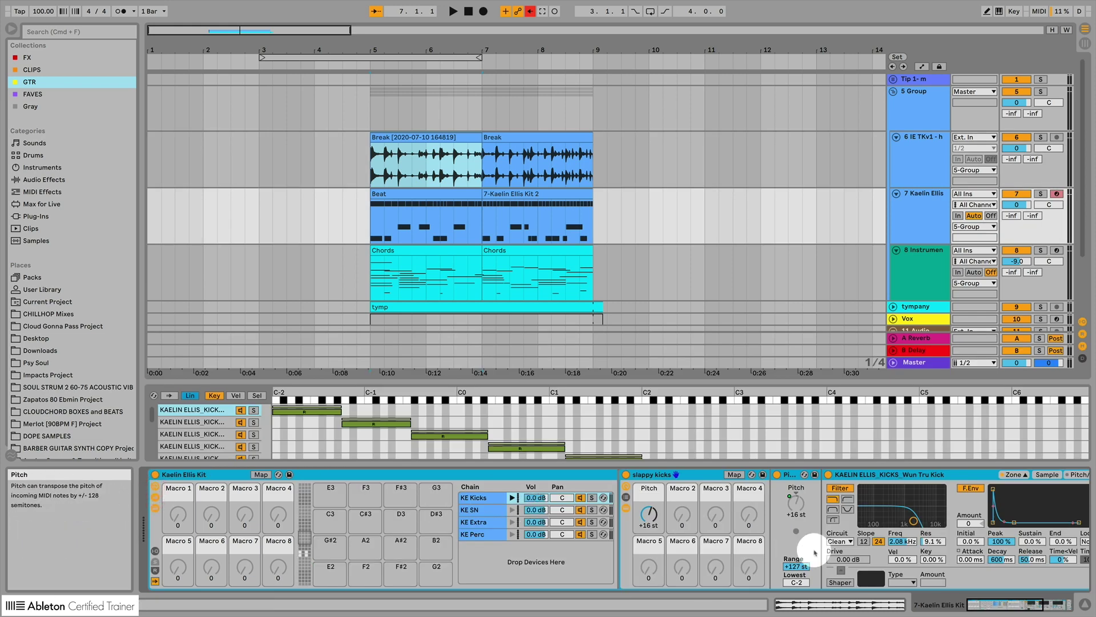
scroll(793, 544, right, 5)
scroll(816, 552, left, 5)
click(176, 475)
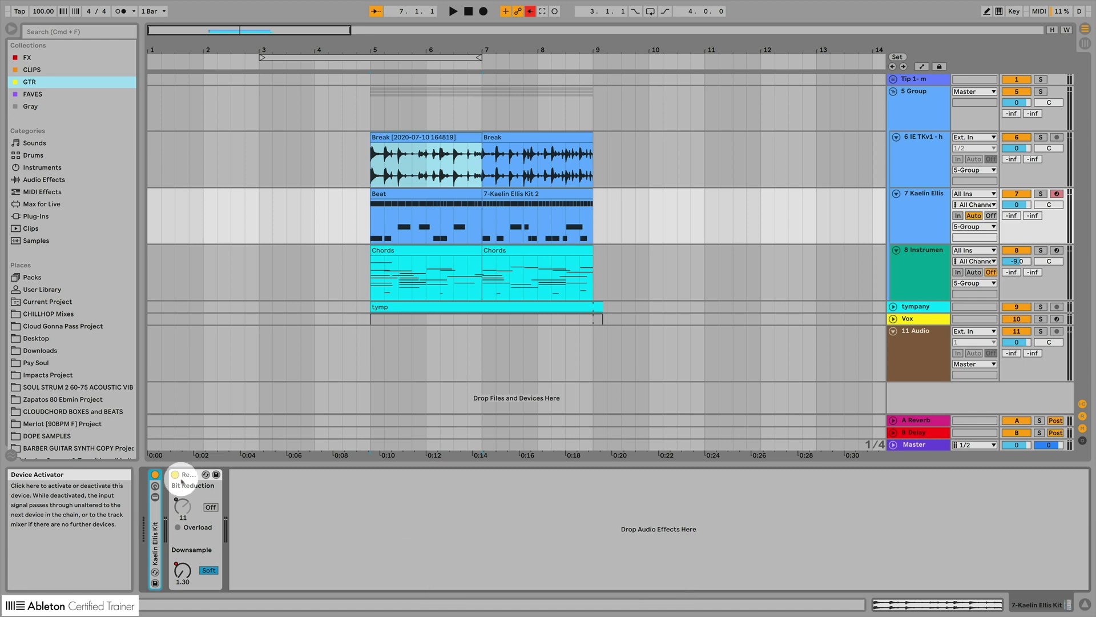
click(369, 159)
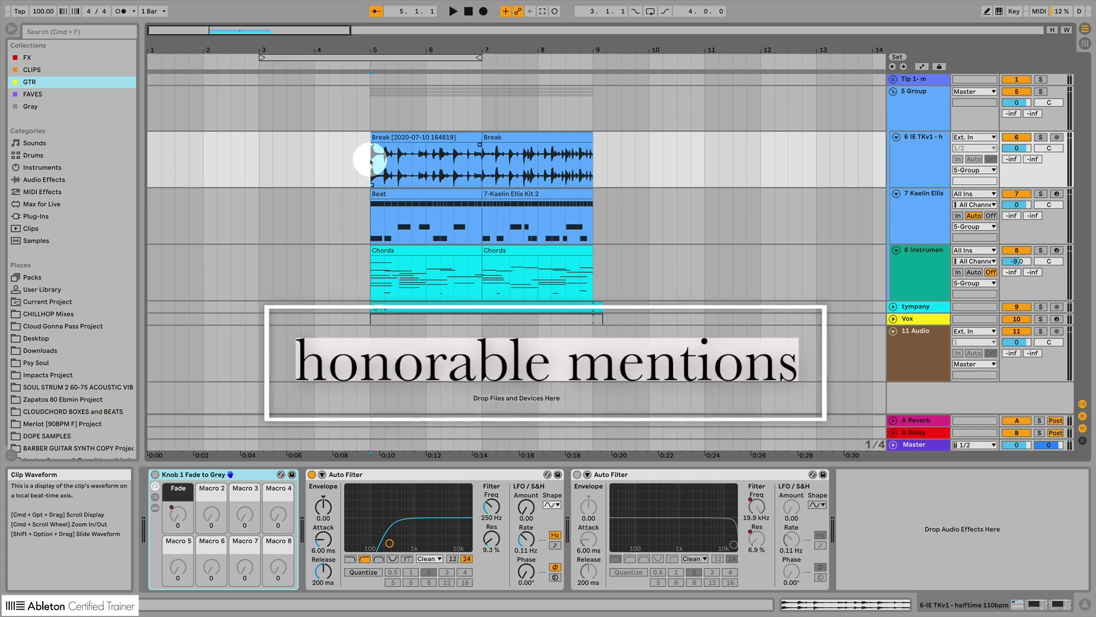
Toggle to Session view and back to Arrangement, then switch the detail area to Clip View
key(Tab)
key(Tab)
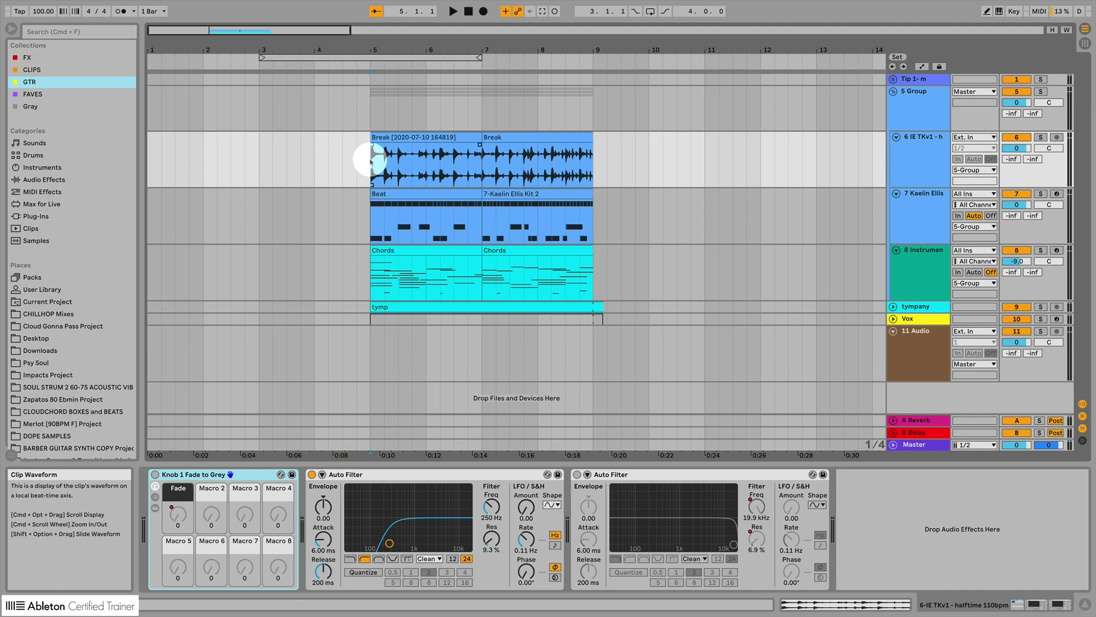
key(Tab)
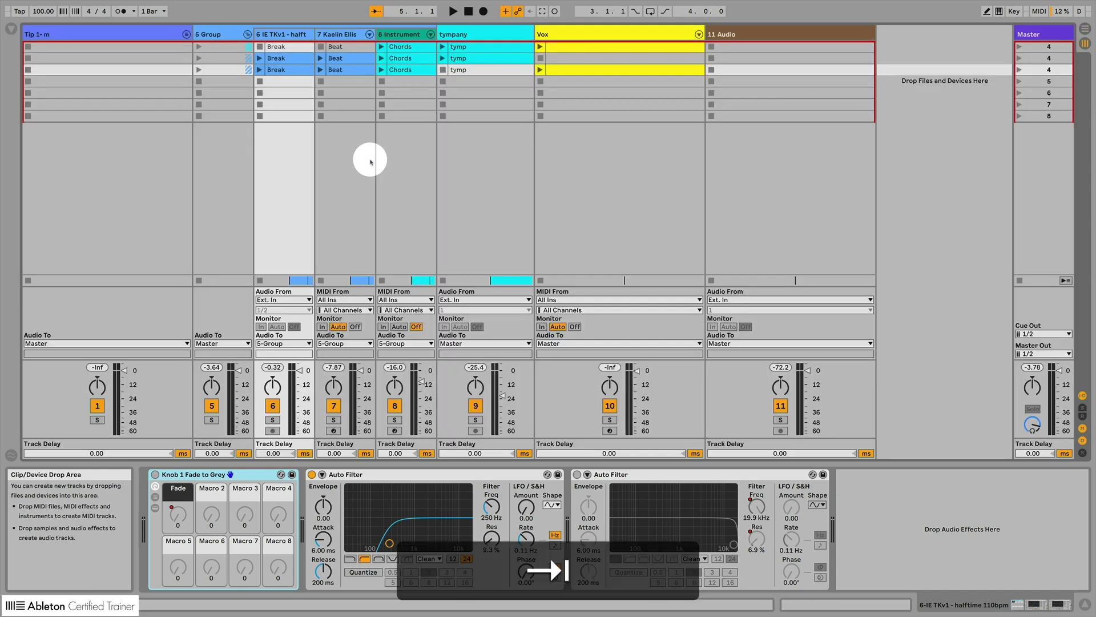
key(Tab)
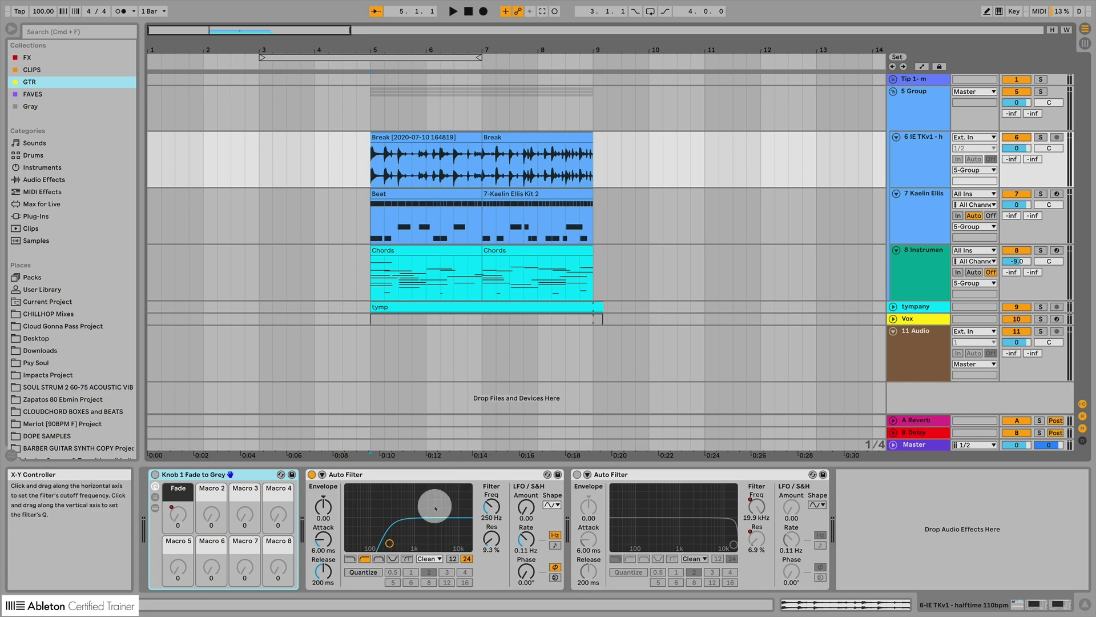
key(shift+Tab)
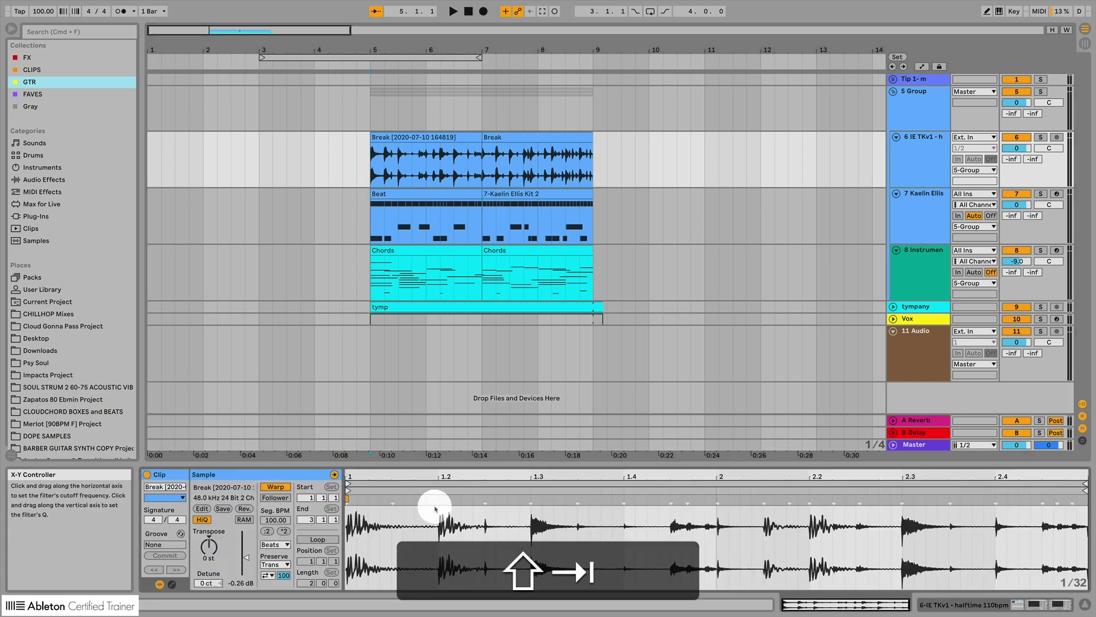
Zoom to the selected Beat clip with W, equalize all track heights with H, then select the first Break clip
click(197, 236)
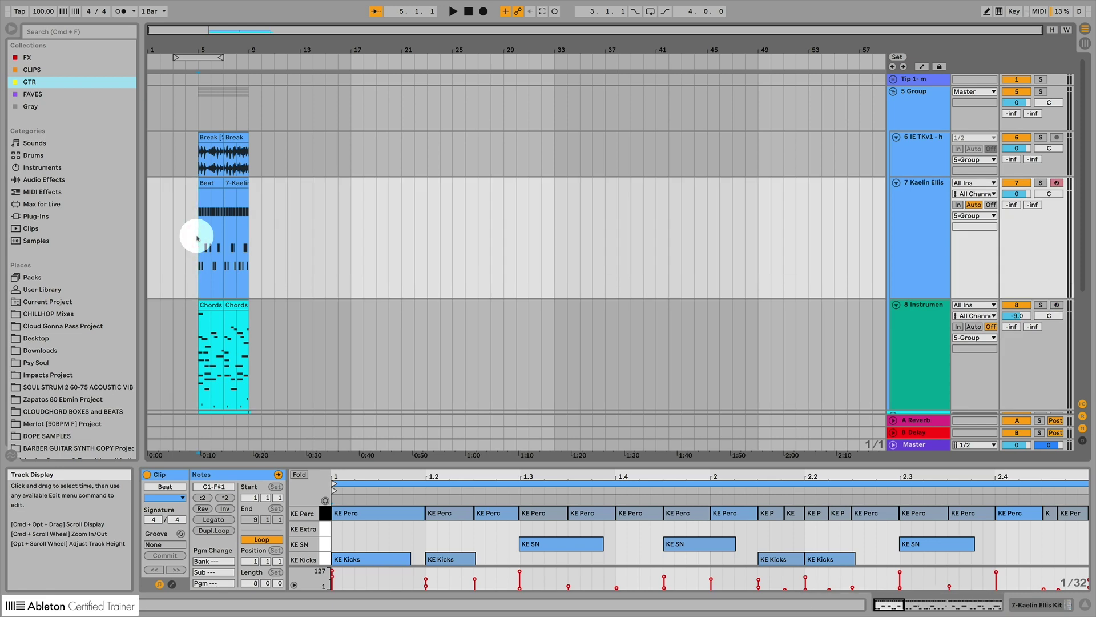
key(w)
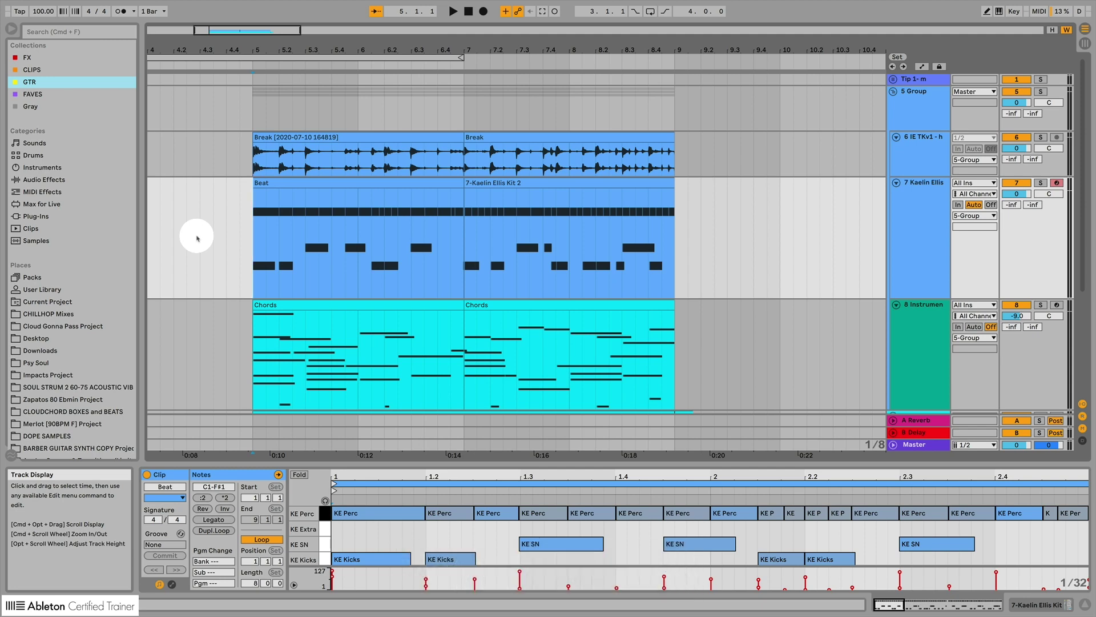
key(h)
click(392, 137)
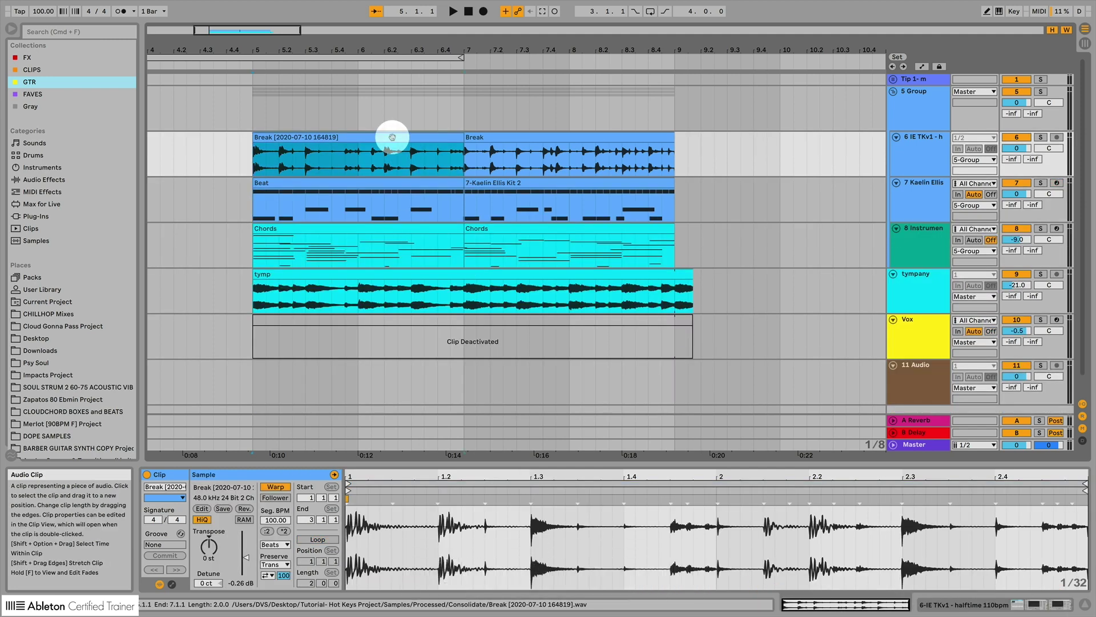
Reverse the Break clip's audio, solo its track, and show the Chords notes in an enlarged editor
key(r)
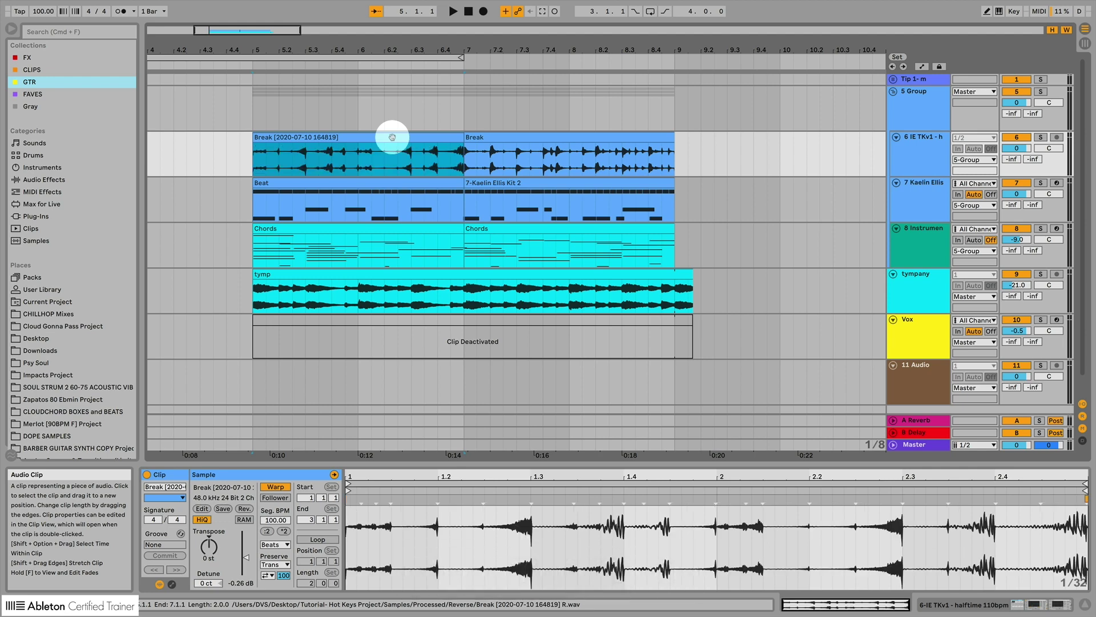
key(f)
key(f)
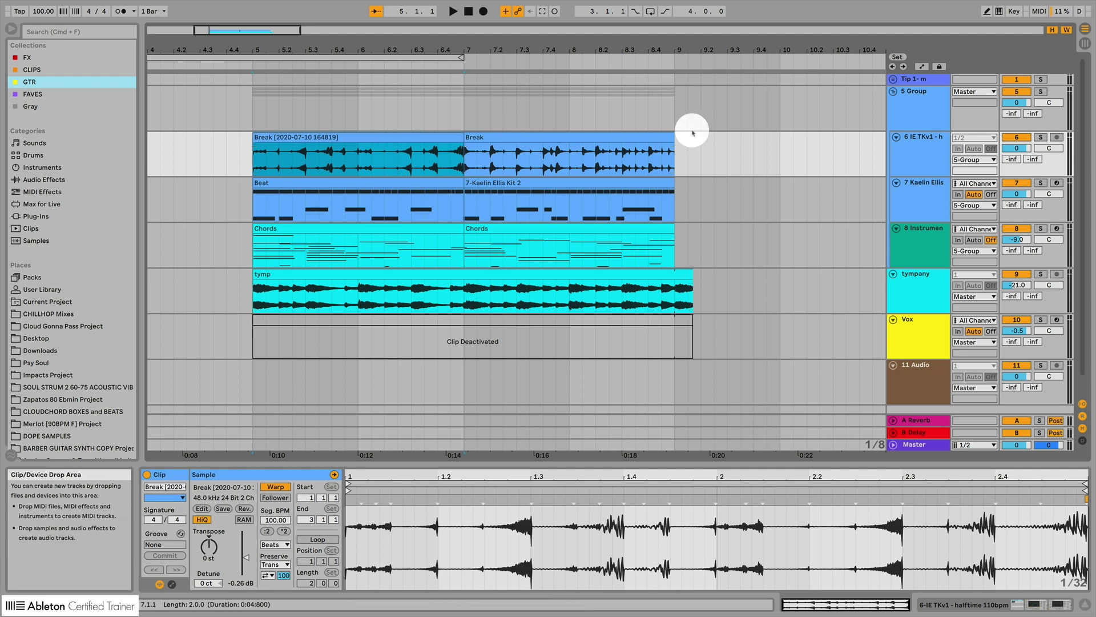
key(s)
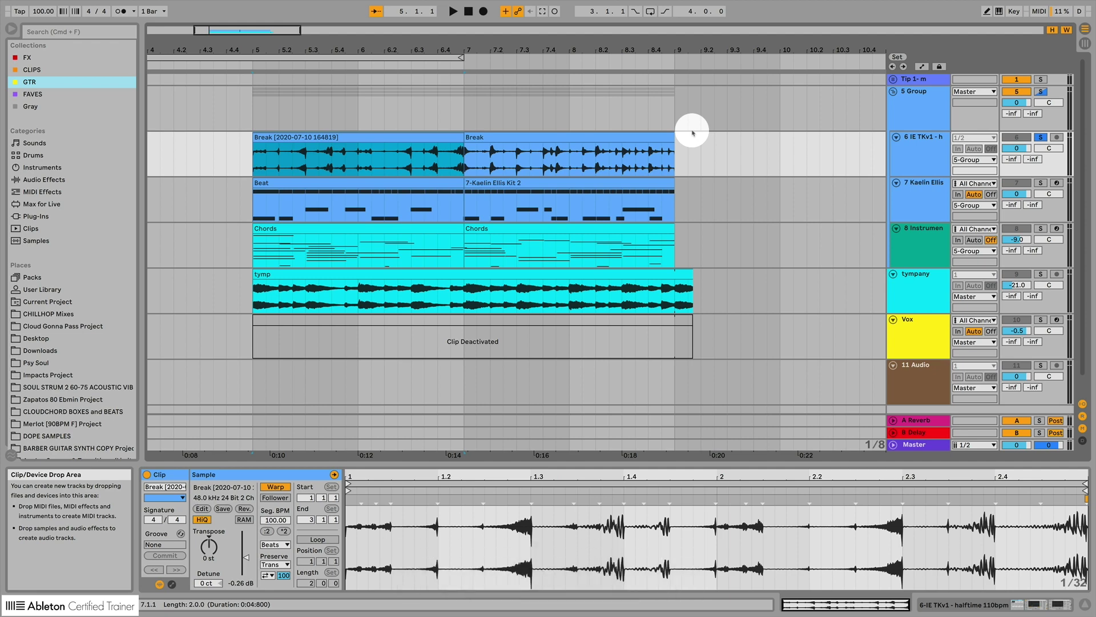
click(474, 246)
drag(465, 469, 464, 221)
Select all Chords notes and try shifting them down and back up an octave
click(518, 330)
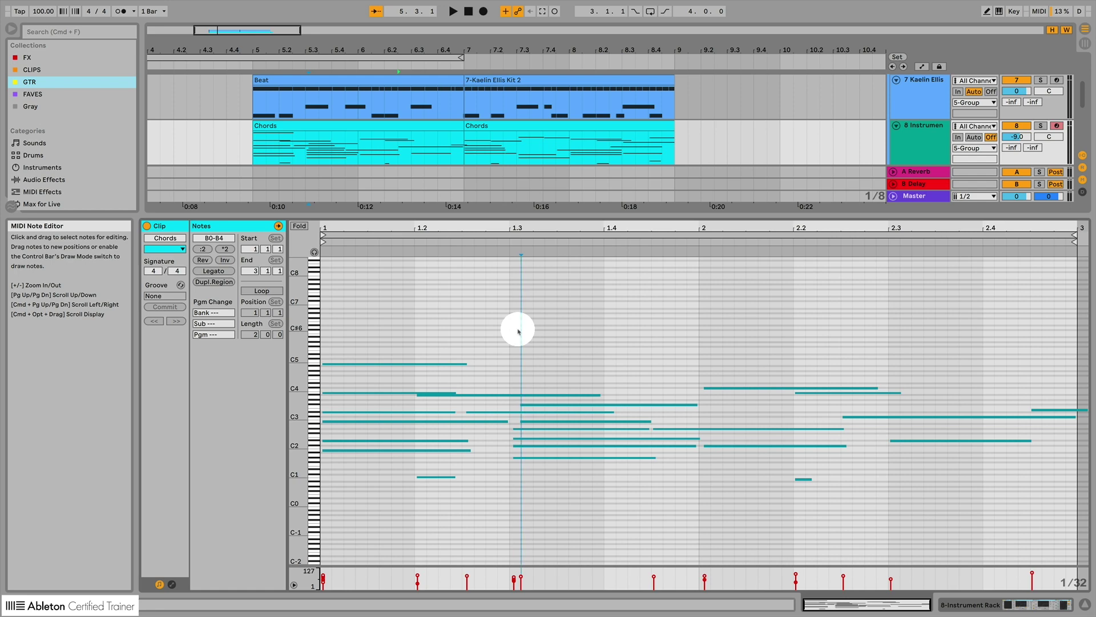
key(super+a)
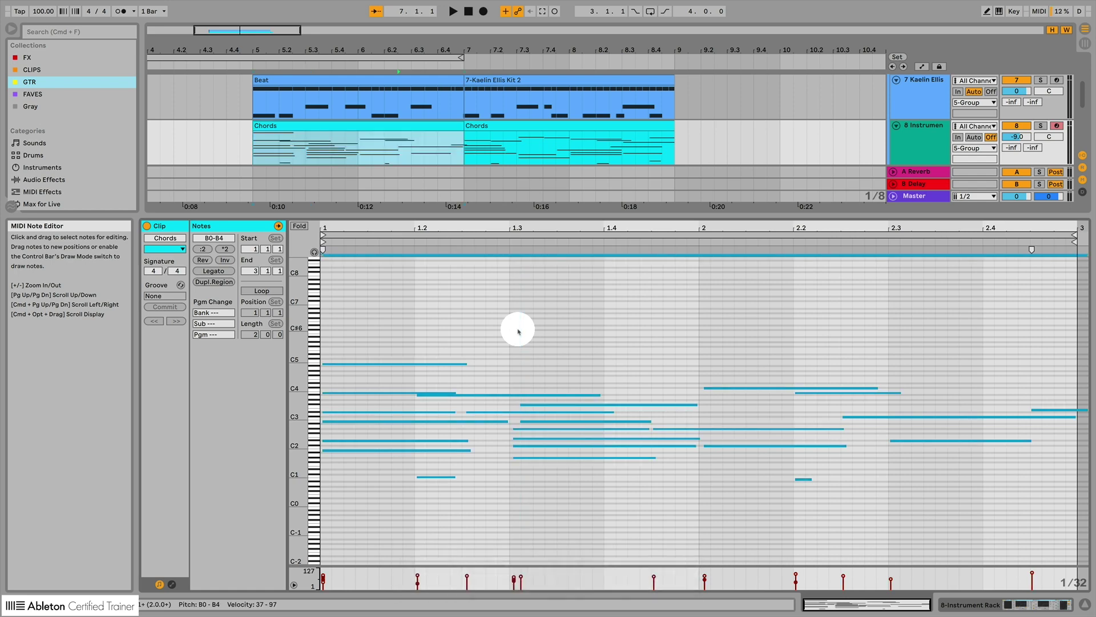
key(shift)
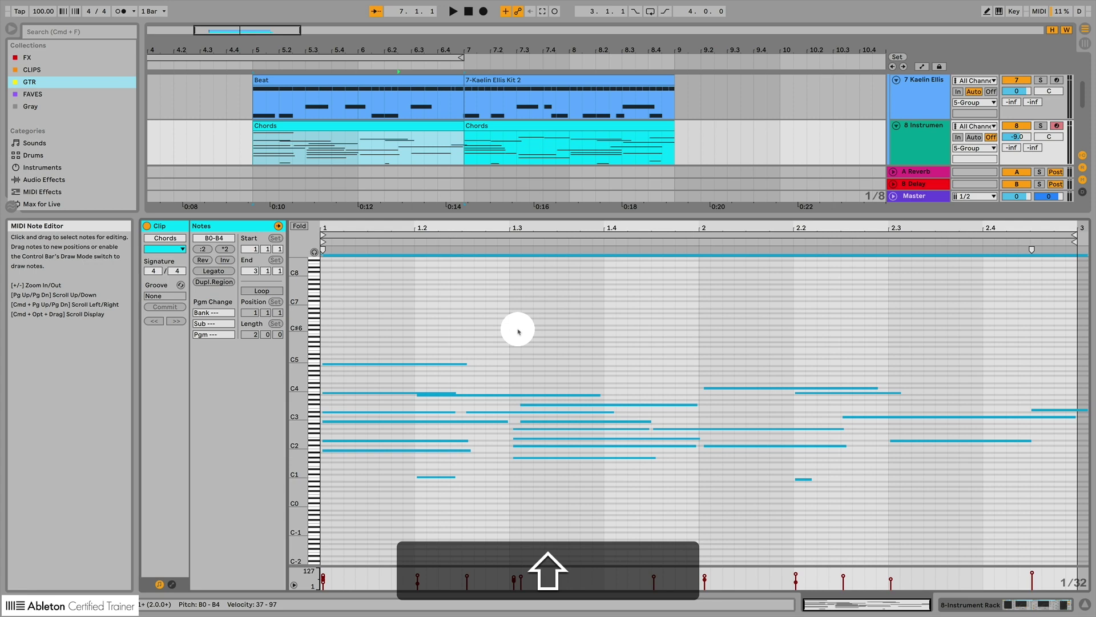
key(shift+Down)
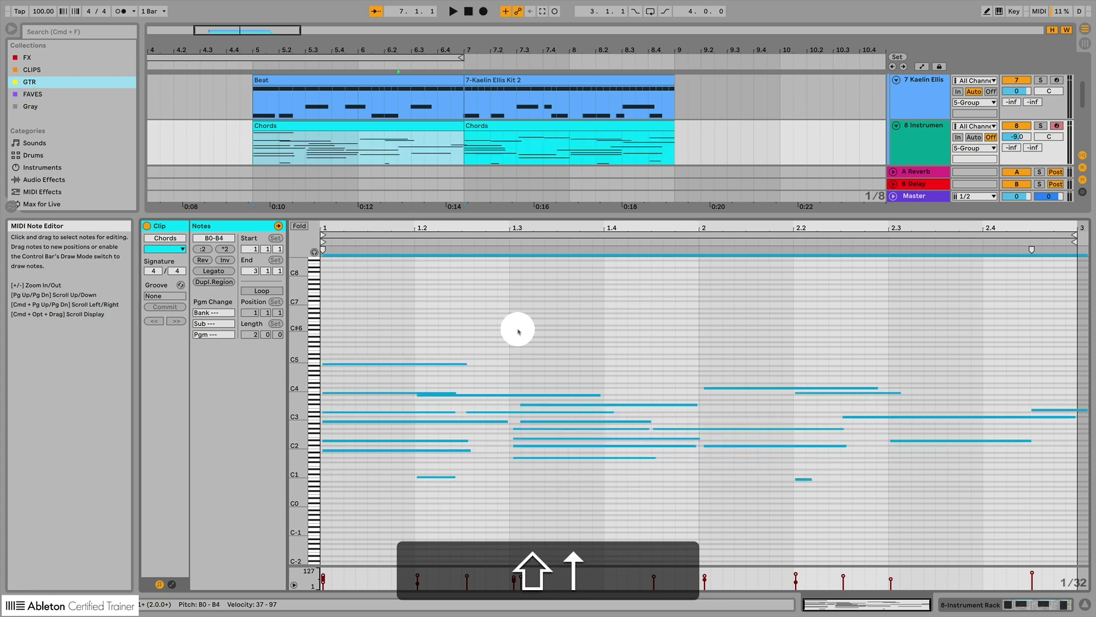
key(shift+Up)
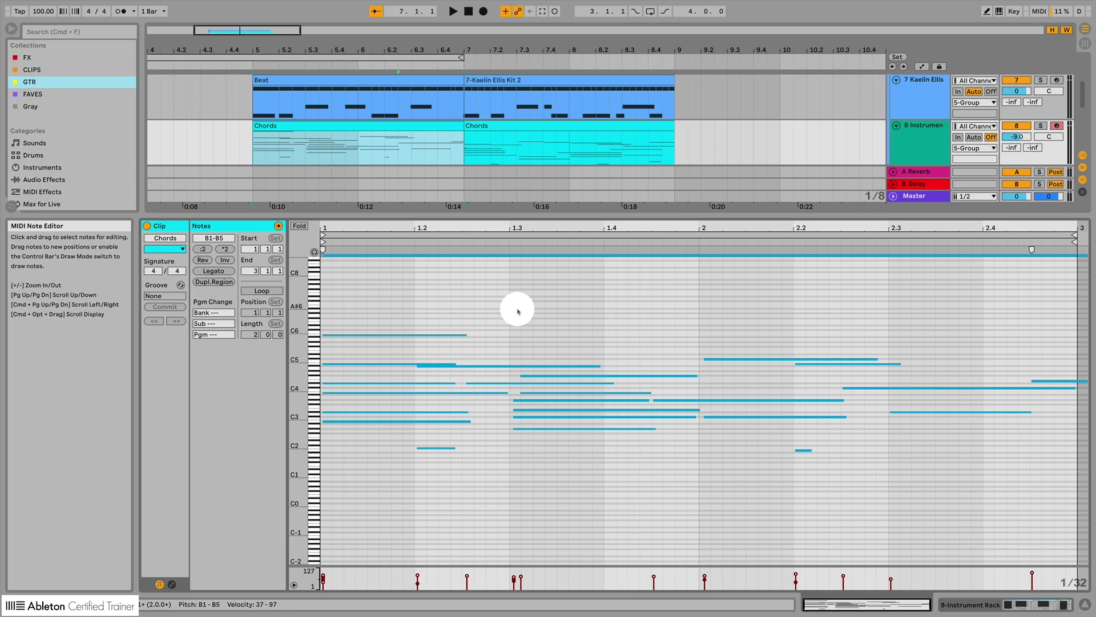
Solo the Chords track and audition the chords
click(375, 122)
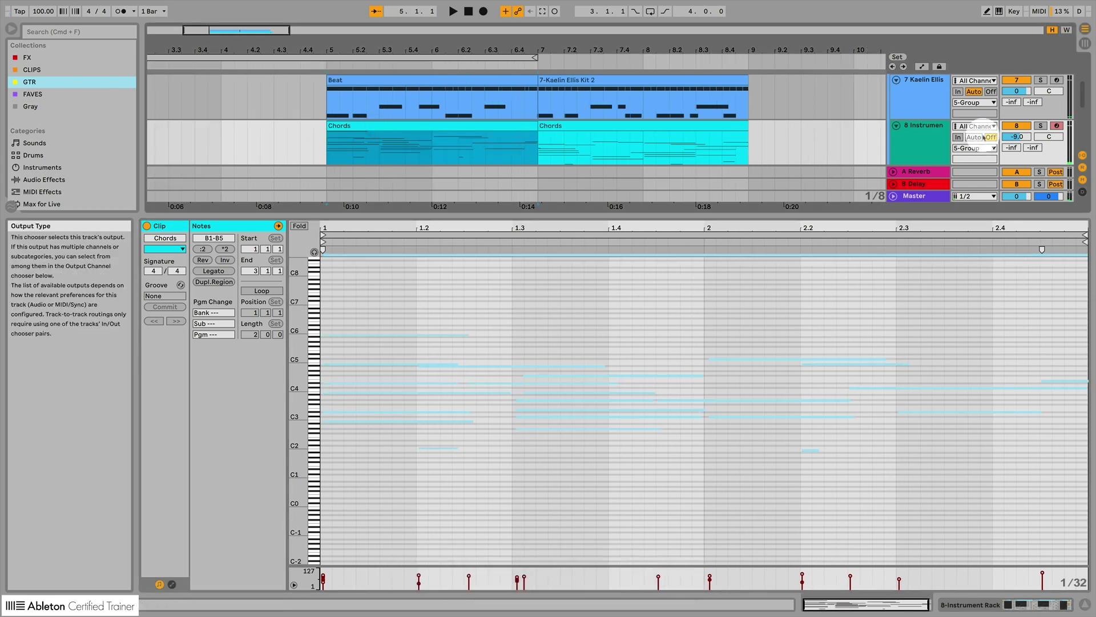
click(1042, 126)
key(space)
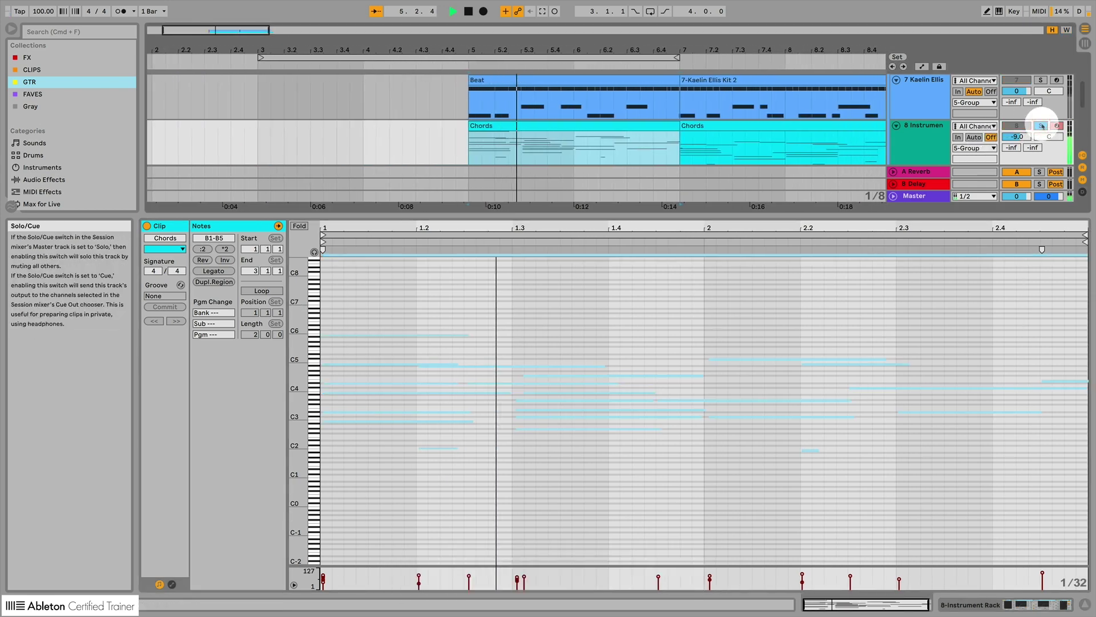
key(space)
key(a)
key(a)
key(a)
key(a)
key(a)
key(a)
key(a)
key(a)
key(a)
key(a)
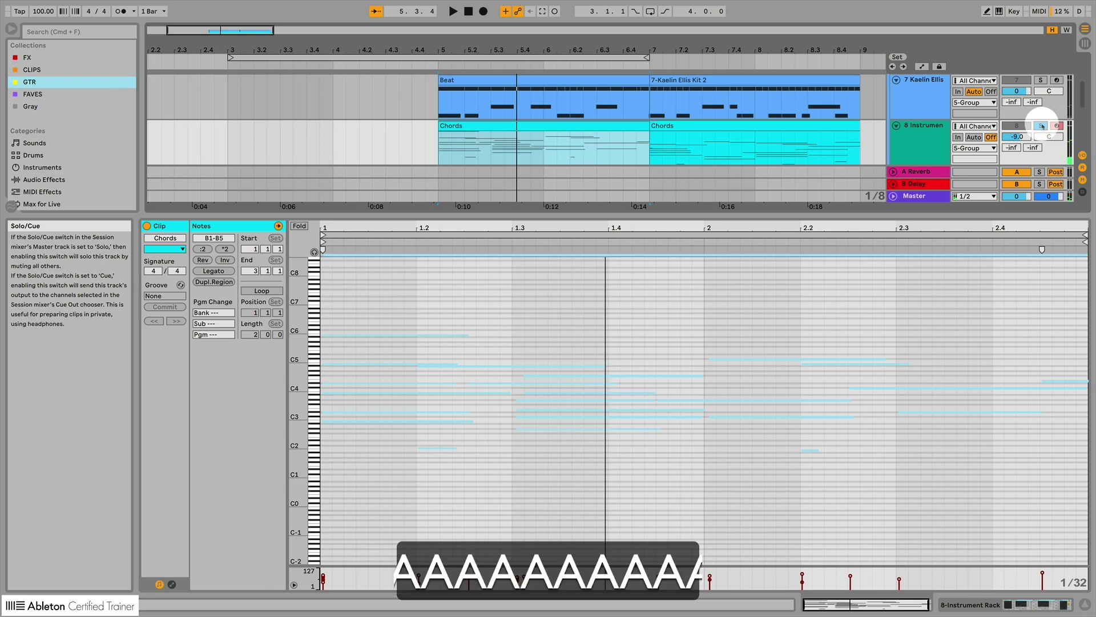
Transpose all Chords notes down two octaves to B-1–B3, auditioning each change, then return to Session view
key(Down)
key(Down)
key(Down)
key(Down)
key(Down)
key(Down)
key(Down)
key(Down)
key(Down)
click(614, 147)
click(520, 298)
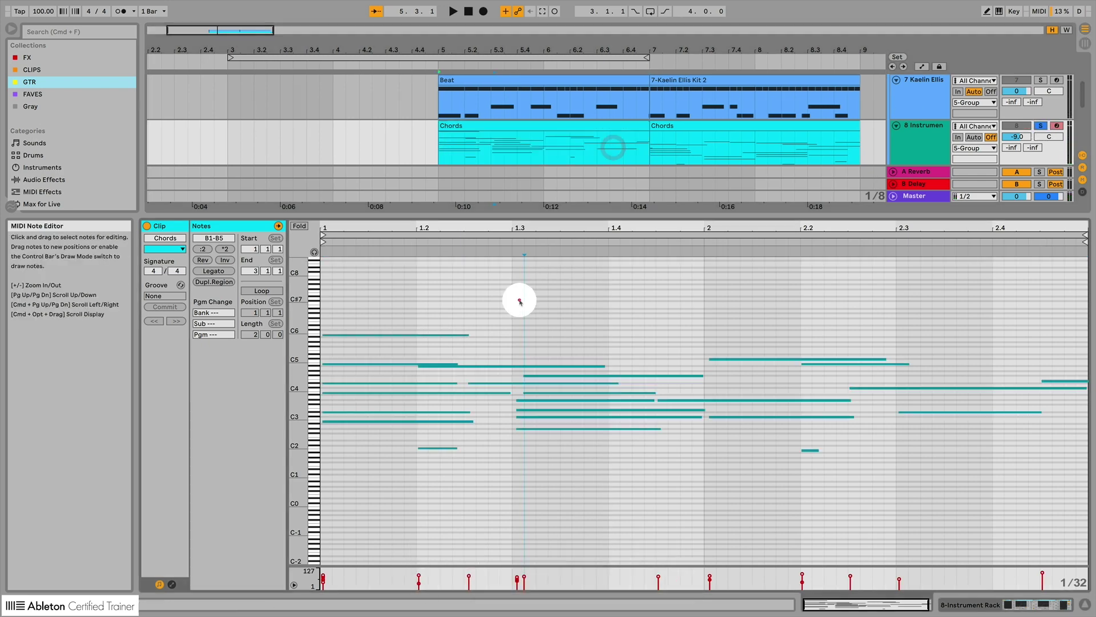
key(super+a)
key(super+shift+Down)
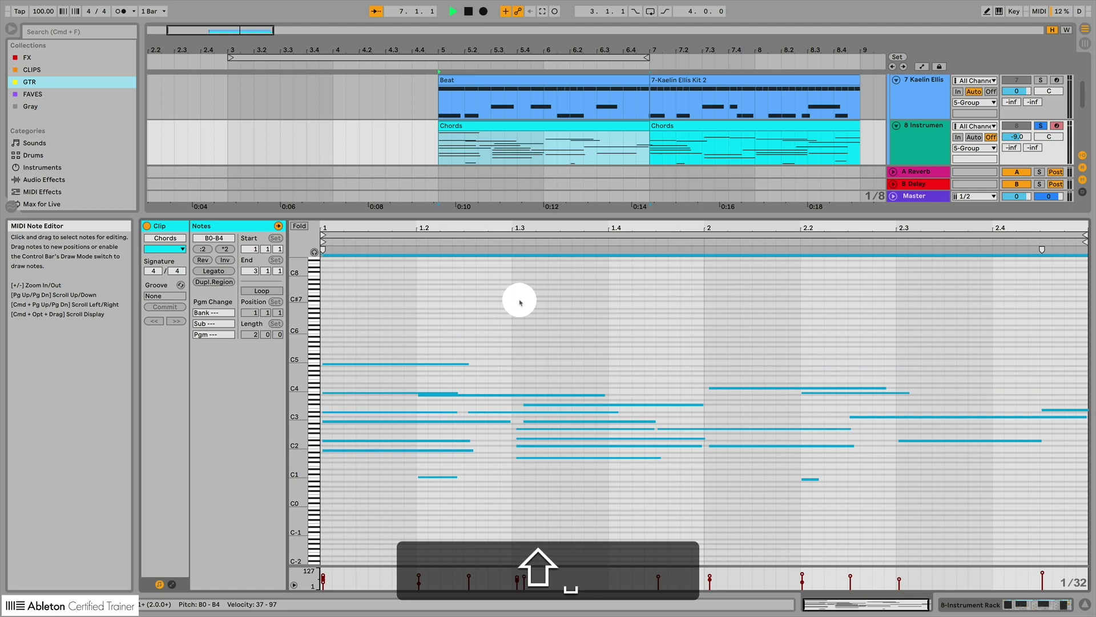
key(shift+space)
key(space)
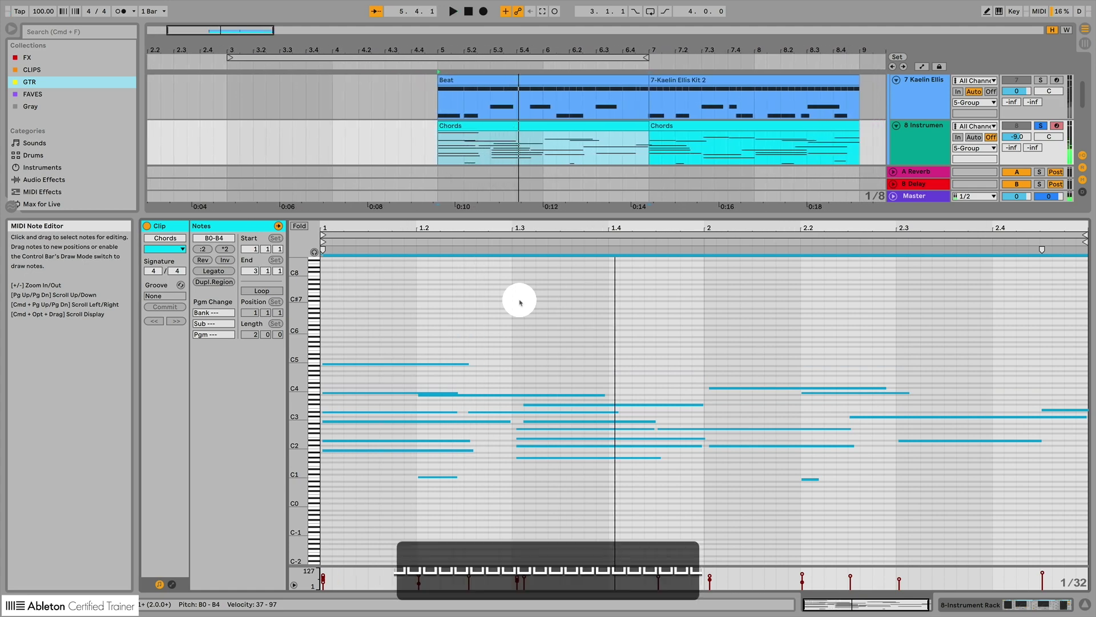
key(super+shift+Down)
key(shift+space)
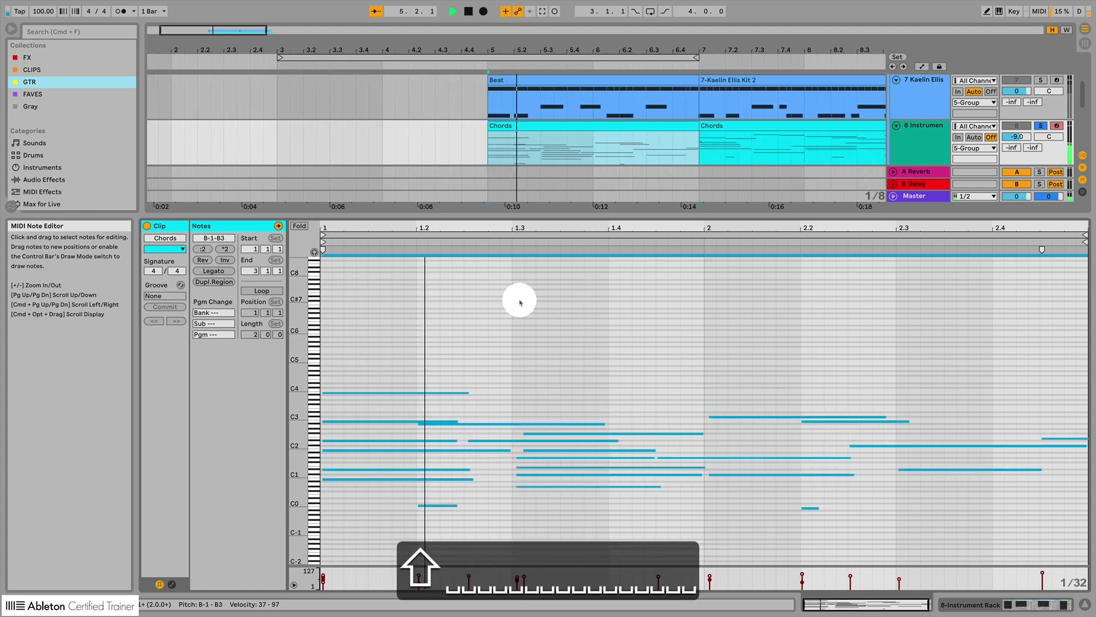
key(space)
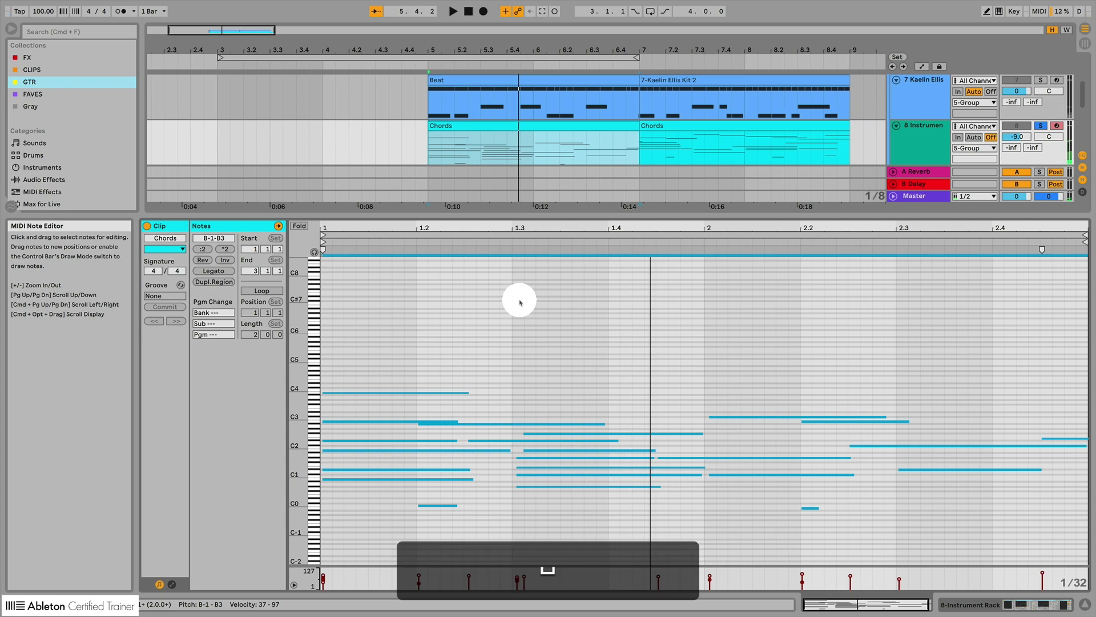
key(Tab)
Duplicate the second-row tymp clip into the slot below with Cmd+D
click(1036, 48)
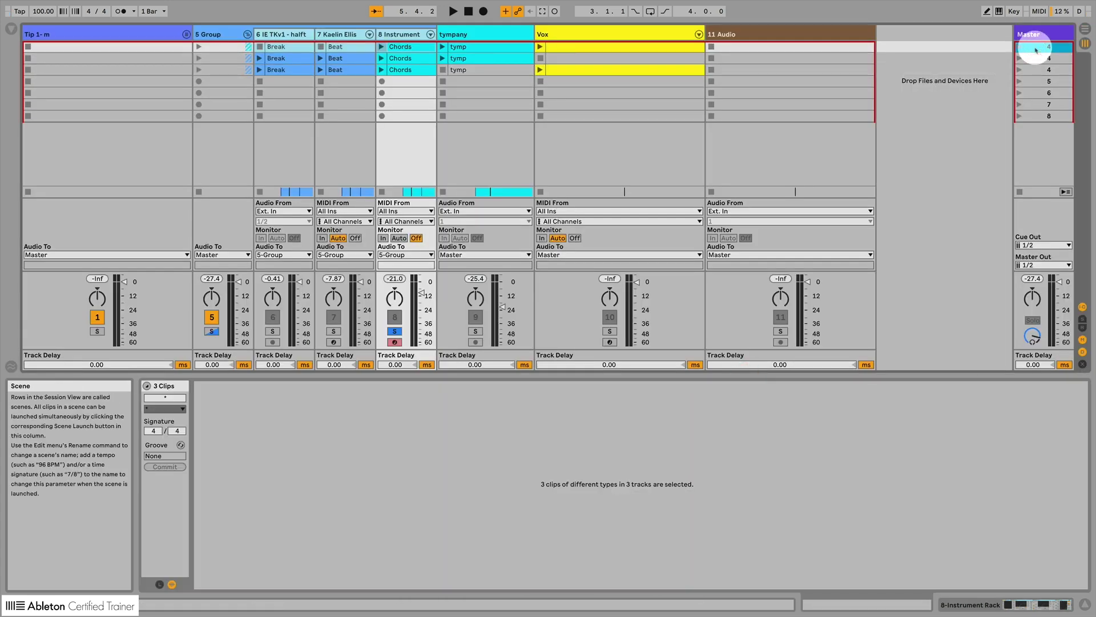
key(super)
super+click(480, 58)
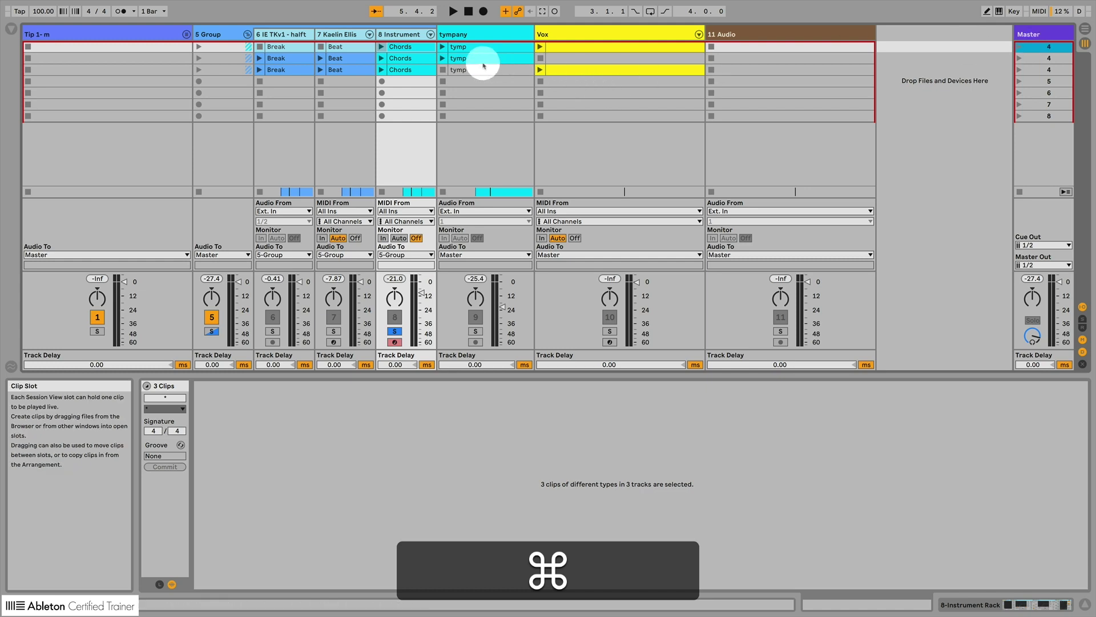
click(478, 58)
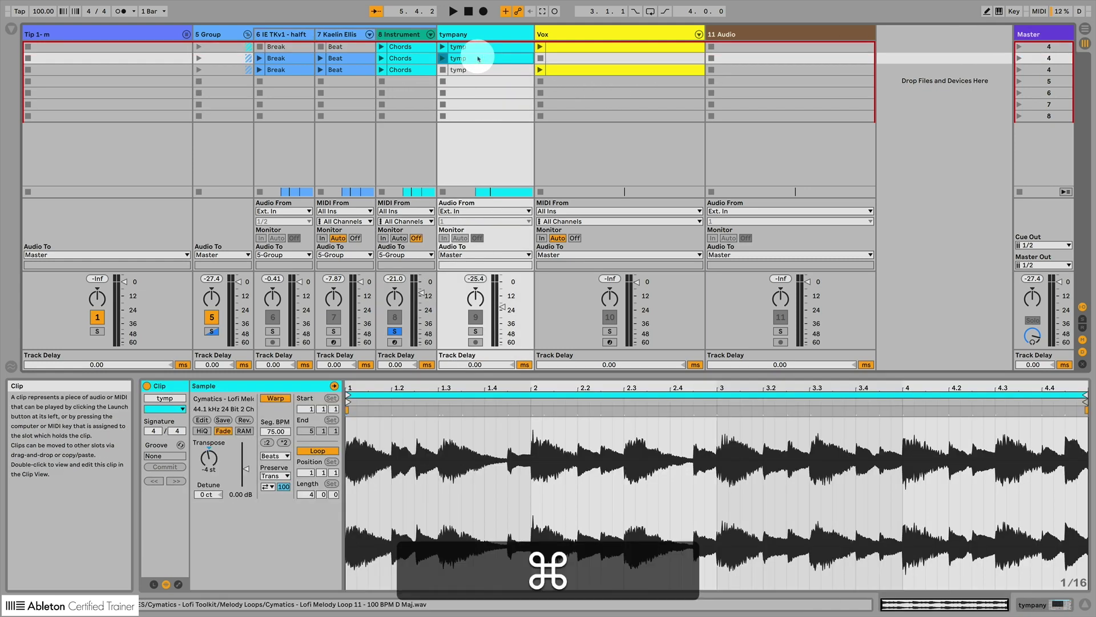
key(super+d)
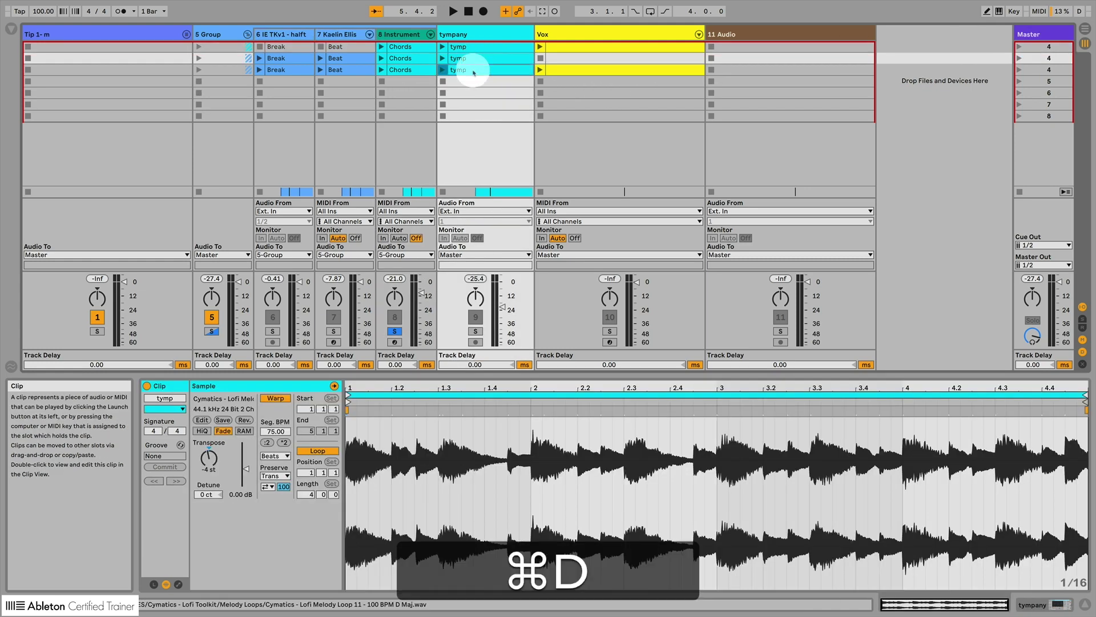
Duplicate scene 1 into a fourth row and enlarge the clip slot grid
click(1043, 47)
key(super+d)
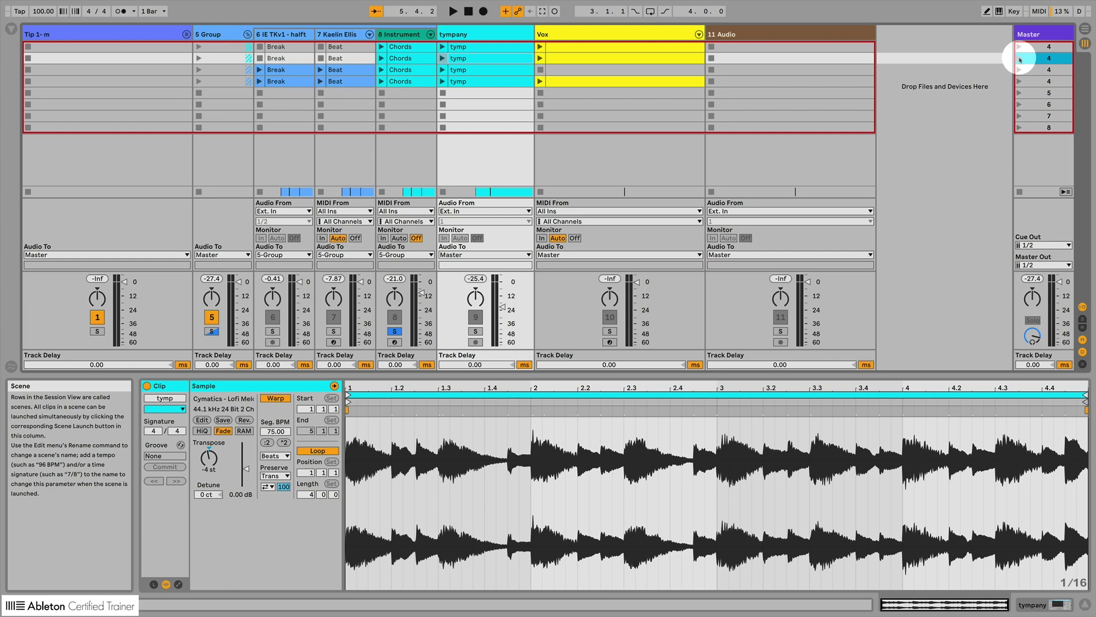
drag(492, 373, 492, 463)
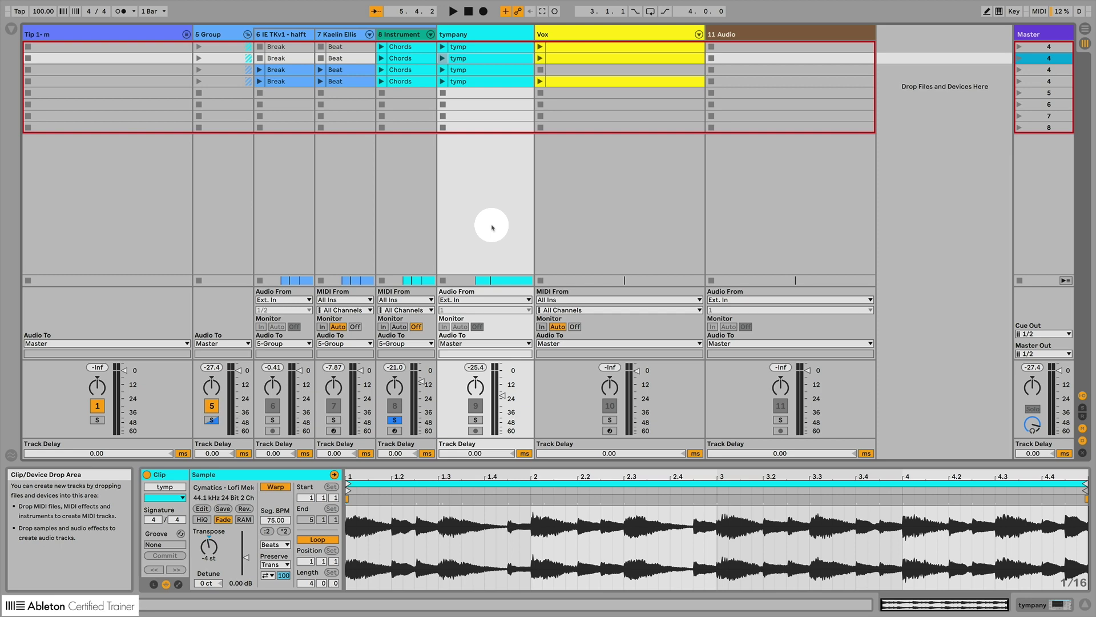
key(alt)
key(super)
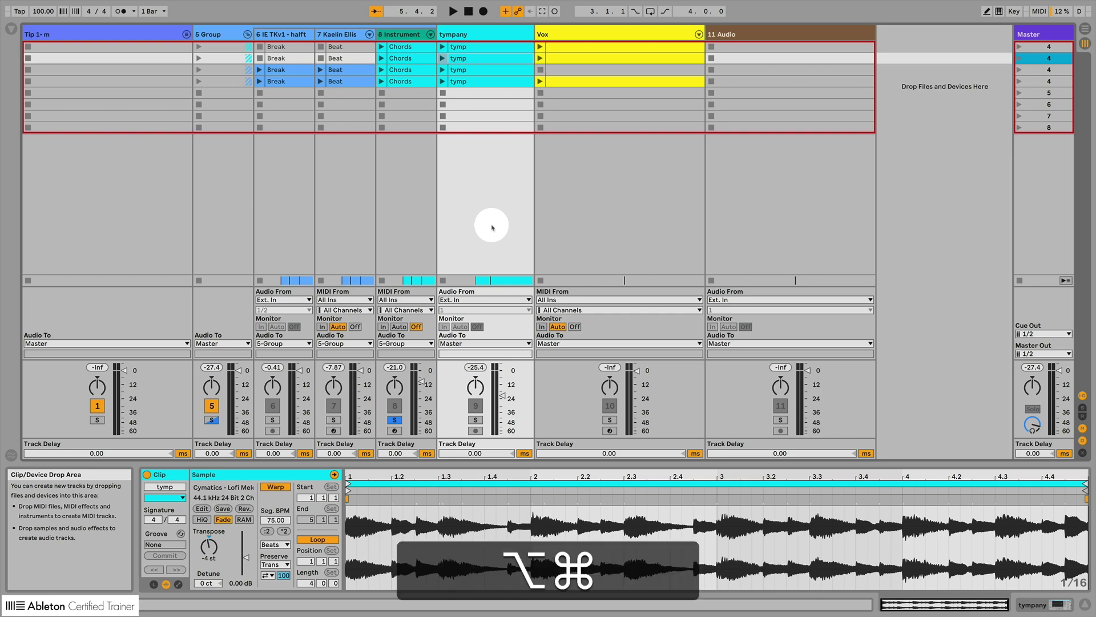
key(alt+super+b)
key(alt+super+b)
key(alt+super+l)
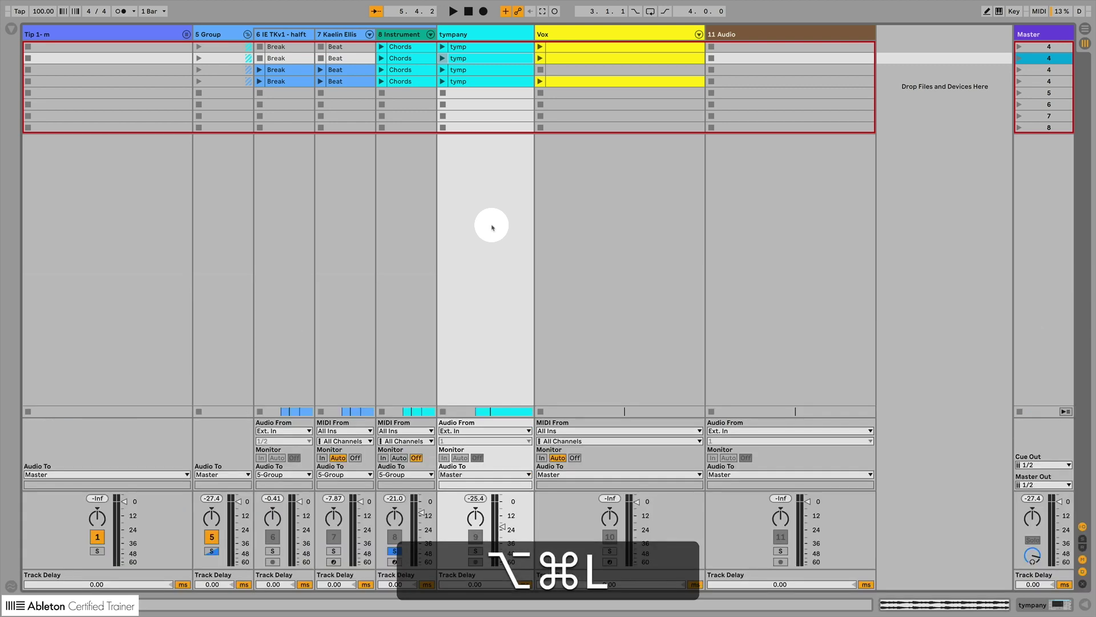
key(alt+super+l)
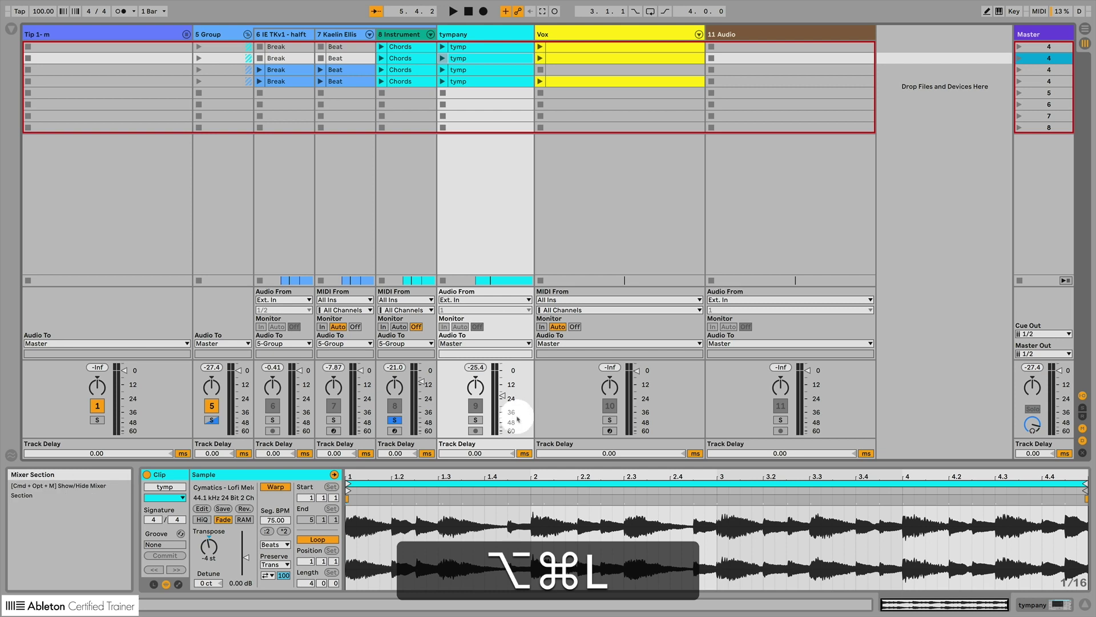